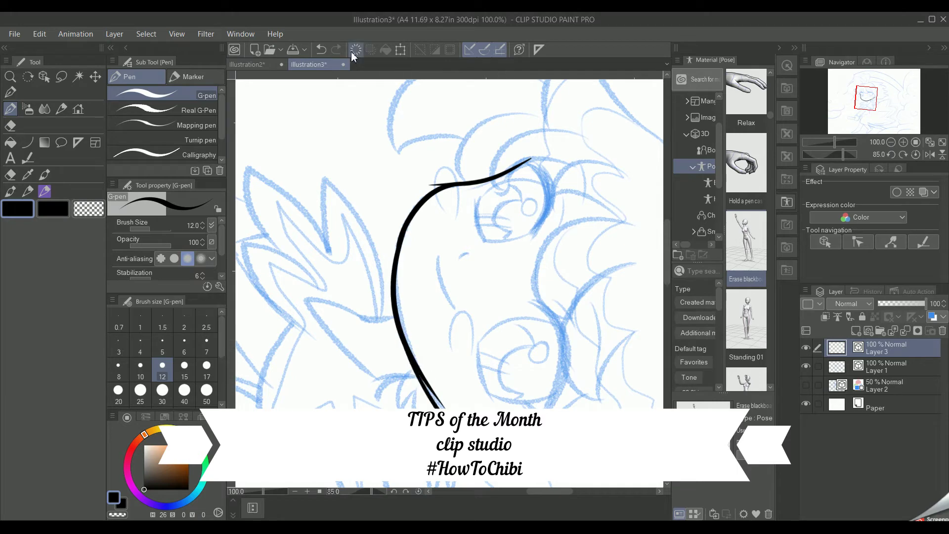
# Redo the inked jawline with the G-pen and ink the two neck lines below the chin.
pyautogui.click(321, 50)
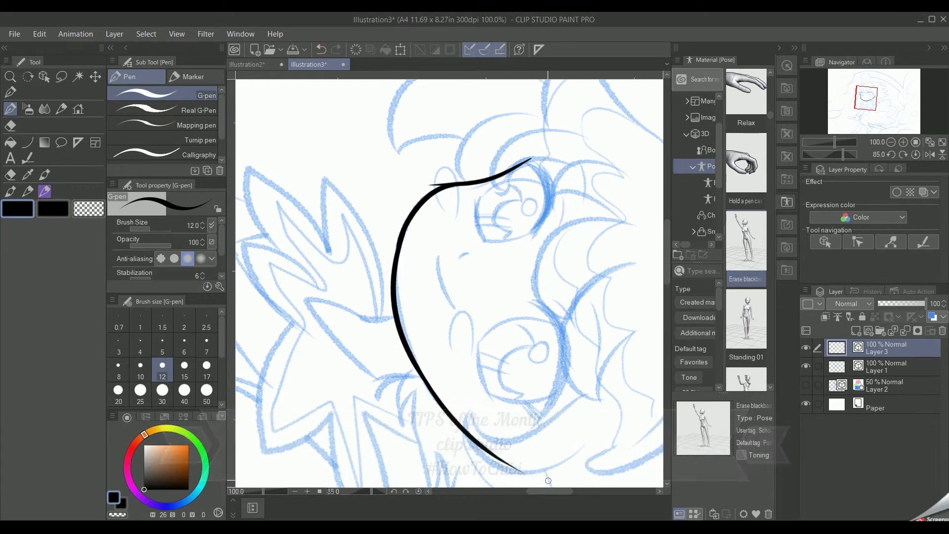
pyautogui.click(916, 154)
pyautogui.moveTo(540, 322); pyautogui.dragTo(543, 370)
pyautogui.moveTo(479, 341); pyautogui.dragTo(463, 390)
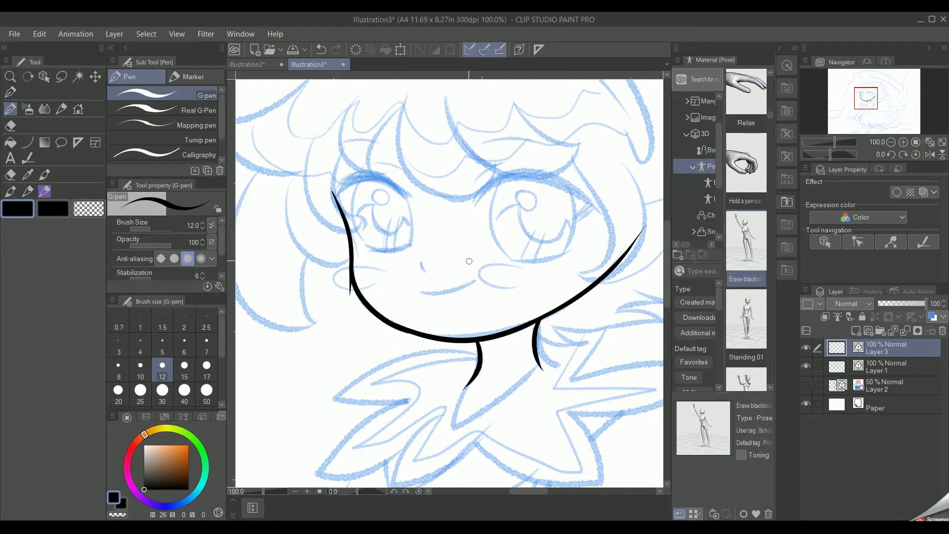
# Ink the small nose and smiling mouth, and the thick upper lash line of the larger eye.
pyautogui.moveTo(424, 291)
pyautogui.mouseDown()
pyautogui.moveTo(468, 275)
pyautogui.moveTo(429, 292)
pyautogui.mouseUp()
pyautogui.click(321, 49)
pyautogui.moveTo(477, 203)
pyautogui.mouseDown()
pyautogui.moveTo(580, 187)
pyautogui.moveTo(587, 192)
pyautogui.moveTo(570, 232)
pyautogui.mouseUp()
pyautogui.moveTo(593, 196); pyautogui.dragTo(576, 230)
# Ink the thick upper lash line of the smaller eye and rework the larger eye's lash to match.
pyautogui.moveTo(405, 201)
pyautogui.mouseDown()
pyautogui.moveTo(337, 205)
pyautogui.moveTo(409, 218)
pyautogui.mouseUp()
pyautogui.hotkey('ctrl', 'z')
pyautogui.moveTo(340, 194); pyautogui.dragTo(404, 205)
pyautogui.hotkey('ctrl', 'z')
pyautogui.moveTo(339, 187)
pyautogui.mouseDown()
pyautogui.moveTo(368, 218)
pyautogui.moveTo(358, 223)
pyautogui.moveTo(341, 196)
pyautogui.moveTo(378, 174)
pyautogui.moveTo(369, 176)
pyautogui.moveTo(405, 198)
pyautogui.moveTo(399, 191)
pyautogui.moveTo(408, 213)
pyautogui.mouseUp()
pyautogui.click(324, 53)
pyautogui.moveTo(482, 194)
pyautogui.mouseDown()
pyautogui.moveTo(475, 205)
pyautogui.moveTo(564, 183)
pyautogui.moveTo(590, 197)
pyautogui.moveTo(581, 197)
pyautogui.mouseUp()
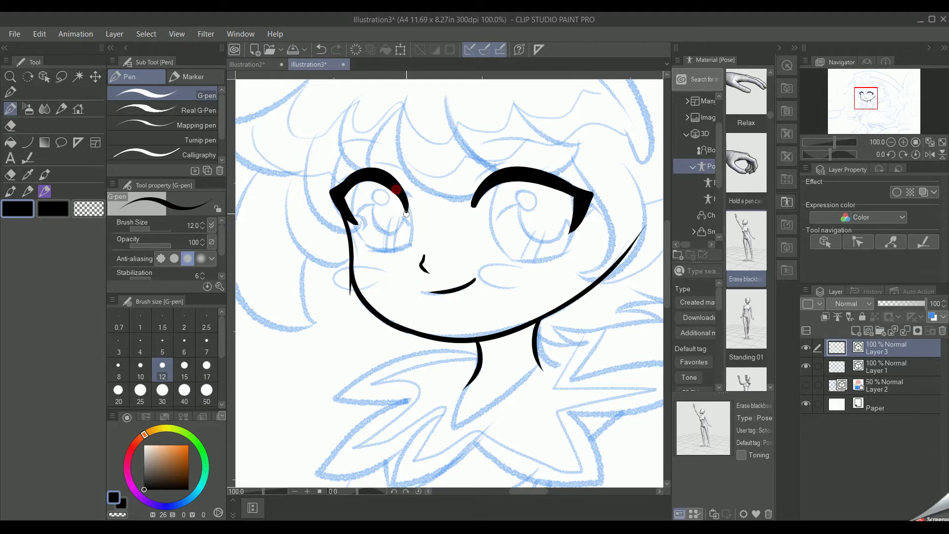
# Ink the oval iris outlines of both eyes, redoing strokes until they follow the sketch.
pyautogui.hotkey('ctrl', 'z')
pyautogui.moveTo(504, 257); pyautogui.dragTo(530, 274)
pyautogui.hotkey('ctrl', 'z')
pyautogui.hotkey('ctrl', 'z')
pyautogui.click(321, 49)
pyautogui.moveTo(408, 241)
pyautogui.mouseDown()
pyautogui.moveTo(386, 253)
pyautogui.moveTo(382, 172)
pyautogui.moveTo(385, 250)
pyautogui.mouseUp()
pyautogui.click(321, 49)
pyautogui.hotkey('ctrl', 'z')
pyautogui.moveTo(372, 163); pyautogui.dragTo(408, 199)
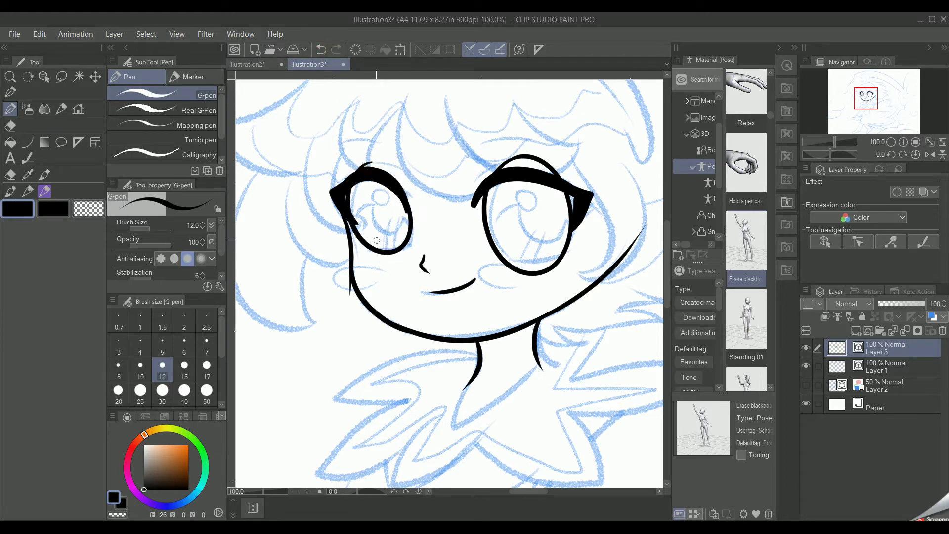
# Erase the iris lines sticking out above both lashes with the Vector eraser and touch up the smaller eye's lash.
pyautogui.press('e')
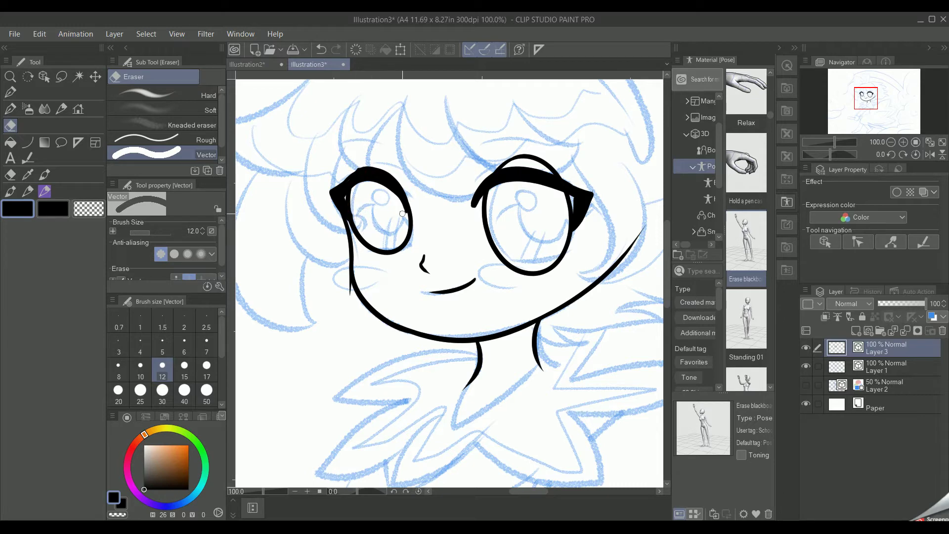
pyautogui.moveTo(522, 158)
pyautogui.mouseDown()
pyautogui.moveTo(560, 173)
pyautogui.moveTo(521, 158)
pyautogui.moveTo(496, 169)
pyautogui.mouseUp()
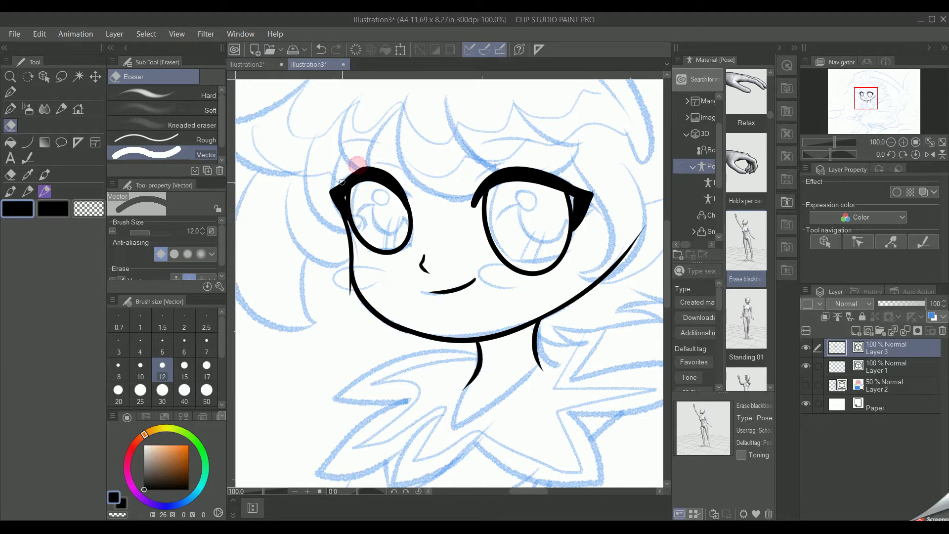
pyautogui.press('p')
pyautogui.moveTo(357, 173); pyautogui.dragTo(341, 187)
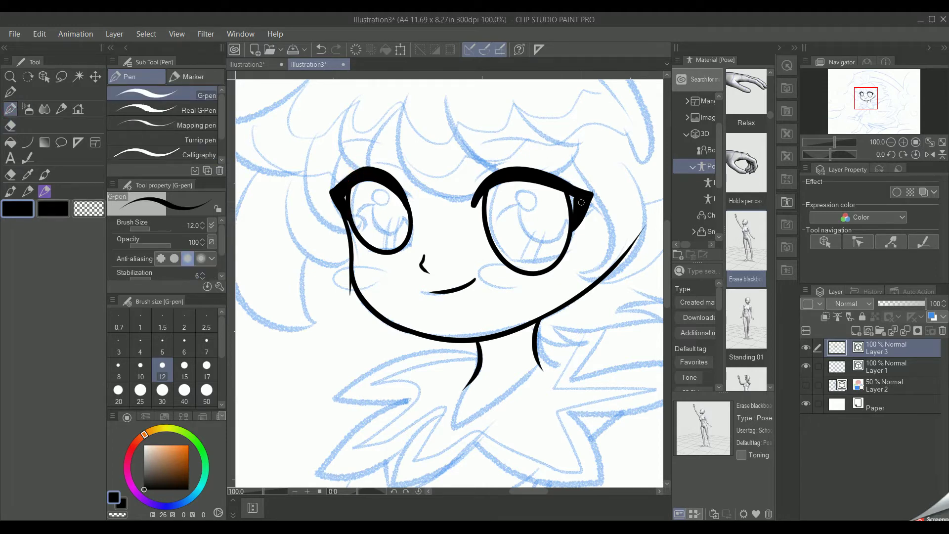
# Ink the thin eyelid creases and the curved eyebrows above both eyes.
pyautogui.moveTo(473, 181); pyautogui.dragTo(537, 162)
pyautogui.moveTo(364, 164); pyautogui.dragTo(407, 179)
pyautogui.click(321, 50)
pyautogui.click(321, 49)
pyautogui.moveTo(471, 186); pyautogui.dragTo(518, 161)
pyautogui.moveTo(368, 162); pyautogui.dragTo(407, 185)
pyautogui.click(322, 49)
pyautogui.click(321, 49)
pyautogui.click(321, 49)
pyautogui.click(322, 49)
pyautogui.moveTo(466, 154); pyautogui.dragTo(574, 148)
pyautogui.moveTo(330, 158); pyautogui.dragTo(395, 143)
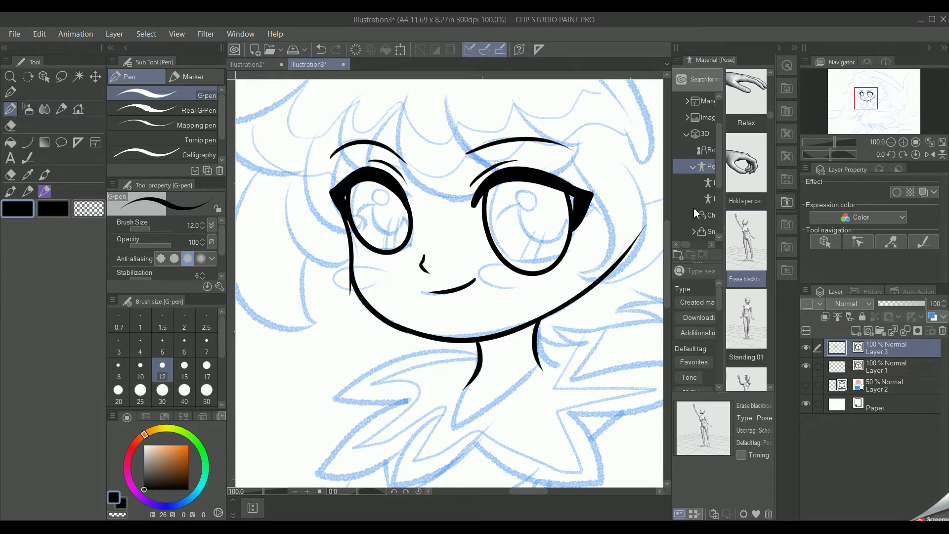
# Ink the curved pupil lines inside both irises.
pyautogui.click(892, 142)
pyautogui.hotkey('ctrl', 'z')
pyautogui.moveTo(378, 230)
pyautogui.mouseDown()
pyautogui.moveTo(368, 265)
pyautogui.moveTo(403, 236)
pyautogui.mouseUp()
pyautogui.moveTo(480, 246)
pyautogui.mouseDown()
pyautogui.moveTo(505, 230)
pyautogui.moveTo(513, 247)
pyautogui.mouseUp()
pyautogui.press('e')
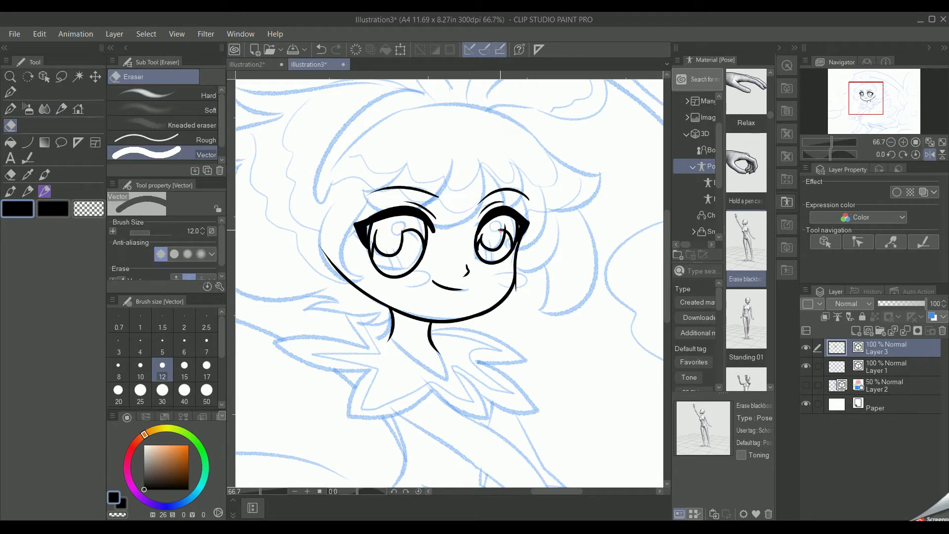
pyautogui.press('p')
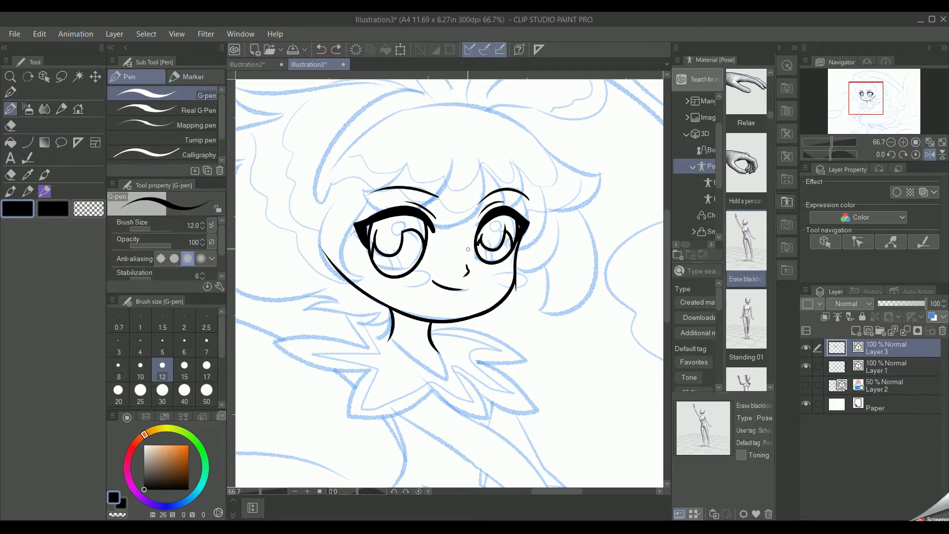
pyautogui.press('e')
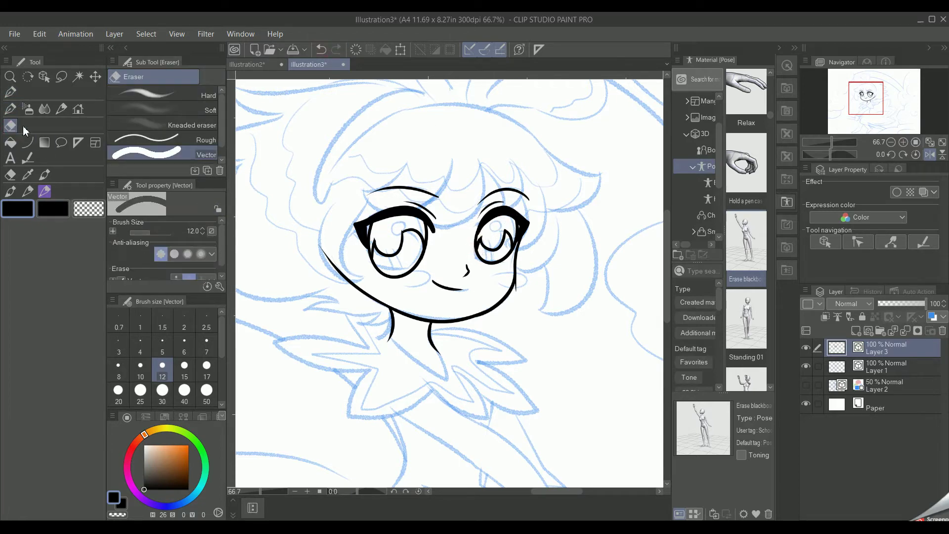
# Ink the curved fringe strands across the forehead and beside the smaller eye.
pyautogui.press('p')
pyautogui.moveTo(413, 151); pyautogui.dragTo(344, 191)
pyautogui.click(323, 50)
pyautogui.click(930, 154)
pyautogui.moveTo(445, 150)
pyautogui.mouseDown()
pyautogui.moveTo(512, 217)
pyautogui.moveTo(545, 192)
pyautogui.mouseUp()
pyautogui.click(325, 50)
pyautogui.moveTo(492, 160); pyautogui.dragTo(557, 183)
pyautogui.moveTo(420, 157); pyautogui.dragTo(460, 231)
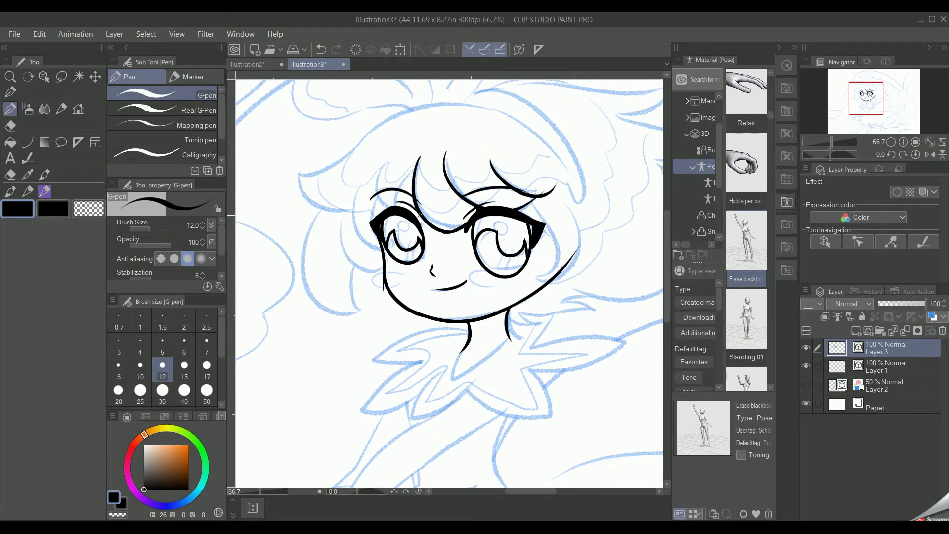
pyautogui.moveTo(420, 157); pyautogui.dragTo(394, 205)
pyautogui.moveTo(390, 155)
pyautogui.mouseDown()
pyautogui.moveTo(375, 200)
pyautogui.moveTo(378, 247)
pyautogui.mouseUp()
# Erase the eyebrow, crease and lash segments that overlap the fringe strands with the Vector eraser.
pyautogui.press('e')
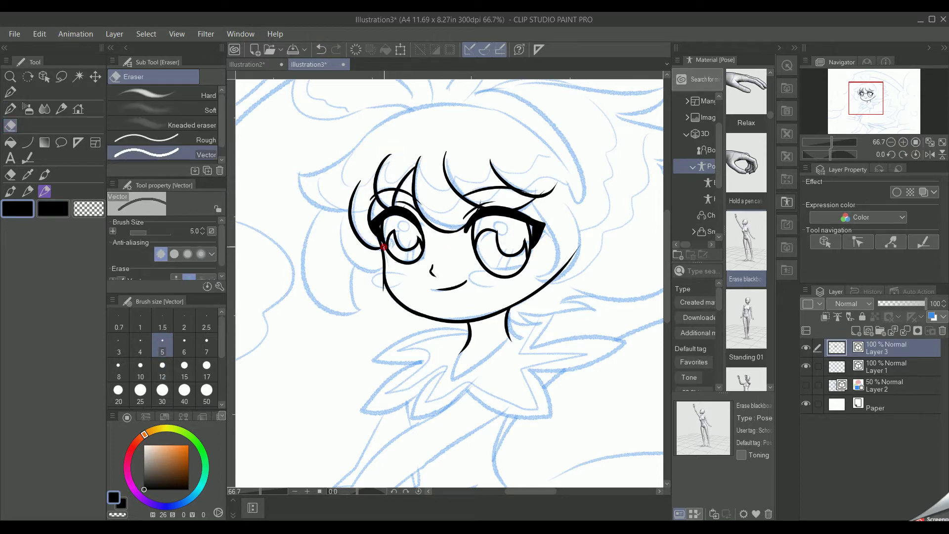
pyautogui.click(389, 189)
pyautogui.click(372, 198)
pyautogui.click(423, 203)
pyautogui.click(481, 202)
pyautogui.click(466, 217)
# Ink the rounded side locks on both sides of the face and trim their overshooting line ends.
pyautogui.press('p')
pyautogui.moveTo(544, 198)
pyautogui.mouseDown()
pyautogui.moveTo(537, 271)
pyautogui.moveTo(595, 227)
pyautogui.mouseUp()
pyautogui.moveTo(349, 213)
pyautogui.mouseDown()
pyautogui.moveTo(383, 271)
pyautogui.moveTo(373, 310)
pyautogui.mouseUp()
pyautogui.click(321, 49)
pyautogui.moveTo(357, 266); pyautogui.dragTo(374, 309)
pyautogui.moveTo(318, 207)
pyautogui.mouseDown()
pyautogui.moveTo(312, 295)
pyautogui.moveTo(373, 285)
pyautogui.mouseUp()
pyautogui.click(10, 126)
pyautogui.click(369, 308)
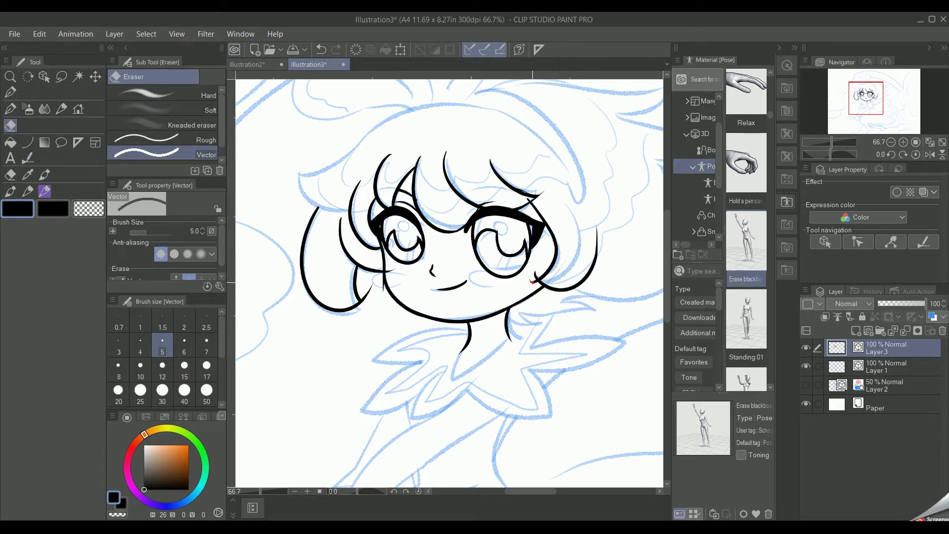
# Ink the side tuft and the hair's top outline over the crown, trimming the overlapping stroke.
pyautogui.press('p')
pyautogui.moveTo(318, 207)
pyautogui.mouseDown()
pyautogui.moveTo(296, 169)
pyautogui.moveTo(410, 105)
pyautogui.moveTo(509, 116)
pyautogui.mouseUp()
pyautogui.click(322, 49)
pyautogui.moveTo(371, 125)
pyautogui.mouseDown()
pyautogui.moveTo(544, 155)
pyautogui.moveTo(563, 167)
pyautogui.mouseUp()
pyautogui.click(322, 48)
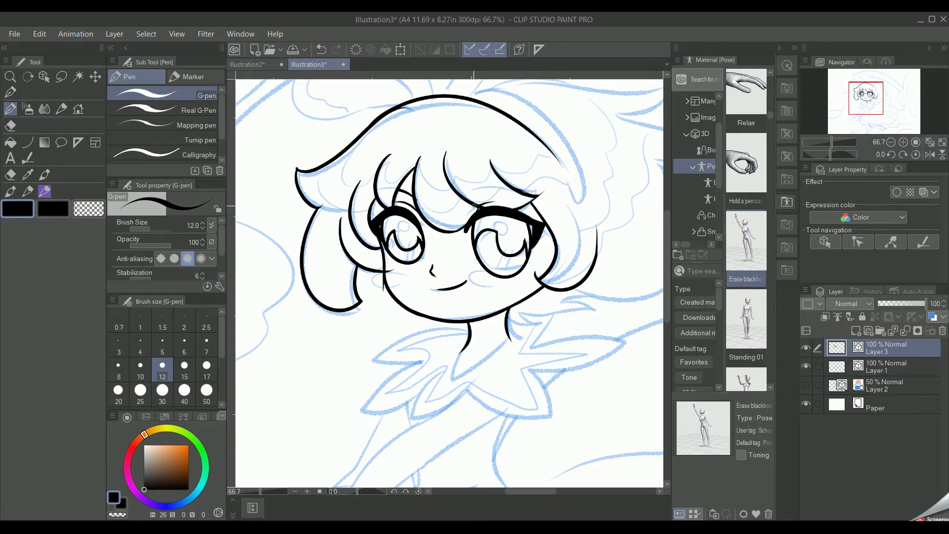
pyautogui.click(10, 126)
pyautogui.click(368, 131)
pyautogui.click(10, 109)
pyautogui.moveTo(391, 95); pyautogui.dragTo(292, 164)
pyautogui.click(322, 49)
pyautogui.click(322, 49)
pyautogui.moveTo(377, 118)
pyautogui.mouseDown()
pyautogui.moveTo(281, 168)
pyautogui.moveTo(297, 169)
pyautogui.moveTo(269, 163)
pyautogui.mouseUp()
pyautogui.click(322, 49)
pyautogui.click(321, 49)
pyautogui.click(321, 49)
pyautogui.click(10, 126)
pyautogui.click(285, 168)
pyautogui.click(11, 109)
pyautogui.click(322, 49)
pyautogui.moveTo(377, 98)
pyautogui.mouseDown()
pyautogui.moveTo(276, 171)
pyautogui.moveTo(498, 97)
pyautogui.mouseUp()
pyautogui.click(321, 49)
pyautogui.click(322, 49)
pyautogui.click(321, 49)
pyautogui.click(321, 49)
pyautogui.click(321, 49)
# Redraw the hair's top outline from the side tuft over the crown and down the headband, erasing the excess line.
pyautogui.moveTo(286, 166); pyautogui.dragTo(510, 98)
pyautogui.click(321, 49)
pyautogui.click(321, 49)
pyautogui.moveTo(285, 174)
pyautogui.mouseDown()
pyautogui.moveTo(442, 113)
pyautogui.moveTo(500, 105)
pyautogui.moveTo(492, 105)
pyautogui.mouseUp()
pyautogui.click(322, 49)
pyautogui.moveTo(409, 103); pyautogui.dragTo(589, 175)
pyautogui.click(322, 49)
pyautogui.moveTo(491, 105); pyautogui.dragTo(586, 183)
pyautogui.press('e')
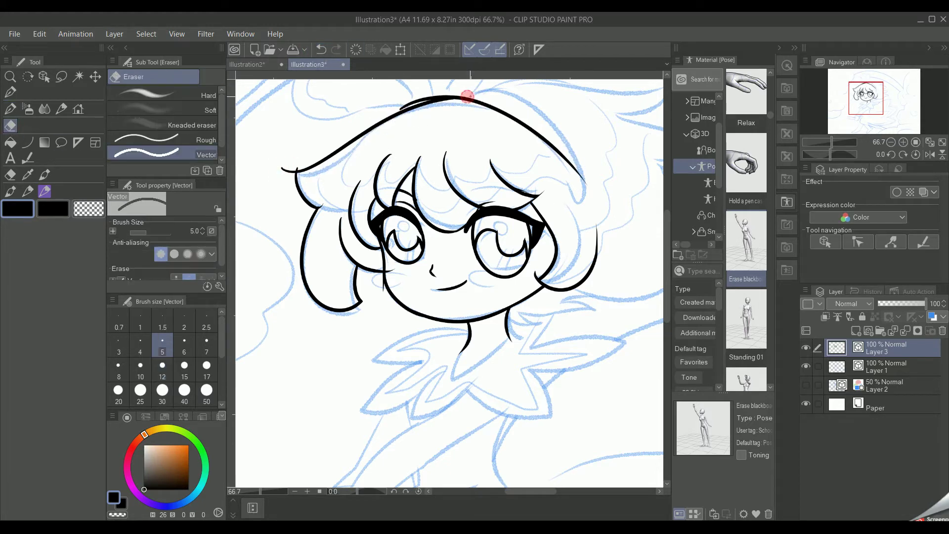
pyautogui.click(11, 109)
pyautogui.moveTo(427, 101); pyautogui.dragTo(462, 95)
pyautogui.click(321, 49)
# Ink the windblown back hair with its pointed tufts and the small strands behind the neck.
pyautogui.hotkey('ctrl', '-')
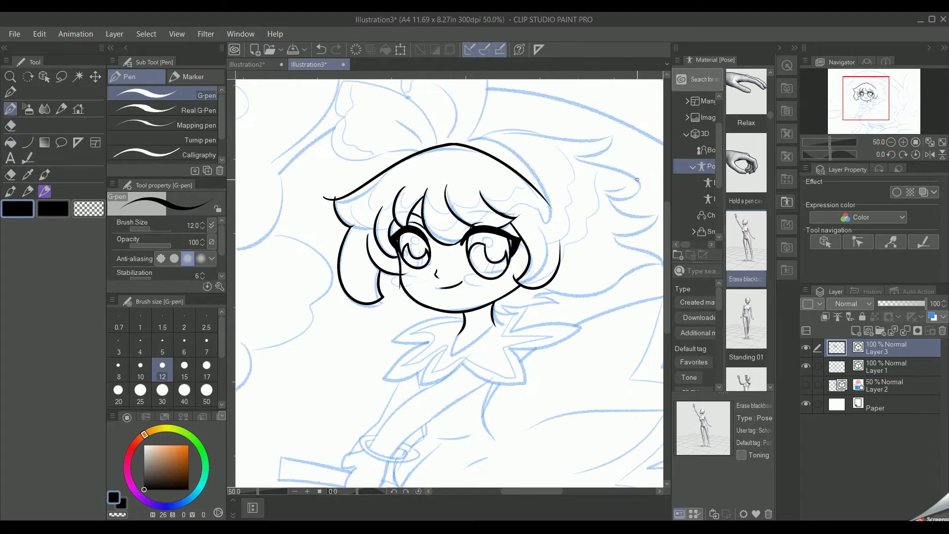
pyautogui.hotkey('ctrl', 'z')
pyautogui.moveTo(467, 138)
pyautogui.mouseDown()
pyautogui.moveTo(550, 205)
pyautogui.moveTo(541, 214)
pyautogui.moveTo(630, 115)
pyautogui.mouseUp()
pyautogui.moveTo(576, 157)
pyautogui.mouseDown()
pyautogui.moveTo(607, 124)
pyautogui.moveTo(636, 201)
pyautogui.moveTo(648, 195)
pyautogui.mouseUp()
pyautogui.moveTo(610, 199)
pyautogui.mouseDown()
pyautogui.moveTo(665, 210)
pyautogui.moveTo(600, 231)
pyautogui.mouseUp()
pyautogui.click(877, 106)
pyautogui.moveTo(514, 162); pyautogui.dragTo(575, 199)
pyautogui.moveTo(430, 224); pyautogui.dragTo(578, 190)
pyautogui.moveTo(452, 235); pyautogui.dragTo(395, 240)
# Trim the crossing line ends on the back hair tufts with the Vector eraser.
pyautogui.click(9, 125)
pyautogui.click(504, 169)
pyautogui.moveTo(567, 142); pyautogui.dragTo(565, 147)
pyautogui.click(576, 194)
pyautogui.click(873, 99)
pyautogui.click(556, 117)
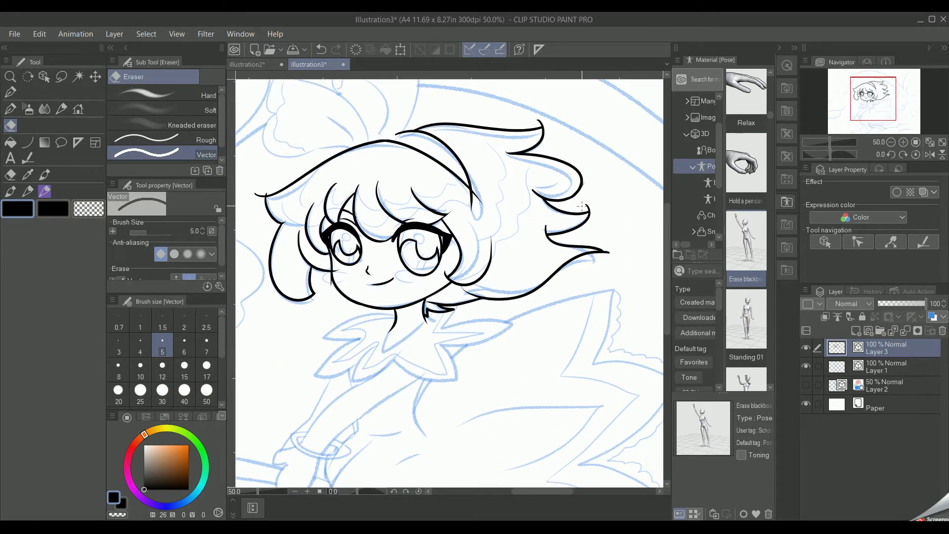
pyautogui.click(321, 49)
pyautogui.click(589, 183)
pyautogui.click(322, 49)
# Ink a scalloped line across the fringe and trim the overshooting tips of the side and back tufts.
pyautogui.press('p')
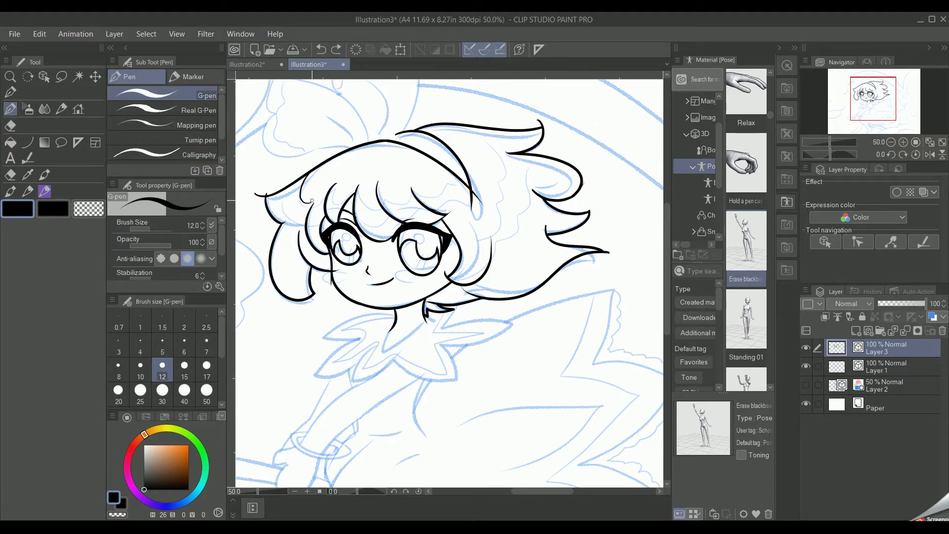
pyautogui.moveTo(330, 189)
pyautogui.mouseDown()
pyautogui.moveTo(345, 202)
pyautogui.moveTo(356, 192)
pyautogui.mouseUp()
pyautogui.click(322, 49)
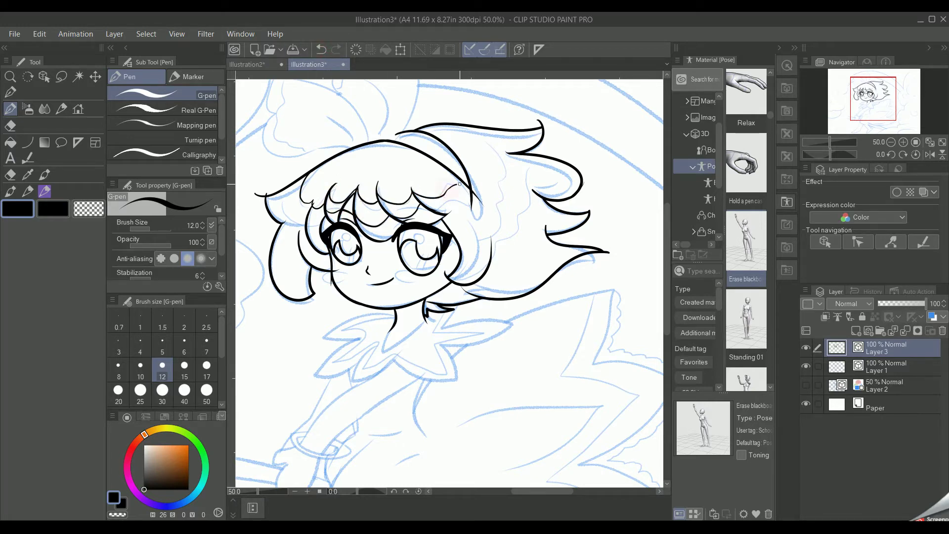
pyautogui.press('e')
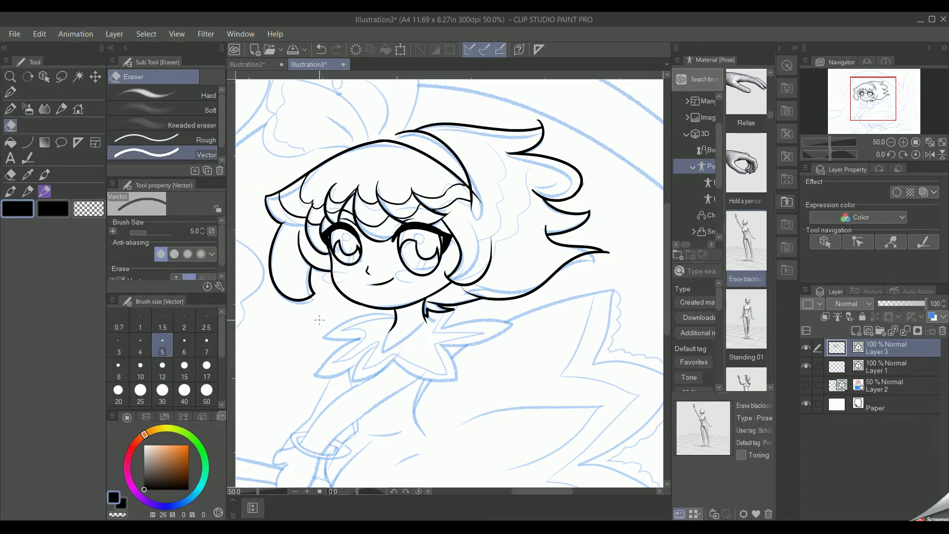
pyautogui.click(12, 107)
pyautogui.click(11, 129)
pyautogui.moveTo(539, 123); pyautogui.dragTo(512, 166)
pyautogui.click(11, 109)
pyautogui.moveTo(512, 166)
pyautogui.mouseDown()
pyautogui.moveTo(515, 195)
pyautogui.moveTo(502, 219)
pyautogui.mouseUp()
pyautogui.click(321, 49)
pyautogui.moveTo(501, 162); pyautogui.dragTo(488, 232)
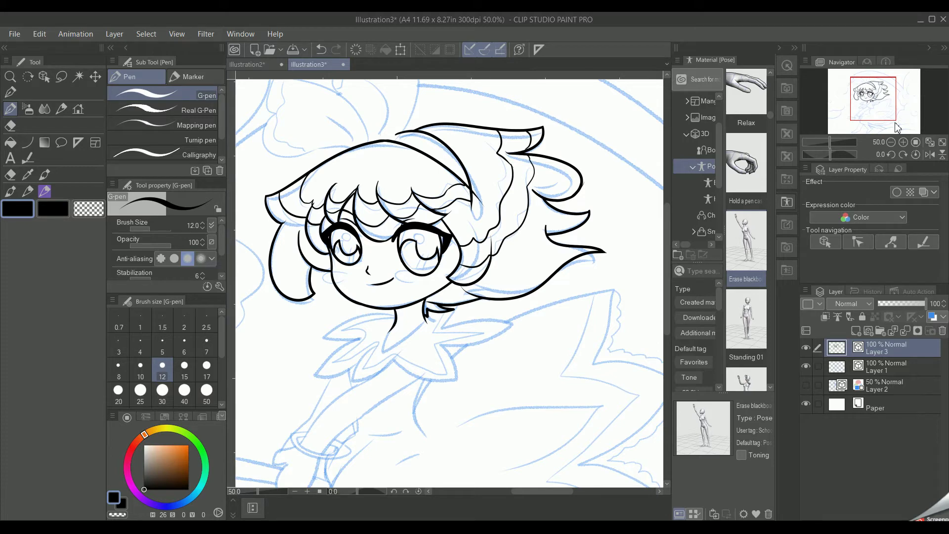
pyautogui.click(891, 142)
pyautogui.click(930, 155)
pyautogui.hotkey('ctrl', 'z')
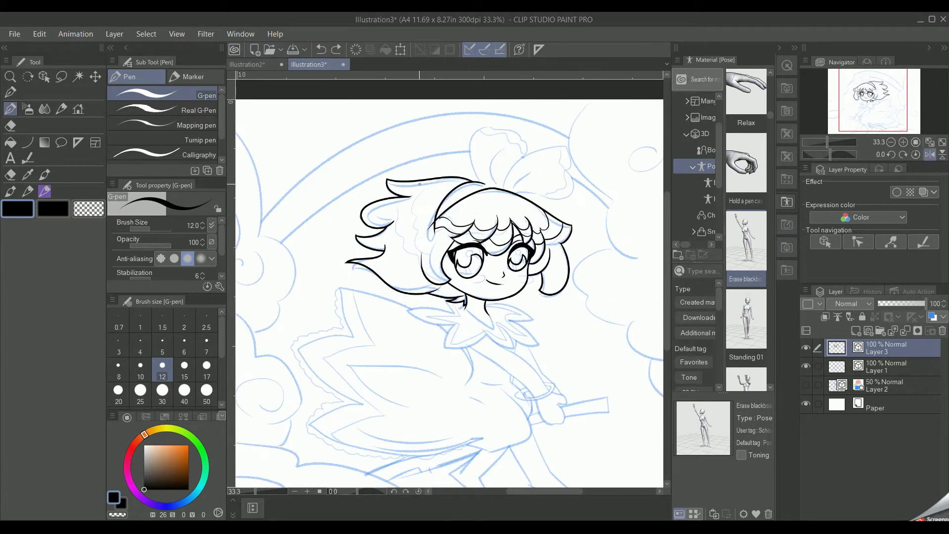
# Ink oval spots and a scalloped line in the back hair, with matching ovals in the front side lock.
pyautogui.moveTo(412, 205); pyautogui.dragTo(409, 216)
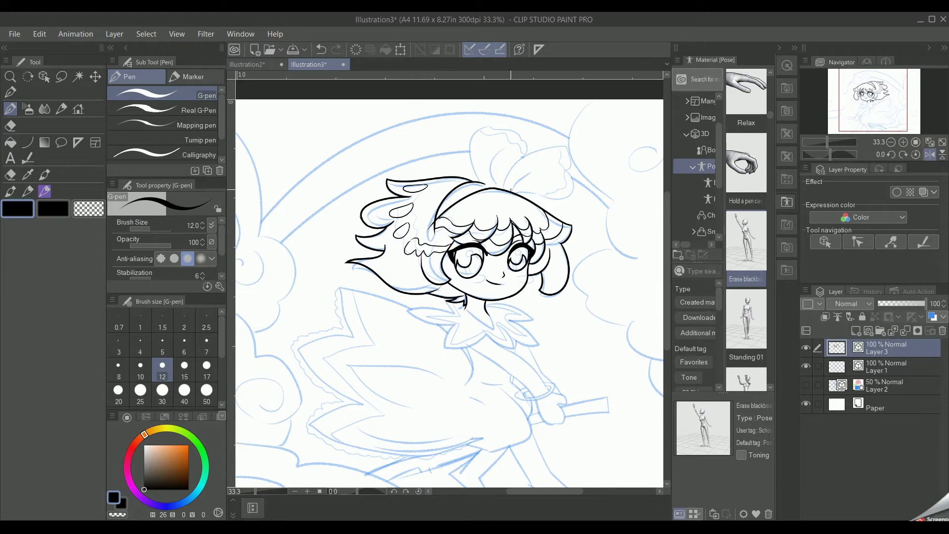
pyautogui.press('e')
pyautogui.press('p')
pyautogui.moveTo(545, 263); pyautogui.dragTo(566, 271)
# Ink the large bow on top of the head with its fold lines and wavy inner borders.
pyautogui.moveTo(509, 173)
pyautogui.mouseDown()
pyautogui.moveTo(564, 187)
pyautogui.moveTo(540, 170)
pyautogui.mouseUp()
pyautogui.moveTo(497, 186); pyautogui.dragTo(488, 170)
pyautogui.moveTo(496, 148); pyautogui.dragTo(490, 167)
pyautogui.moveTo(552, 148); pyautogui.dragTo(557, 167)
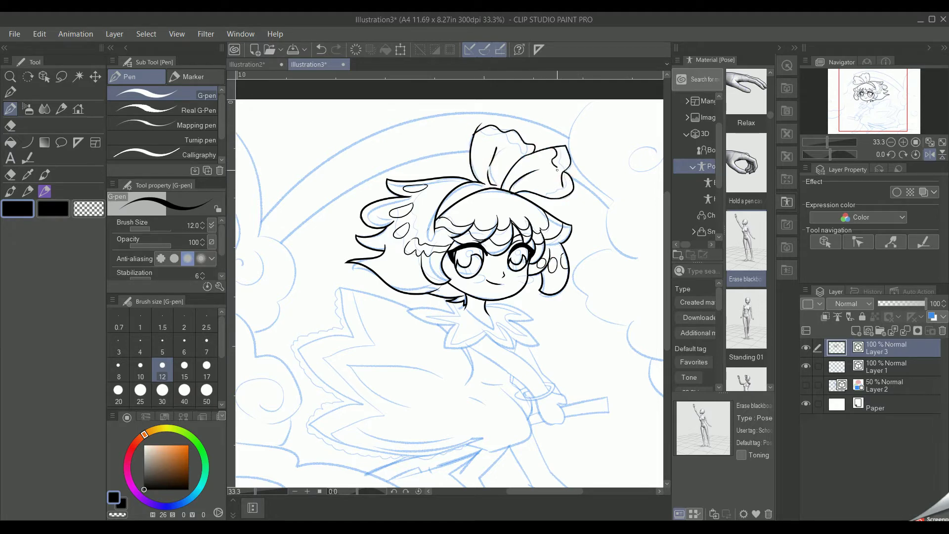
pyautogui.press('e')
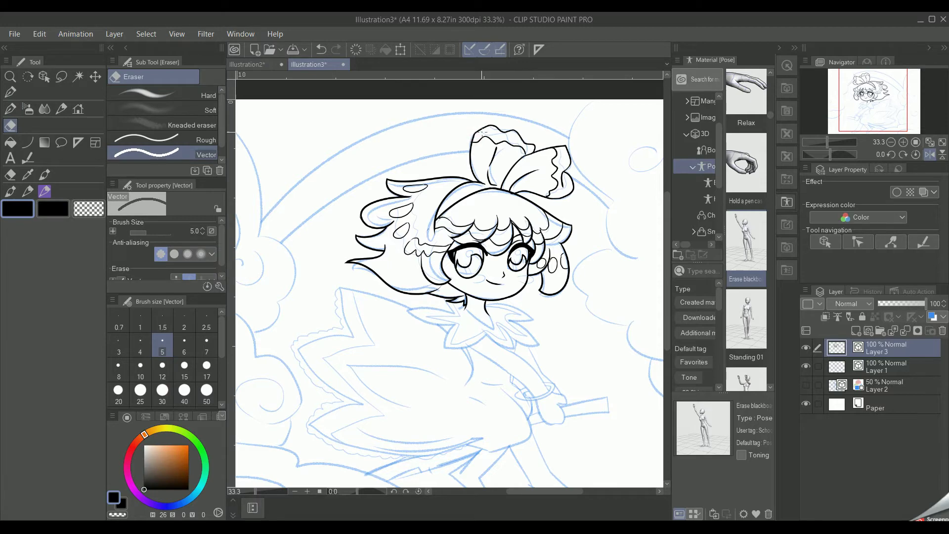
# Ink the outer outline of the pointed petal collar around the neck with the G-pen, undoing the stroke that misses.
pyautogui.click(931, 155)
pyautogui.press('p')
pyautogui.moveTo(892, 107); pyautogui.dragTo(873, 118)
pyautogui.click(903, 143)
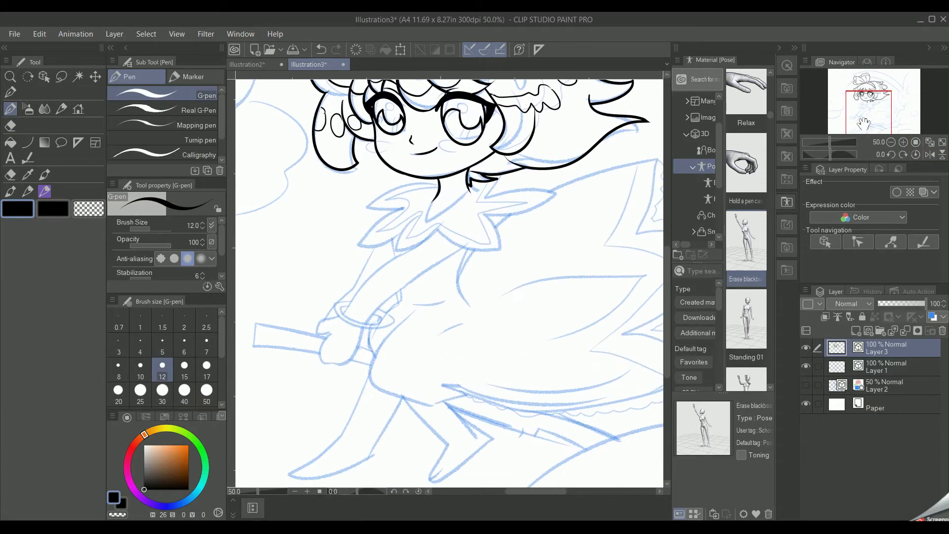
pyautogui.moveTo(501, 177); pyautogui.dragTo(478, 204)
pyautogui.moveTo(479, 201); pyautogui.dragTo(551, 192)
pyautogui.click(322, 50)
pyautogui.moveTo(479, 201); pyautogui.dragTo(572, 191)
pyautogui.moveTo(567, 182)
pyautogui.mouseDown()
pyautogui.moveTo(471, 221)
pyautogui.moveTo(504, 261)
pyautogui.mouseUp()
pyautogui.moveTo(434, 228); pyautogui.dragTo(520, 246)
pyautogui.moveTo(439, 185); pyautogui.dragTo(350, 217)
pyautogui.moveTo(357, 202)
pyautogui.mouseDown()
pyautogui.moveTo(411, 210)
pyautogui.moveTo(347, 260)
pyautogui.mouseUp()
pyautogui.moveTo(343, 247); pyautogui.dragTo(447, 218)
pyautogui.moveTo(401, 225); pyautogui.dragTo(398, 273)
# Trim the overshooting line ends at the collar's petal tips and inner corners with the Vector eraser.
pyautogui.press('e')
pyautogui.click(393, 256)
pyautogui.moveTo(347, 258); pyautogui.dragTo(343, 246)
pyautogui.click(357, 207)
pyautogui.click(473, 222)
pyautogui.click(444, 224)
pyautogui.click(503, 261)
pyautogui.click(400, 210)
# Ink the zigzag inner border inside the collar petals, parallel to the outer outline.
pyautogui.press('p')
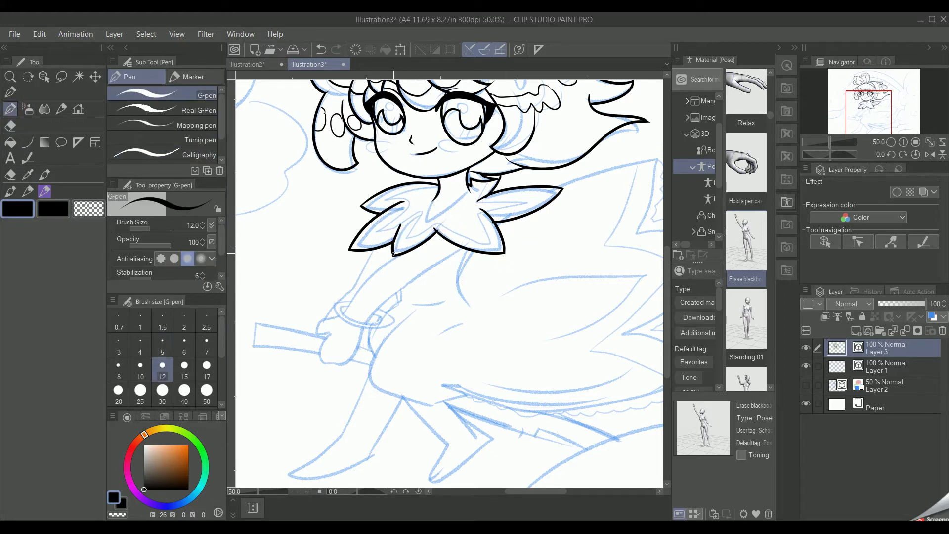
pyautogui.moveTo(440, 185); pyautogui.dragTo(385, 201)
pyautogui.moveTo(409, 200)
pyautogui.mouseDown()
pyautogui.moveTo(376, 237)
pyautogui.moveTo(407, 221)
pyautogui.mouseUp()
pyautogui.moveTo(405, 245); pyautogui.dragTo(439, 224)
pyautogui.moveTo(497, 180); pyautogui.dragTo(471, 202)
pyautogui.moveTo(532, 199); pyautogui.dragTo(473, 215)
pyautogui.moveTo(491, 247); pyautogui.dragTo(439, 224)
pyautogui.click(440, 222)
pyautogui.press('e')
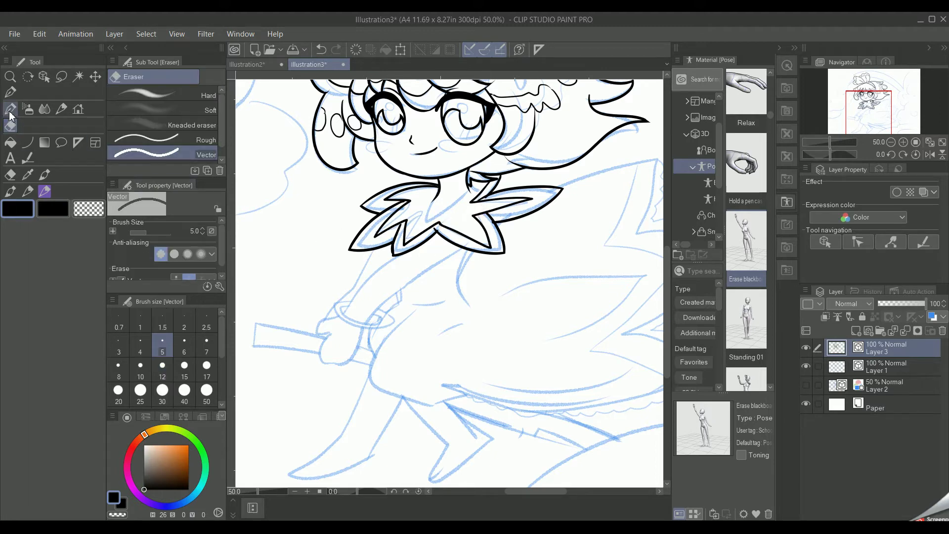
# Ink the V-shaped neckline of the collar and undo the small round button drawn below it.
pyautogui.press('p')
pyautogui.click(904, 142)
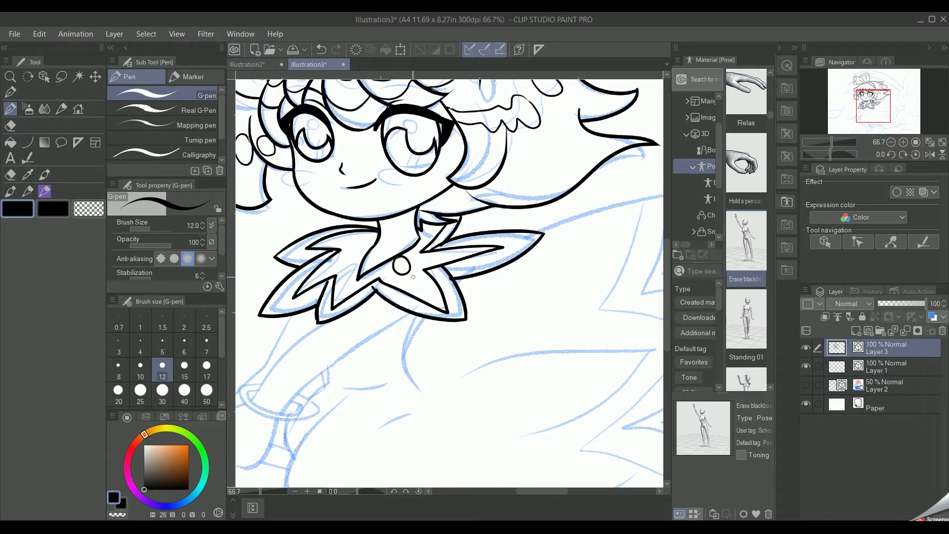
pyautogui.moveTo(360, 247); pyautogui.dragTo(361, 238)
pyautogui.click(321, 50)
pyautogui.click(322, 50)
pyautogui.click(321, 49)
pyautogui.click(321, 49)
pyautogui.click(321, 49)
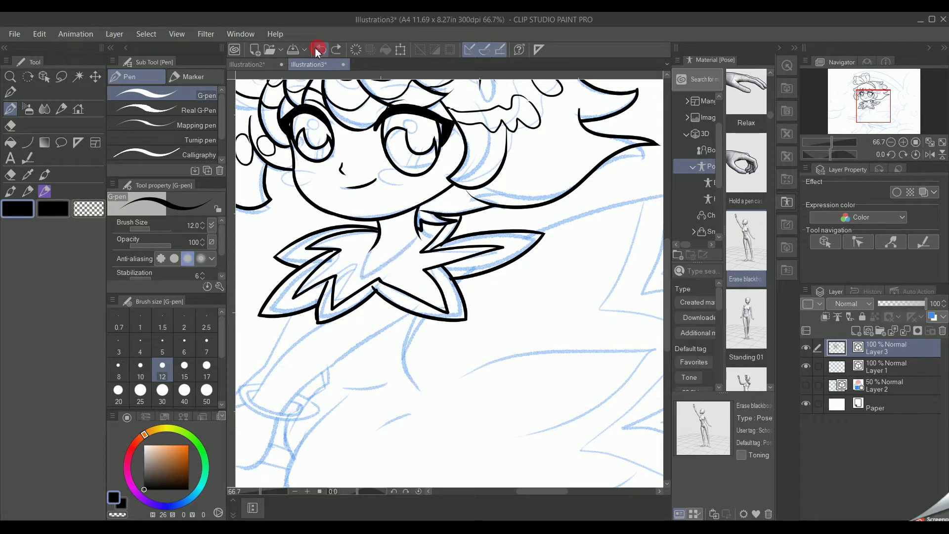
pyautogui.click(336, 50)
# Ink the torso line, the waist, the rounded front of the skirt and its long fold lines.
pyautogui.moveTo(416, 317); pyautogui.dragTo(425, 397)
pyautogui.moveTo(323, 374); pyautogui.dragTo(337, 408)
pyautogui.moveTo(395, 365); pyautogui.dragTo(344, 427)
pyautogui.moveTo(344, 426)
pyautogui.mouseDown()
pyautogui.moveTo(400, 400)
pyautogui.moveTo(441, 265)
pyautogui.moveTo(399, 378)
pyautogui.moveTo(570, 355)
pyautogui.mouseUp()
pyautogui.moveTo(418, 368); pyautogui.dragTo(566, 333)
pyautogui.moveTo(446, 386)
pyautogui.mouseDown()
pyautogui.moveTo(575, 277)
pyautogui.moveTo(500, 271)
pyautogui.mouseUp()
pyautogui.moveTo(437, 267); pyautogui.dragTo(364, 381)
pyautogui.moveTo(365, 381); pyautogui.dragTo(285, 376)
# Ink the front leg with its heeled shoe, redrawing the leg line in the mirrored view.
pyautogui.moveTo(395, 223); pyautogui.dragTo(259, 377)
pyautogui.click(321, 50)
pyautogui.click(930, 154)
pyautogui.moveTo(504, 228)
pyautogui.mouseDown()
pyautogui.moveTo(633, 356)
pyautogui.moveTo(591, 377)
pyautogui.moveTo(623, 357)
pyautogui.moveTo(613, 375)
pyautogui.mouseUp()
pyautogui.click(11, 126)
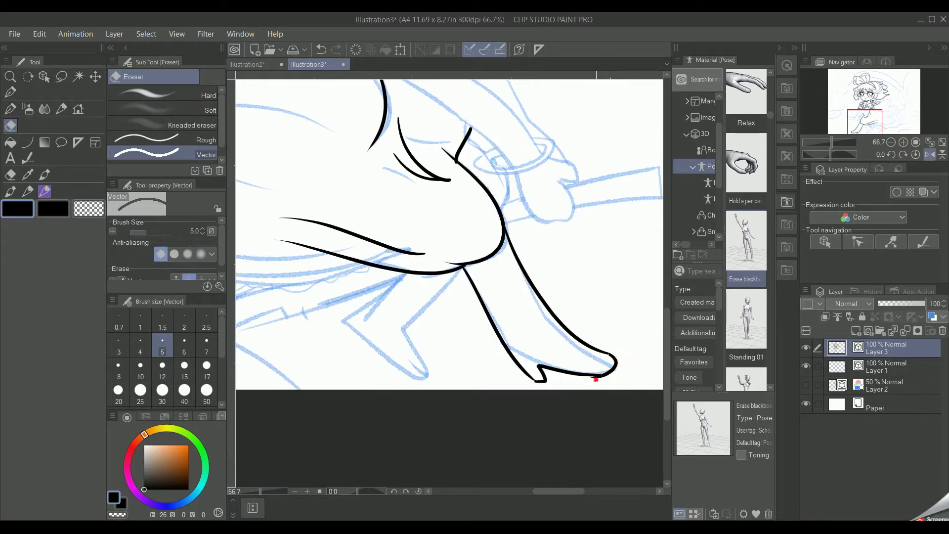
pyautogui.press('p')
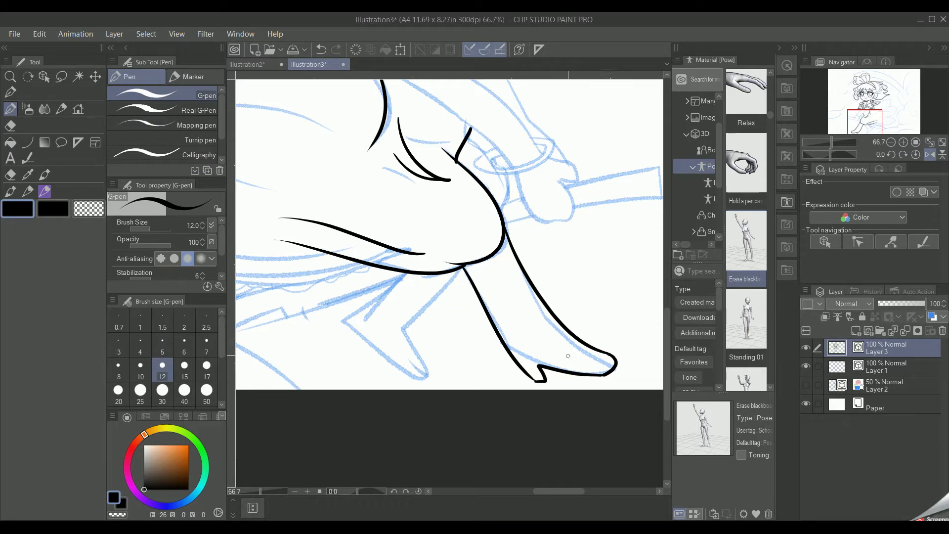
# Ink the bent back leg and its pointed heeled shoe below the skirt, redoing the calf line once.
pyautogui.moveTo(438, 293); pyautogui.dragTo(406, 366)
pyautogui.moveTo(397, 277); pyautogui.dragTo(335, 376)
pyautogui.click(321, 48)
pyautogui.moveTo(398, 275)
pyautogui.mouseDown()
pyautogui.moveTo(345, 380)
pyautogui.moveTo(453, 385)
pyautogui.mouseUp()
pyautogui.moveTo(407, 337); pyautogui.dragTo(430, 387)
pyautogui.click(931, 155)
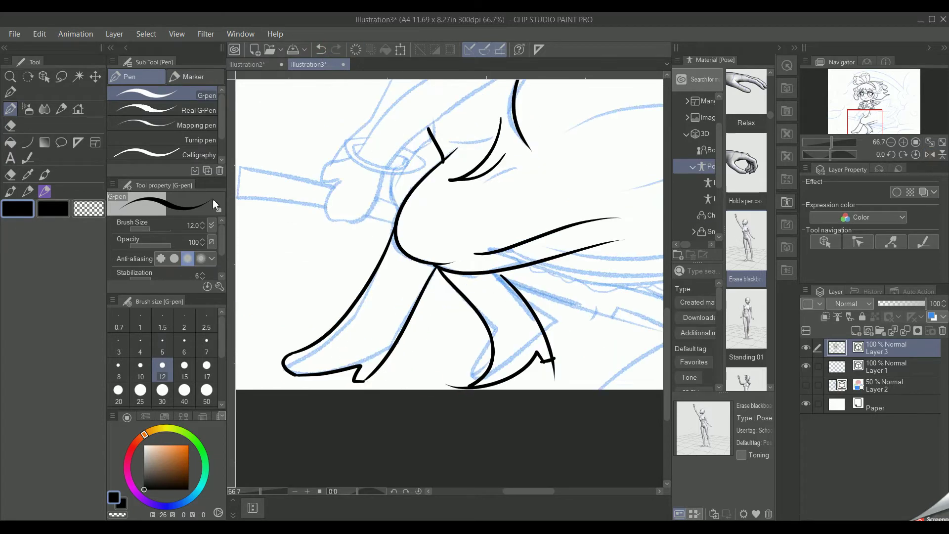
# Trim the overshoot at the back shoe's heel and erase the front shoe's rounded toe.
pyautogui.press('e')
pyautogui.moveTo(542, 363); pyautogui.dragTo(557, 361)
pyautogui.moveTo(297, 355); pyautogui.dragTo(277, 354)
# Redraw the front leg's outer line down to a pointed shoe toe and trim the overshooting tip.
pyautogui.press('p')
pyautogui.moveTo(392, 225); pyautogui.dragTo(252, 374)
pyautogui.hotkey('ctrl', 'z')
pyautogui.click(321, 49)
pyautogui.moveTo(324, 373); pyautogui.dragTo(277, 369)
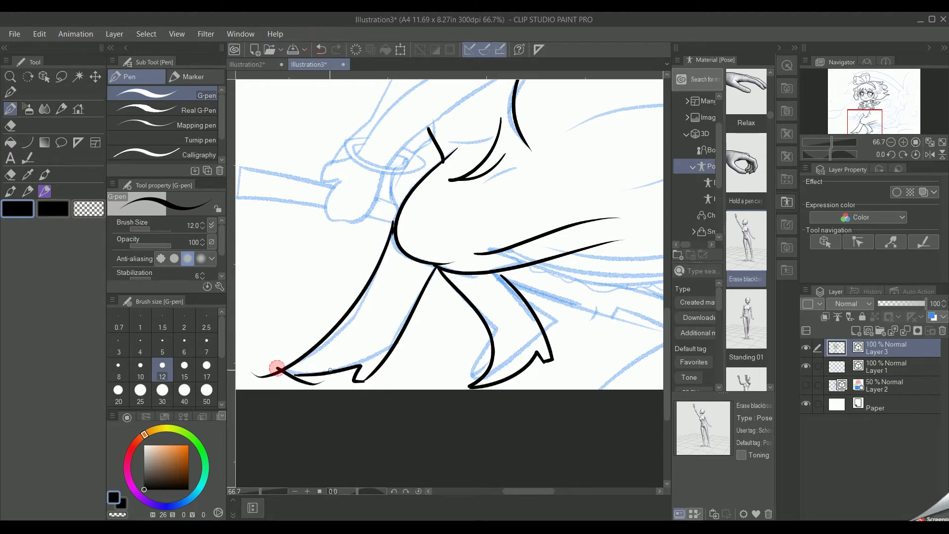
pyautogui.click(321, 50)
pyautogui.click(942, 155)
pyautogui.click(943, 155)
pyautogui.click(930, 155)
pyautogui.press('e')
pyautogui.click(628, 370)
# Touch up the line joins where the two legs meet the skirt.
pyautogui.press('p')
pyautogui.hotkey('ctrl', 'z')
pyautogui.moveTo(508, 234); pyautogui.dragTo(503, 217)
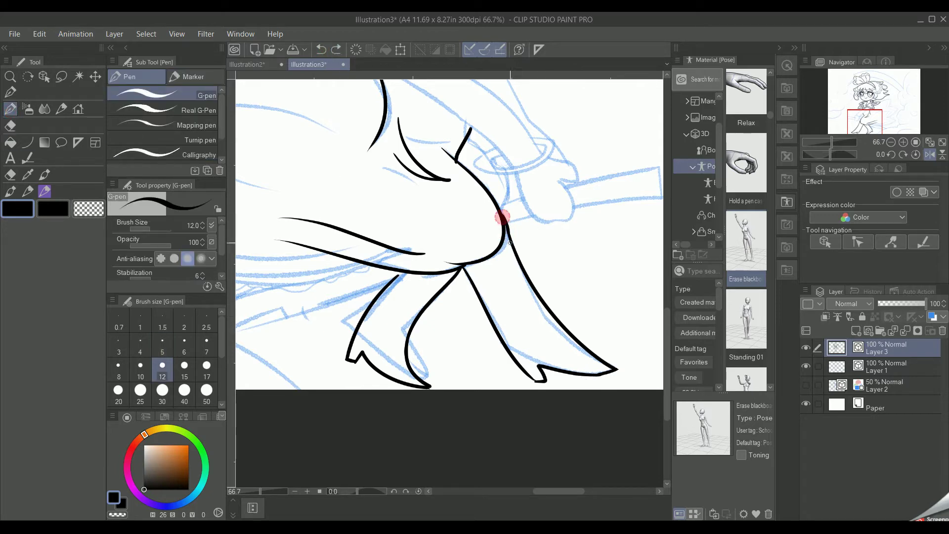
pyautogui.press('e')
pyautogui.click(509, 251)
pyautogui.press('p')
pyautogui.moveTo(399, 276); pyautogui.dragTo(401, 273)
# Ink the three pointed petals at the back of the skirt and the long curved hem beneath them.
pyautogui.click(894, 142)
pyautogui.click(930, 154)
pyautogui.click(943, 143)
pyautogui.click(903, 143)
pyautogui.moveTo(877, 103); pyautogui.dragTo(884, 116)
pyautogui.moveTo(438, 186)
pyautogui.mouseDown()
pyautogui.moveTo(515, 172)
pyautogui.moveTo(465, 232)
pyautogui.mouseUp()
pyautogui.moveTo(479, 218); pyautogui.dragTo(567, 237)
pyautogui.moveTo(520, 297); pyautogui.dragTo(543, 325)
pyautogui.moveTo(543, 304); pyautogui.dragTo(348, 327)
pyautogui.moveTo(489, 159)
pyautogui.mouseDown()
pyautogui.moveTo(440, 247)
pyautogui.moveTo(480, 220)
pyautogui.mouseUp()
pyautogui.moveTo(501, 268); pyautogui.dragTo(438, 299)
pyautogui.moveTo(438, 295); pyautogui.dragTo(521, 310)
pyautogui.moveTo(519, 303); pyautogui.dragTo(438, 354)
# Trim the crossing line ends at the tips of the skirt petals with the Vector eraser.
pyautogui.click(13, 129)
pyautogui.moveTo(488, 166); pyautogui.dragTo(505, 174)
pyautogui.moveTo(554, 218); pyautogui.dragTo(560, 229)
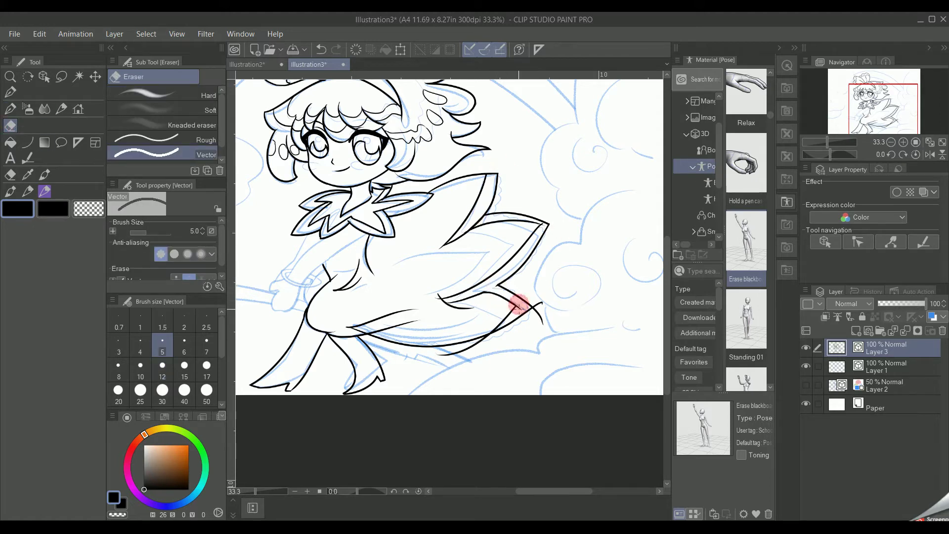
pyautogui.moveTo(520, 307); pyautogui.dragTo(541, 317)
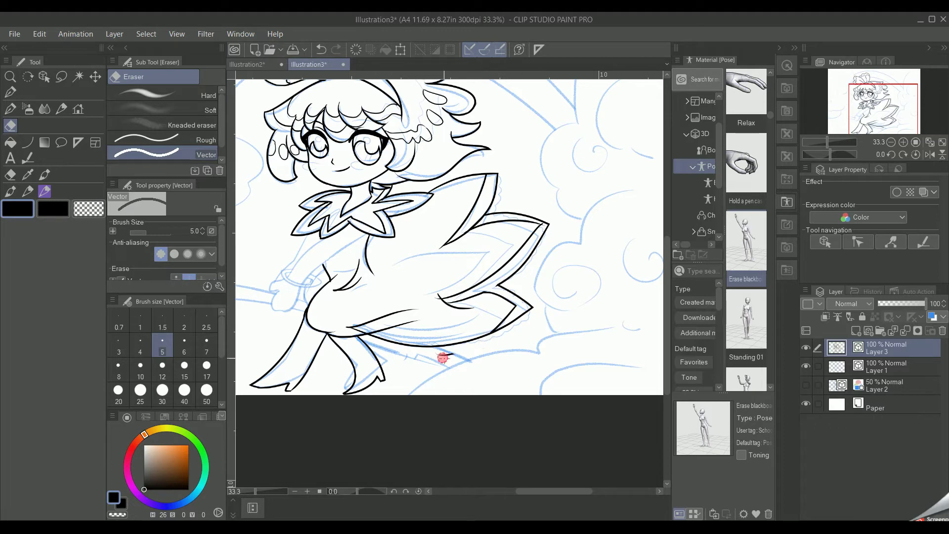
# Ink curved fold lines inside the middle skirt petal, undoing the strokes that miss.
pyautogui.click(11, 108)
pyautogui.moveTo(440, 295); pyautogui.dragTo(460, 301)
pyautogui.click(321, 50)
pyautogui.click(322, 50)
pyautogui.click(320, 49)
pyautogui.moveTo(504, 242); pyautogui.dragTo(424, 292)
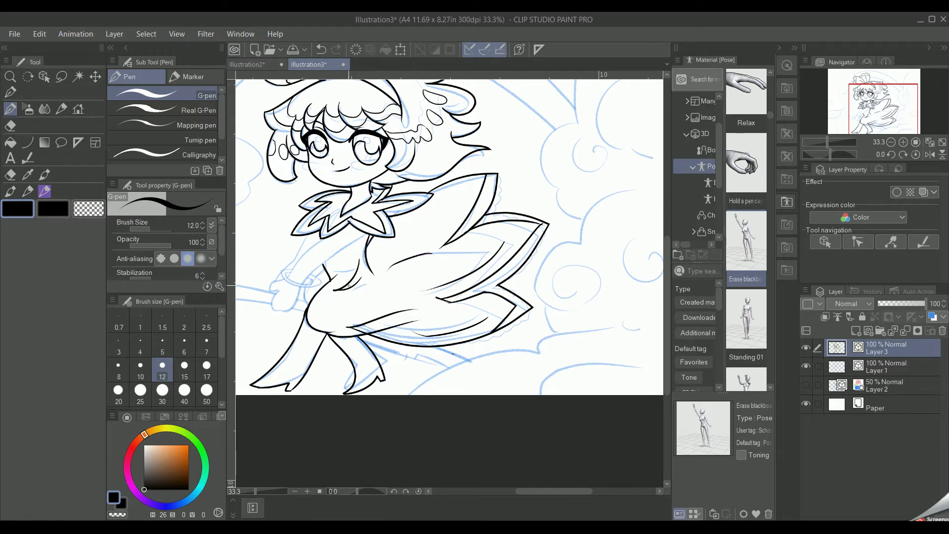
# Ink the upper skirt petal's inner border and trim the line ends at the collar and under the hem.
pyautogui.press('e')
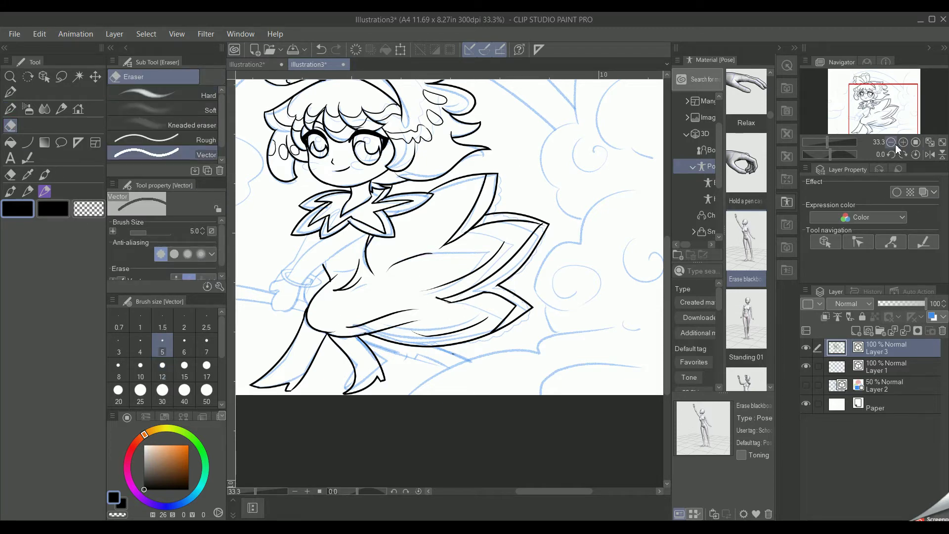
pyautogui.click(929, 155)
pyautogui.press('p')
pyautogui.press('e')
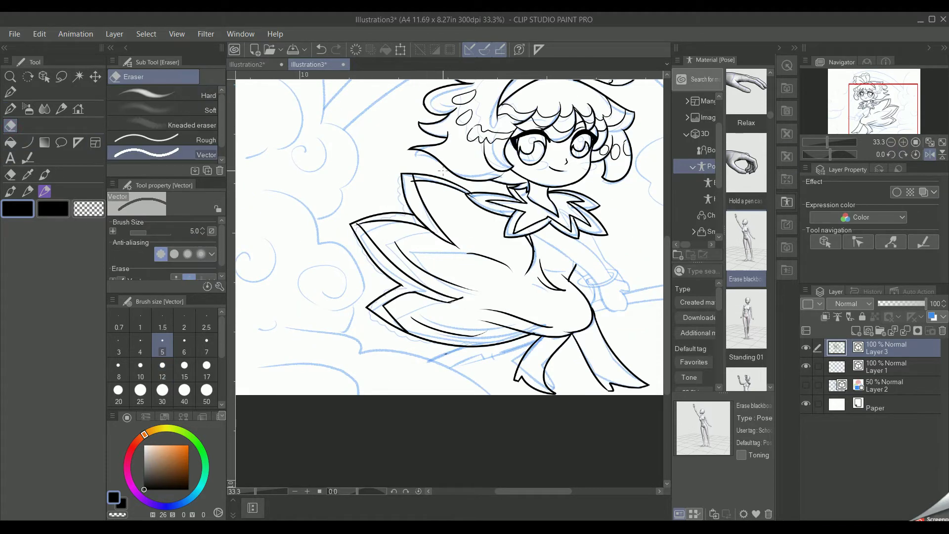
pyautogui.moveTo(470, 196); pyautogui.dragTo(476, 193)
pyautogui.click(904, 142)
pyautogui.moveTo(501, 361); pyautogui.dragTo(500, 362)
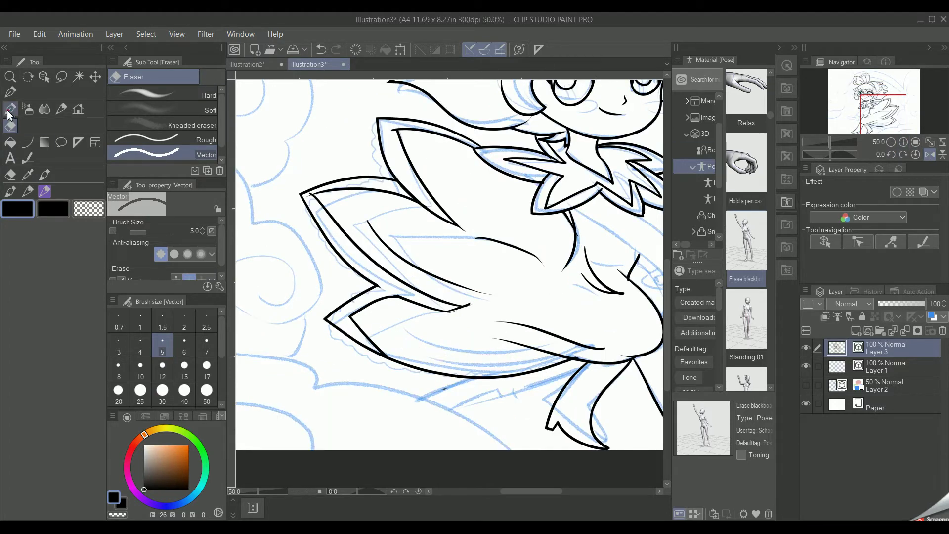
# Ink a curved fold line in the lowest skirt petal and tidy the nearby line end.
pyautogui.click(11, 109)
pyautogui.moveTo(401, 330); pyautogui.dragTo(516, 347)
pyautogui.click(10, 146)
pyautogui.click(11, 126)
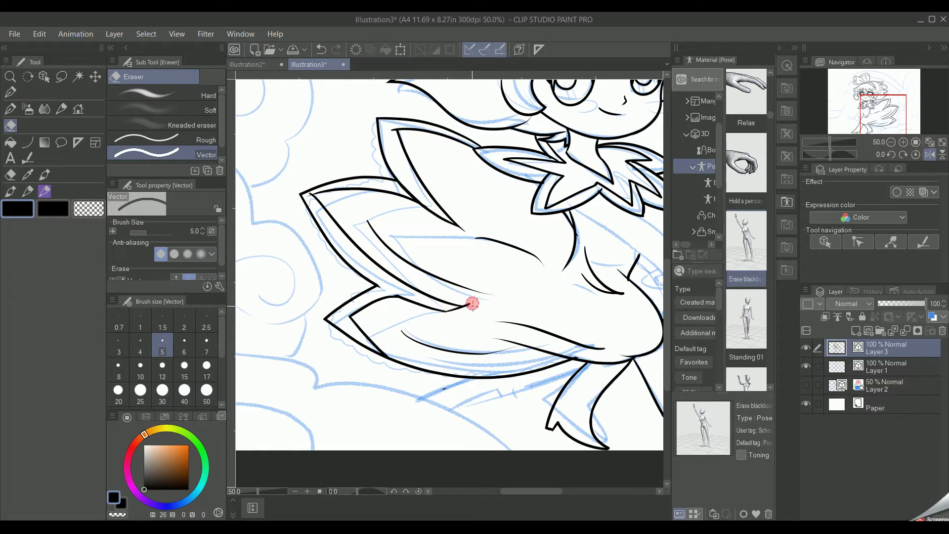
# Ink the arm reaching from under the collar to the wrist, undoing the strokes that miss.
pyautogui.click(891, 142)
pyautogui.click(890, 142)
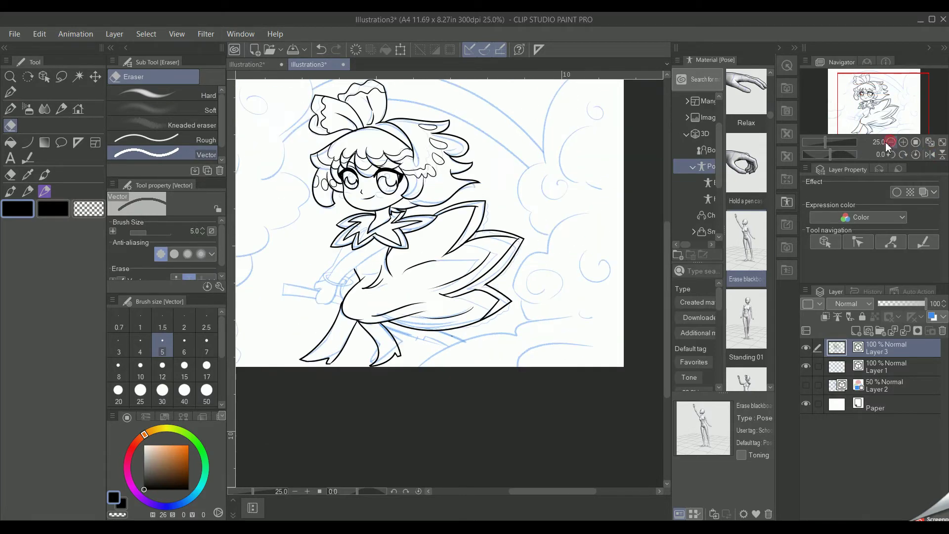
pyautogui.press('p')
pyautogui.moveTo(884, 98); pyautogui.dragTo(876, 117)
pyautogui.doubleClick(891, 142)
pyautogui.doubleClick(904, 143)
pyautogui.tripleClick(904, 142)
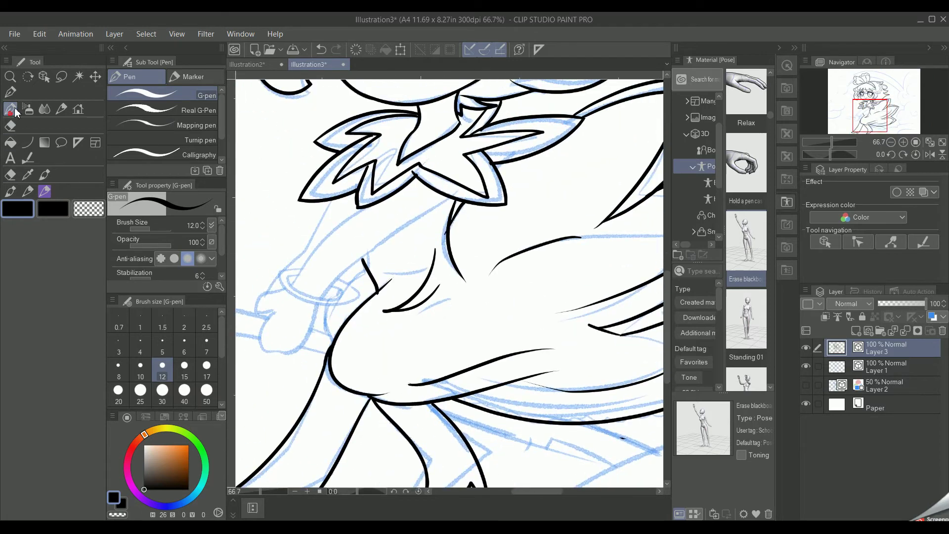
pyautogui.moveTo(437, 204); pyautogui.dragTo(360, 265)
pyautogui.moveTo(384, 239)
pyautogui.mouseDown()
pyautogui.moveTo(304, 307)
pyautogui.moveTo(302, 336)
pyautogui.moveTo(271, 346)
pyautogui.mouseUp()
pyautogui.hotkey('ctrl', 'z')
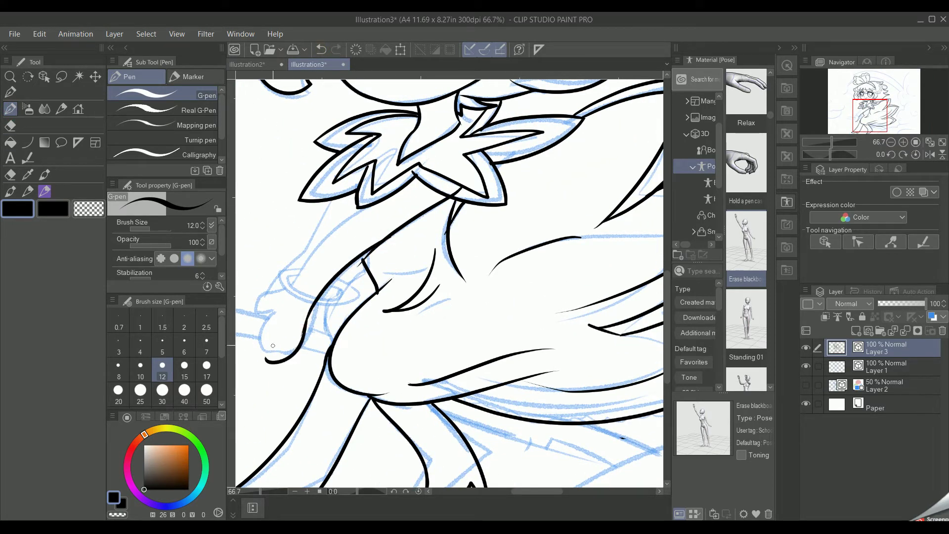
pyautogui.hotkey('ctrl', 'z')
# Ink the gripping hand at the end of the arm, redoing the finger stroke once.
pyautogui.moveTo(256, 315)
pyautogui.mouseDown()
pyautogui.moveTo(312, 248)
pyautogui.moveTo(389, 202)
pyautogui.moveTo(267, 319)
pyautogui.moveTo(301, 325)
pyautogui.moveTo(258, 345)
pyautogui.mouseUp()
pyautogui.hotkey('ctrl', 'z')
pyautogui.moveTo(267, 349); pyautogui.dragTo(304, 319)
pyautogui.press('e')
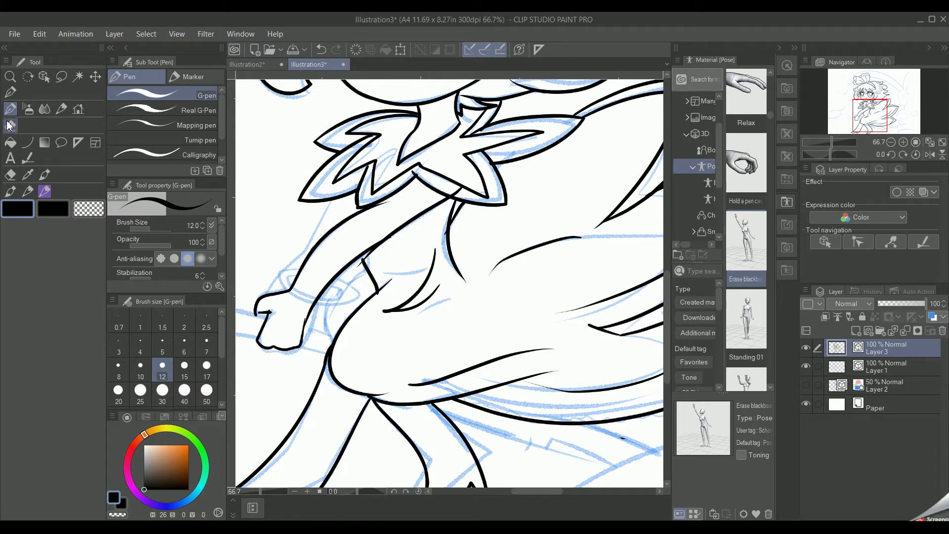
# Ink the broom handle as two long diagonal lines from the hand past the skirt to the page's lower edge.
pyautogui.press('p')
pyautogui.moveTo(363, 257); pyautogui.dragTo(362, 255)
pyautogui.moveTo(290, 349); pyautogui.dragTo(334, 361)
pyautogui.moveTo(306, 329); pyautogui.dragTo(375, 347)
pyautogui.hotkey('ctrl', 'z')
pyautogui.scroll(-1, 893, 122)
pyautogui.moveTo(325, 298)
pyautogui.mouseDown()
pyautogui.moveTo(587, 415)
pyautogui.moveTo(611, 415)
pyautogui.mouseUp()
pyautogui.click(322, 50)
pyautogui.moveTo(292, 267); pyautogui.dragTo(607, 417)
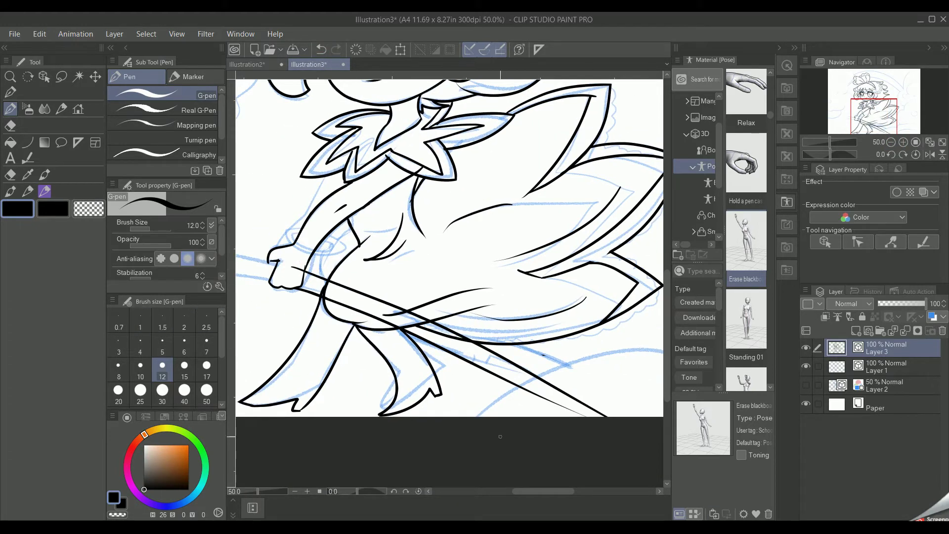
# Erase the parts of the handle lines that cross the skirt and the hand.
pyautogui.click(10, 125)
pyautogui.moveTo(348, 309)
pyautogui.mouseDown()
pyautogui.moveTo(374, 314)
pyautogui.moveTo(371, 297)
pyautogui.moveTo(459, 334)
pyautogui.mouseUp()
pyautogui.moveTo(328, 297); pyautogui.dragTo(298, 269)
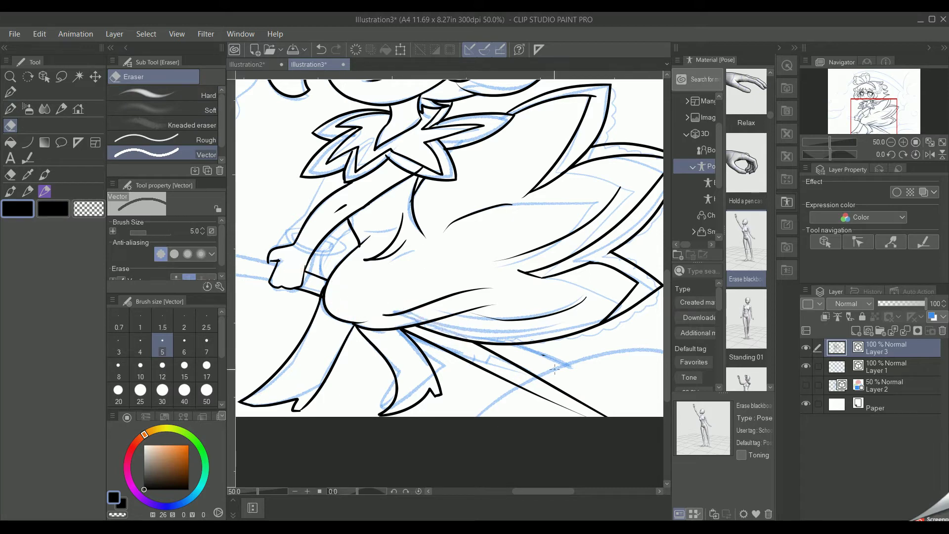
# Ink two arched cloud outlines along the lower edge of the page behind the skirt.
pyautogui.click(890, 143)
pyautogui.click(10, 92)
pyautogui.click(11, 109)
pyautogui.moveTo(487, 373); pyautogui.dragTo(601, 333)
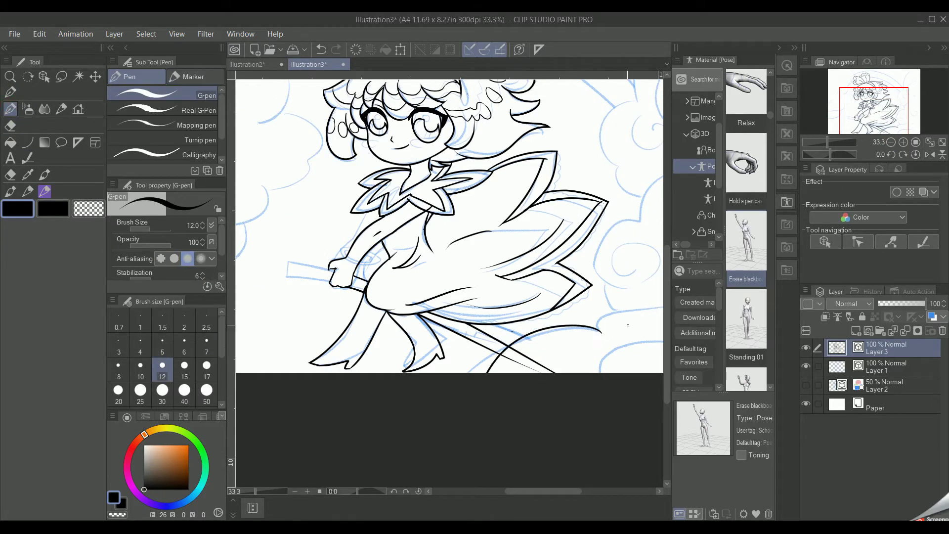
pyautogui.moveTo(580, 371); pyautogui.dragTo(635, 307)
# Ink the large billowing cloud outlines behind the character's back and undo the last strokes.
pyautogui.click(892, 142)
pyautogui.moveTo(891, 117); pyautogui.dragTo(901, 109)
pyautogui.moveTo(617, 92); pyautogui.dragTo(532, 205)
pyautogui.moveTo(617, 87); pyautogui.dragTo(601, 126)
pyautogui.moveTo(561, 173)
pyautogui.mouseDown()
pyautogui.moveTo(537, 258)
pyautogui.moveTo(560, 278)
pyautogui.mouseUp()
pyautogui.moveTo(592, 227); pyautogui.dragTo(595, 297)
pyautogui.moveTo(617, 144); pyautogui.dragTo(591, 221)
pyautogui.moveTo(610, 198); pyautogui.dragTo(617, 220)
pyautogui.moveTo(559, 278); pyautogui.dragTo(542, 361)
pyautogui.moveTo(565, 344)
pyautogui.mouseDown()
pyautogui.moveTo(622, 381)
pyautogui.moveTo(541, 382)
pyautogui.moveTo(614, 370)
pyautogui.mouseUp()
pyautogui.click(322, 49)
pyautogui.click(321, 49)
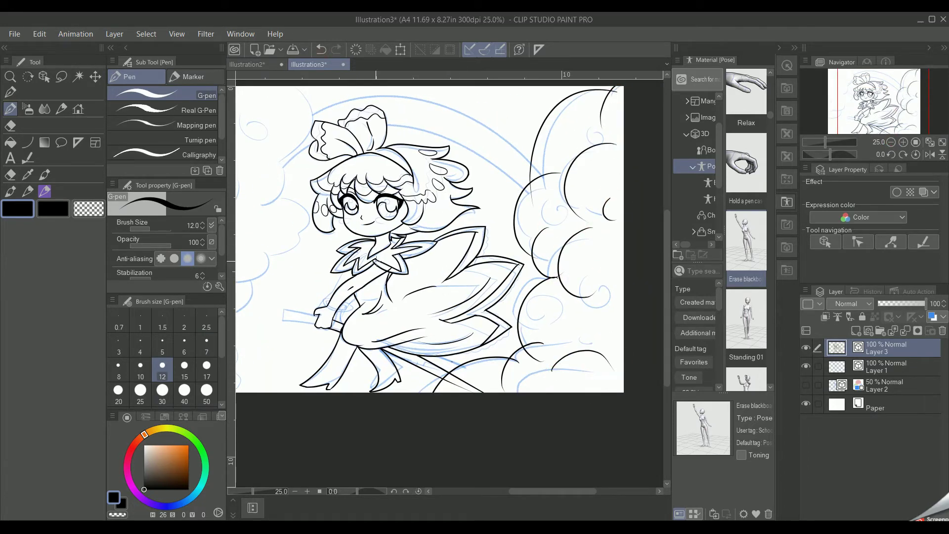
# Erase the overlapping cloud line ends and the broom handle lines that cross the cloud behind the skirt.
pyautogui.click(10, 126)
pyautogui.click(531, 195)
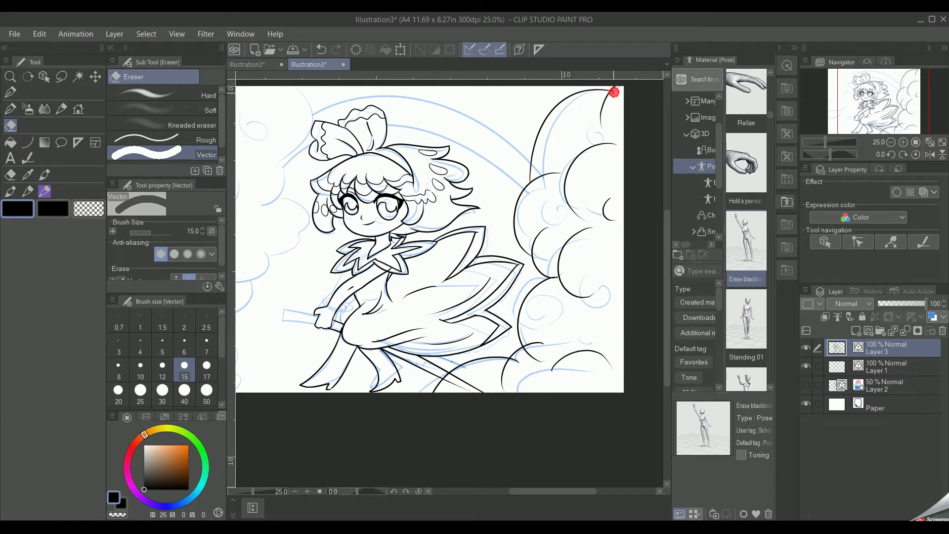
pyautogui.click(465, 384)
pyautogui.click(458, 385)
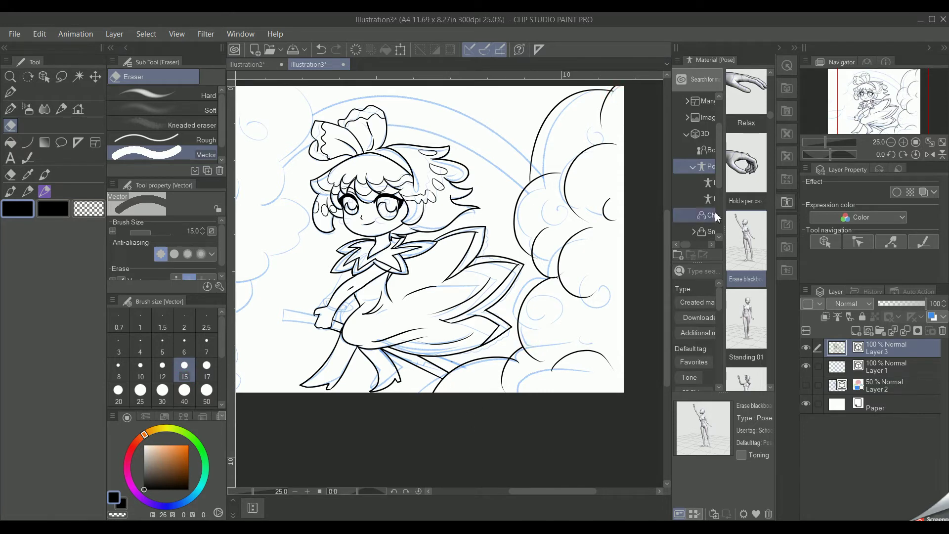
# Ink the billowing cloud outlines in front of the character, including the small curled cloud in the page's lower corner.
pyautogui.moveTo(883, 111); pyautogui.dragTo(869, 109)
pyautogui.click(10, 92)
pyautogui.click(11, 109)
pyautogui.moveTo(367, 98)
pyautogui.mouseDown()
pyautogui.moveTo(380, 128)
pyautogui.moveTo(314, 168)
pyautogui.mouseUp()
pyautogui.click(321, 49)
pyautogui.moveTo(312, 131); pyautogui.dragTo(343, 129)
pyautogui.moveTo(349, 152); pyautogui.dragTo(294, 218)
pyautogui.moveTo(345, 203); pyautogui.dragTo(327, 255)
pyautogui.moveTo(338, 254)
pyautogui.mouseDown()
pyautogui.moveTo(268, 287)
pyautogui.moveTo(259, 306)
pyautogui.mouseUp()
pyautogui.moveTo(320, 295); pyautogui.dragTo(259, 331)
pyautogui.moveTo(305, 380)
pyautogui.mouseDown()
pyautogui.moveTo(256, 370)
pyautogui.moveTo(325, 405)
pyautogui.mouseUp()
pyautogui.moveTo(299, 398); pyautogui.dragTo(267, 404)
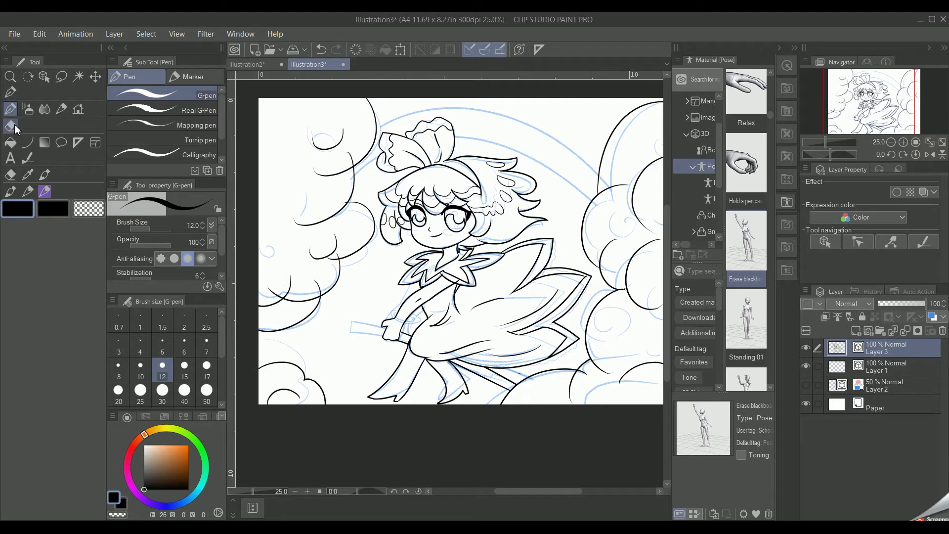
# Erase the stroke ends that overshoot inside the newly inked front cloud.
pyautogui.click(11, 126)
pyautogui.click(327, 175)
pyautogui.click(319, 287)
pyautogui.click(290, 287)
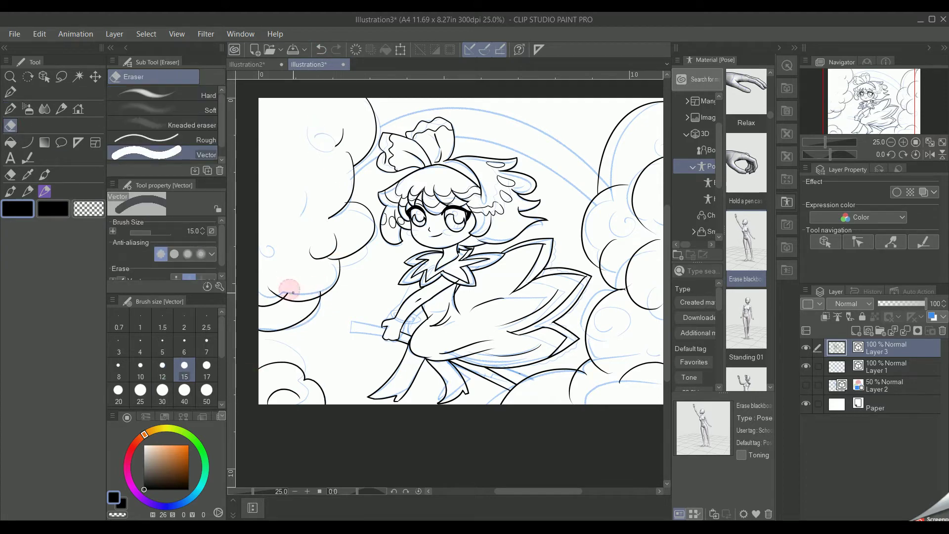
# Ink a short inner curve in the front cloud, trim it, and undo the surplus stroke.
pyautogui.click(11, 109)
pyautogui.moveTo(330, 195); pyautogui.dragTo(304, 216)
pyautogui.click(11, 126)
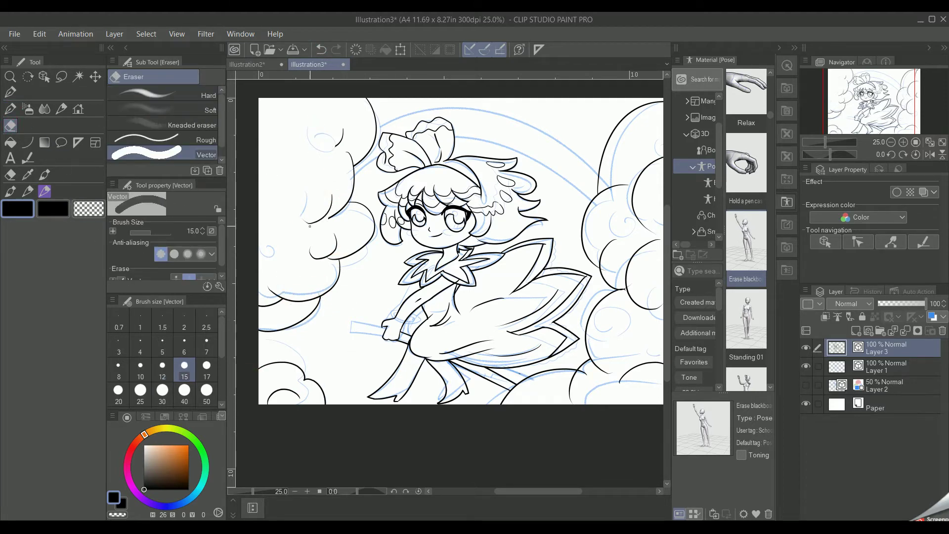
pyautogui.click(11, 109)
pyautogui.moveTo(315, 164)
pyautogui.mouseDown()
pyautogui.moveTo(280, 209)
pyautogui.moveTo(272, 204)
pyautogui.mouseUp()
pyautogui.click(322, 49)
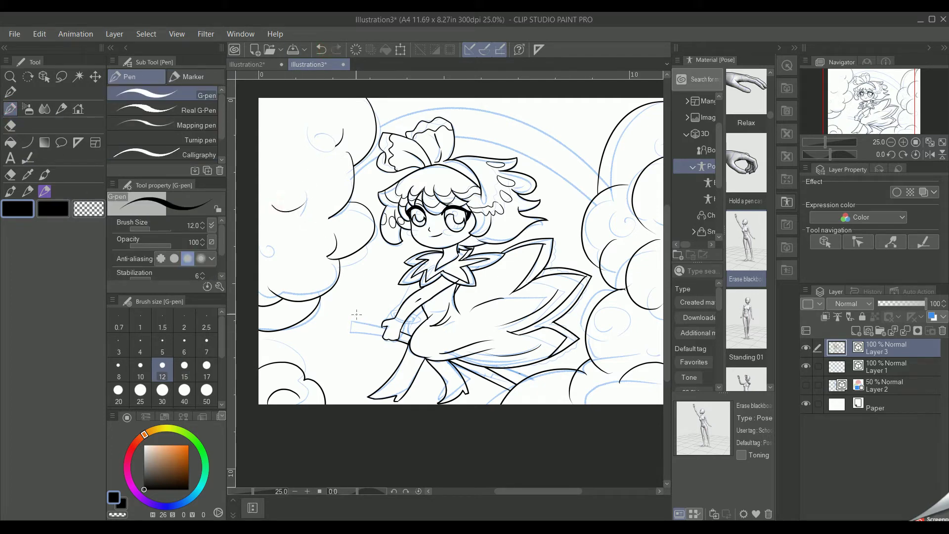
# Ink an oval bracelet around the character's wrist, undoing unsatisfactory strokes and mirroring the view to check it.
pyautogui.click(830, 143)
pyautogui.click(859, 118)
pyautogui.moveTo(423, 253)
pyautogui.mouseDown()
pyautogui.moveTo(474, 259)
pyautogui.moveTo(451, 272)
pyautogui.moveTo(456, 251)
pyautogui.moveTo(442, 248)
pyautogui.moveTo(440, 272)
pyautogui.moveTo(430, 275)
pyautogui.moveTo(459, 252)
pyautogui.moveTo(422, 270)
pyautogui.moveTo(450, 259)
pyautogui.mouseUp()
pyautogui.click(321, 49)
pyautogui.click(322, 49)
pyautogui.click(321, 49)
pyautogui.click(321, 50)
pyautogui.click(321, 50)
pyautogui.click(323, 51)
pyautogui.click(323, 50)
pyautogui.click(930, 154)
pyautogui.click(322, 50)
pyautogui.click(322, 50)
pyautogui.click(323, 50)
# Erase the overlapping line pieces around the bracelet and wrist with a size 5 vector eraser.
pyautogui.click(9, 126)
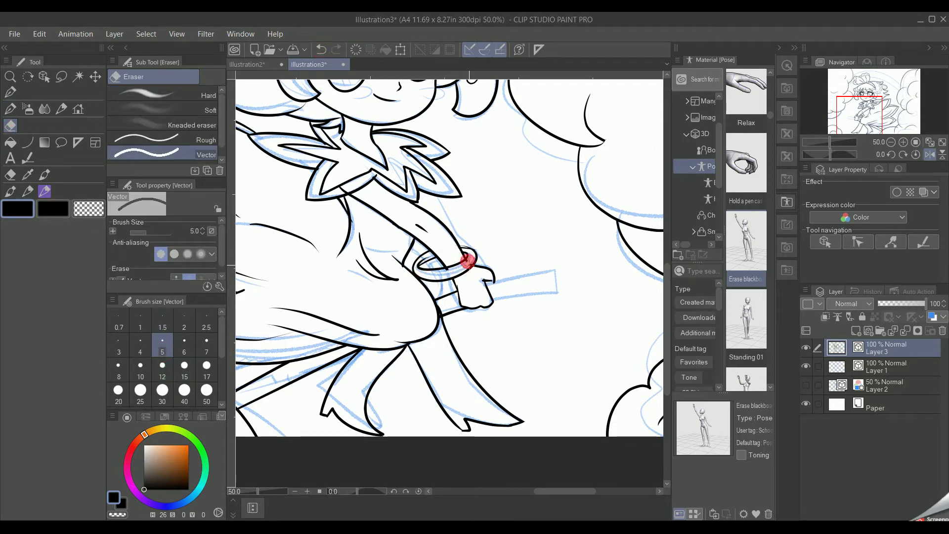
pyautogui.click(930, 154)
pyautogui.scroll(1, 597, 248)
pyautogui.moveTo(348, 254); pyautogui.dragTo(388, 210)
pyautogui.press('p')
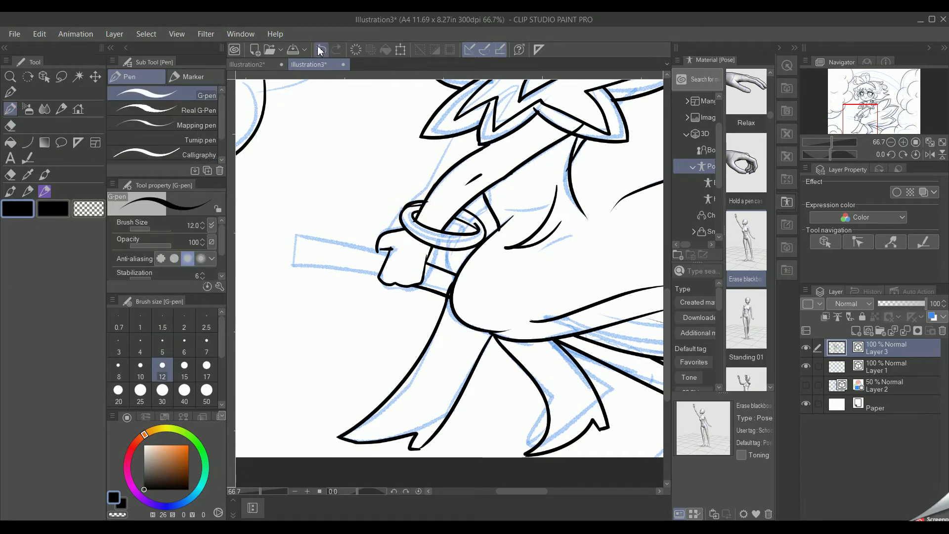
pyautogui.press('e')
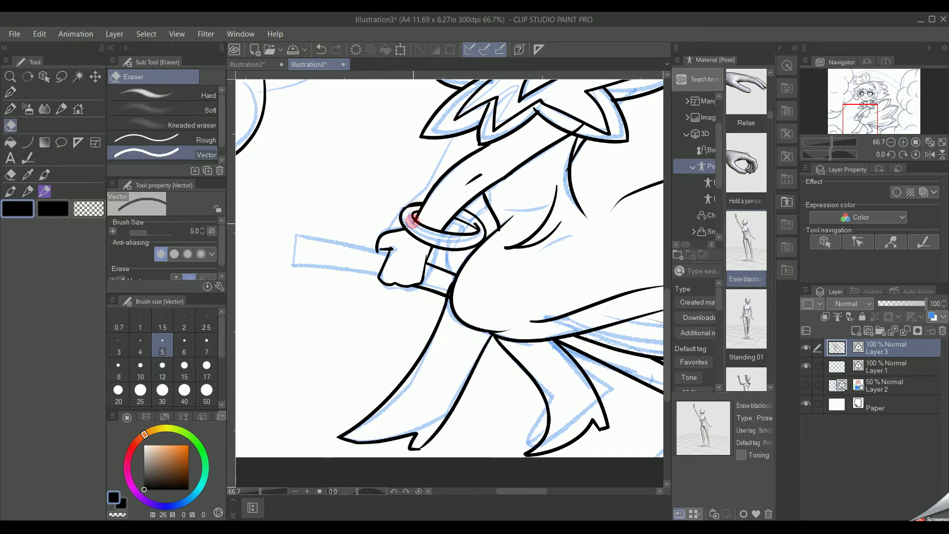
# Ink the far arm's outer line from the collar down to the hand and undo the surplus stroke.
pyautogui.press('p')
pyautogui.moveTo(453, 135); pyautogui.dragTo(382, 236)
pyautogui.hotkey('ctrl', 'z')
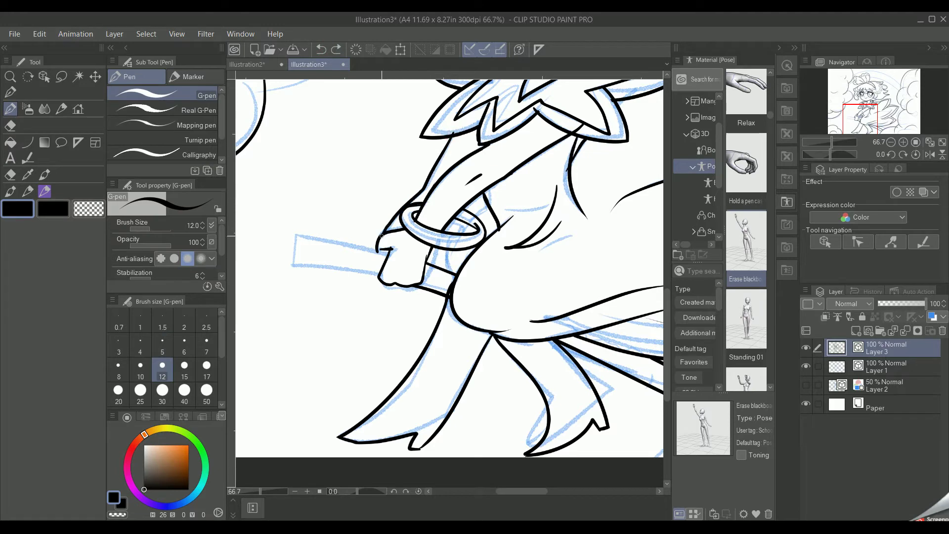
# Ink the front end of the broom handle with a rounded tip and erase the lines that cross the hand.
pyautogui.moveTo(428, 263); pyautogui.dragTo(263, 230)
pyautogui.moveTo(298, 234); pyautogui.dragTo(299, 247)
pyautogui.moveTo(295, 270); pyautogui.dragTo(422, 285)
pyautogui.click(10, 125)
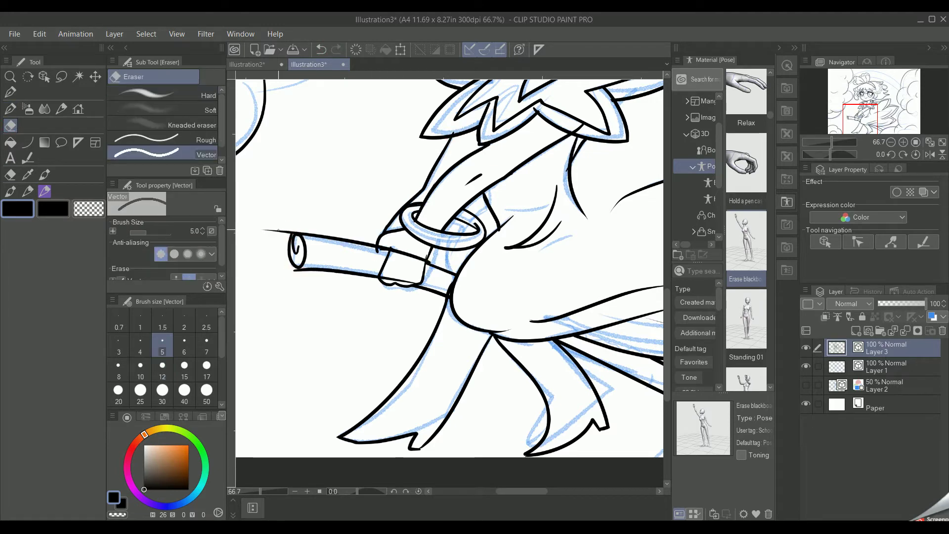
pyautogui.click(296, 271)
pyautogui.press('p')
pyautogui.moveTo(297, 269); pyautogui.dragTo(381, 278)
pyautogui.press('e')
pyautogui.click(393, 277)
pyautogui.click(413, 281)
pyautogui.click(406, 254)
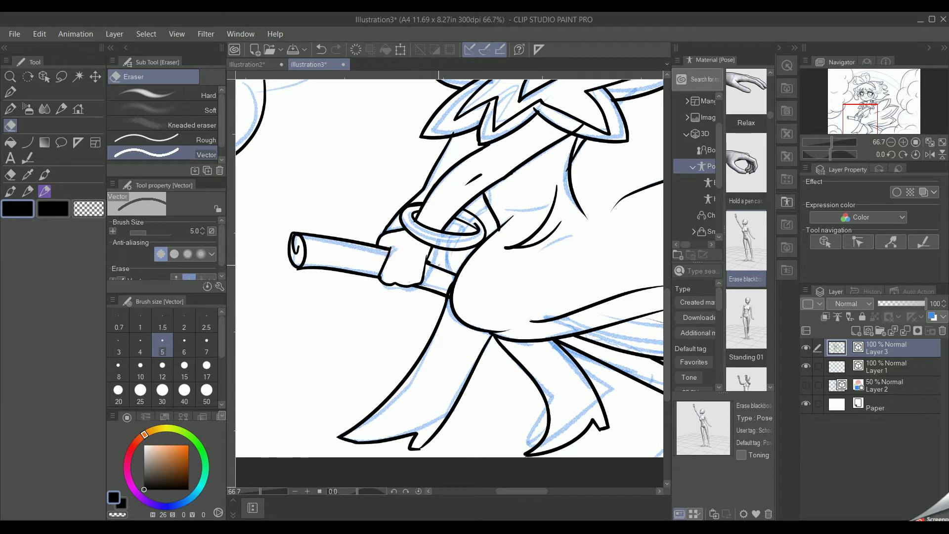
# Ink two large concentric arcs behind the character's head, spanning from cloud to cloud.
pyautogui.press('p')
pyautogui.moveTo(573, 242); pyautogui.dragTo(533, 265)
pyautogui.press('e')
pyautogui.click(931, 145)
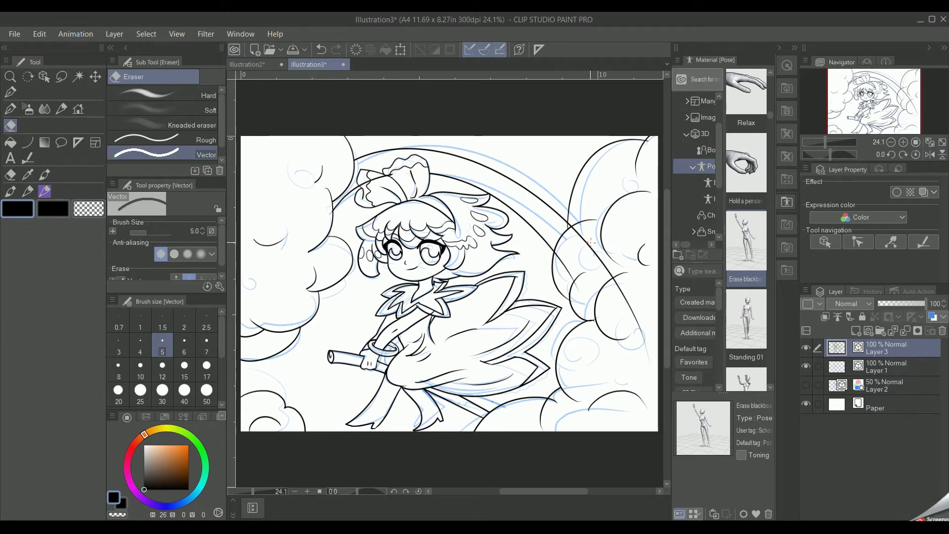
# Enlarge the vector eraser to 15 and erase the arc lines that run over the clouds.
pyautogui.press(']')
pyautogui.press(']')
pyautogui.press(']')
pyautogui.press(']')
pyautogui.press(']')
pyautogui.press(']')
pyautogui.moveTo(606, 267); pyautogui.dragTo(623, 288)
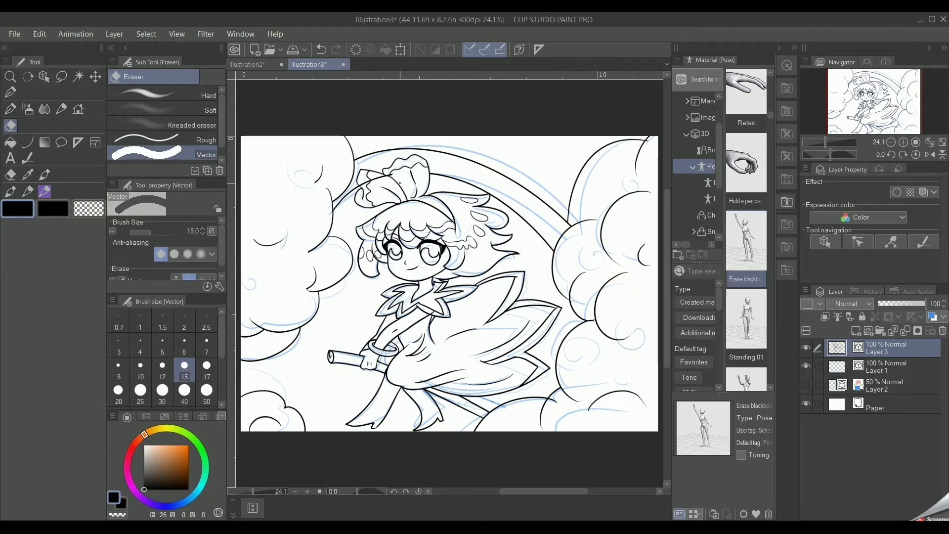
# Hide the blue sketch on Layer 1 and mirror the view to check the finished line art.
pyautogui.click(806, 367)
pyautogui.click(886, 367)
pyautogui.click(903, 143)
pyautogui.click(916, 142)
pyautogui.click(930, 155)
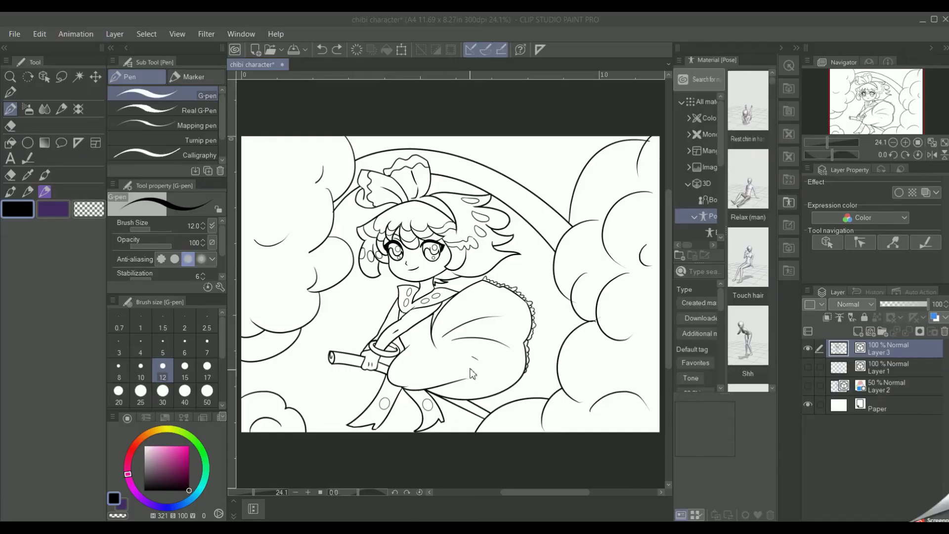
# Create two layer folders below the line art layer, named skin and hair.
pyautogui.click(892, 366)
pyautogui.click(858, 331)
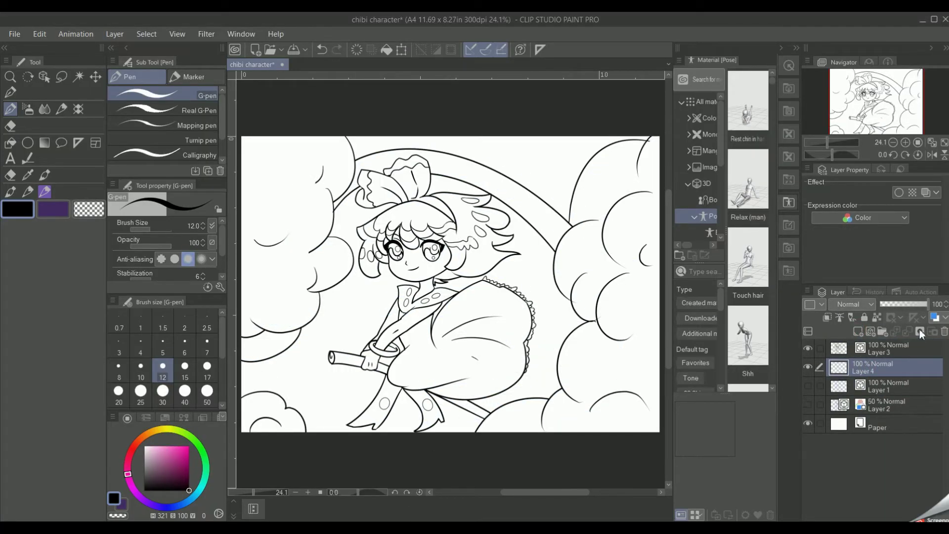
pyautogui.click(945, 332)
pyautogui.click(883, 332)
pyautogui.doubleClick(865, 372)
pyautogui.write('skin')
pyautogui.click(883, 331)
pyautogui.doubleClick(862, 370)
pyautogui.write('hair')
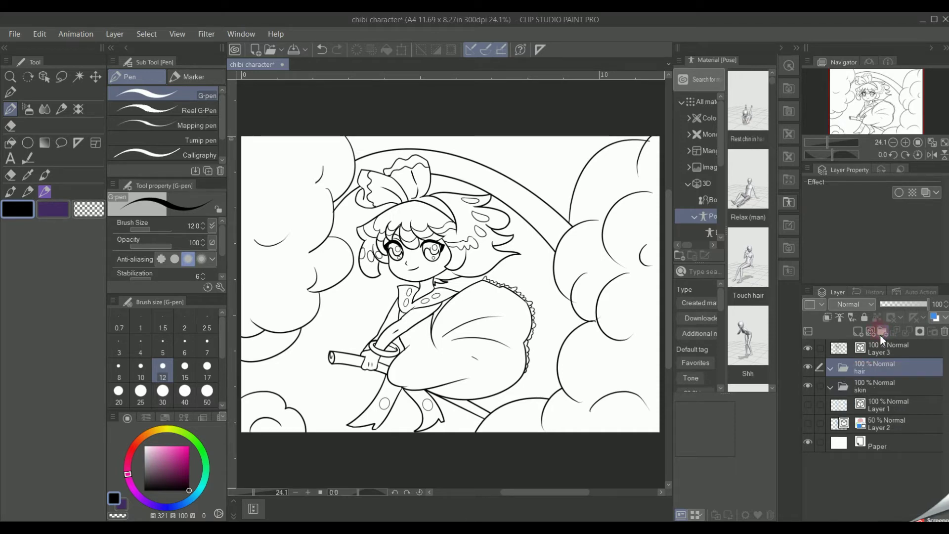
# Add three more layer folders above the hair folder, named clothes, clouds and the sky.
pyautogui.click(883, 331)
pyautogui.doubleClick(881, 370)
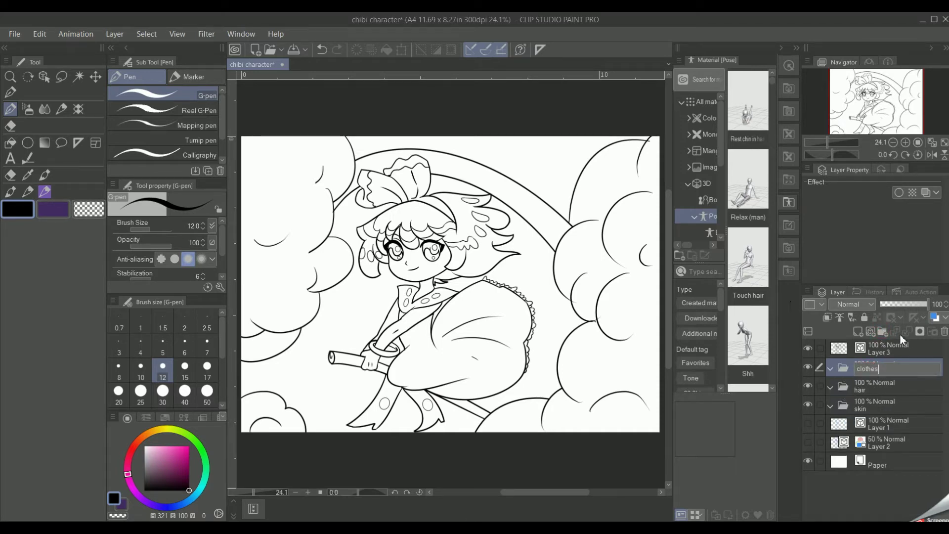
pyautogui.write('clothes')
pyautogui.click(883, 330)
pyautogui.doubleClick(871, 369)
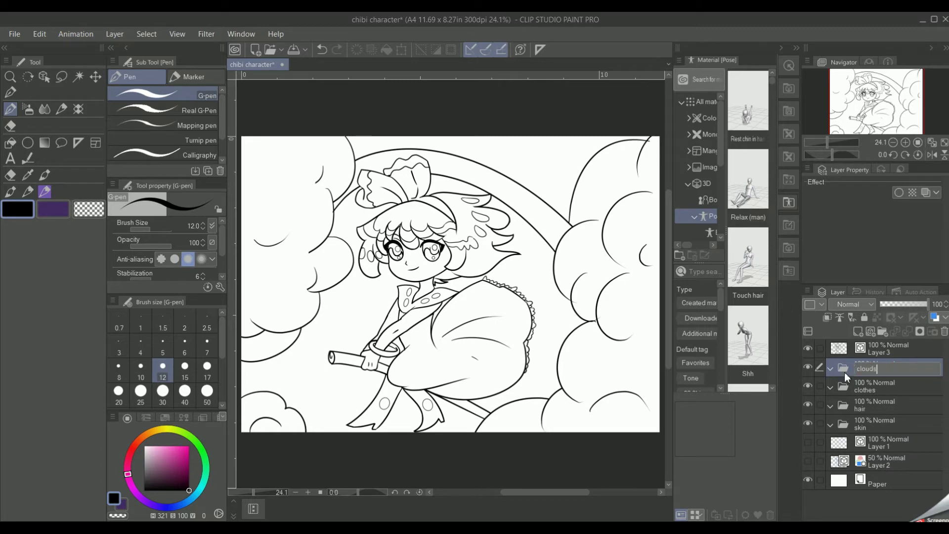
pyautogui.write('clouds')
pyautogui.click(883, 331)
pyautogui.doubleClick(906, 368)
pyautogui.write('the sky')
pyautogui.press('Return')
# Add a layer in the skin folder and fill the face, neck, arms and hands with pale peach.
pyautogui.click(853, 442)
pyautogui.hotkey('ctrl', 'shift', 'n')
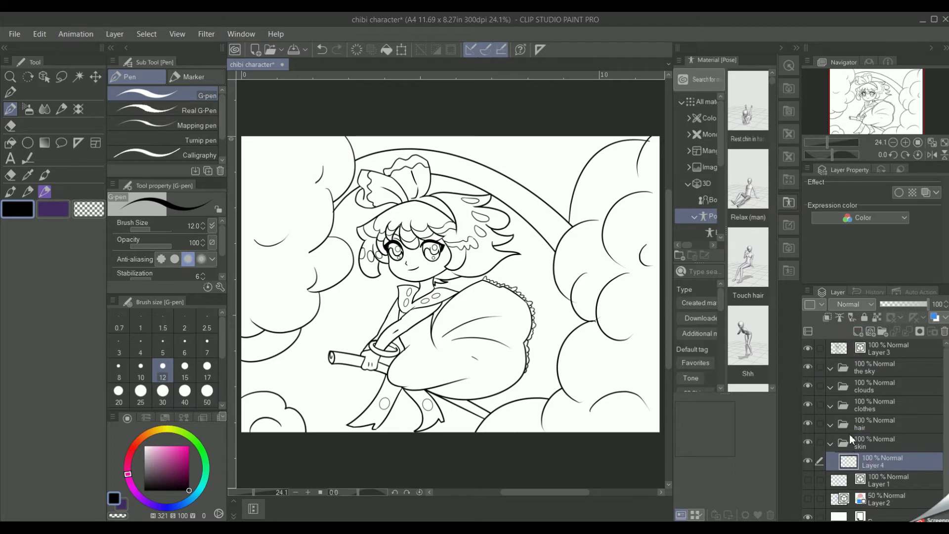
pyautogui.click(906, 143)
pyautogui.moveTo(881, 105); pyautogui.dragTo(869, 100)
pyautogui.click(906, 143)
pyautogui.click(10, 126)
pyautogui.click(11, 143)
pyautogui.click(146, 435)
pyautogui.click(149, 446)
pyautogui.click(459, 256)
pyautogui.click(420, 342)
pyautogui.click(395, 392)
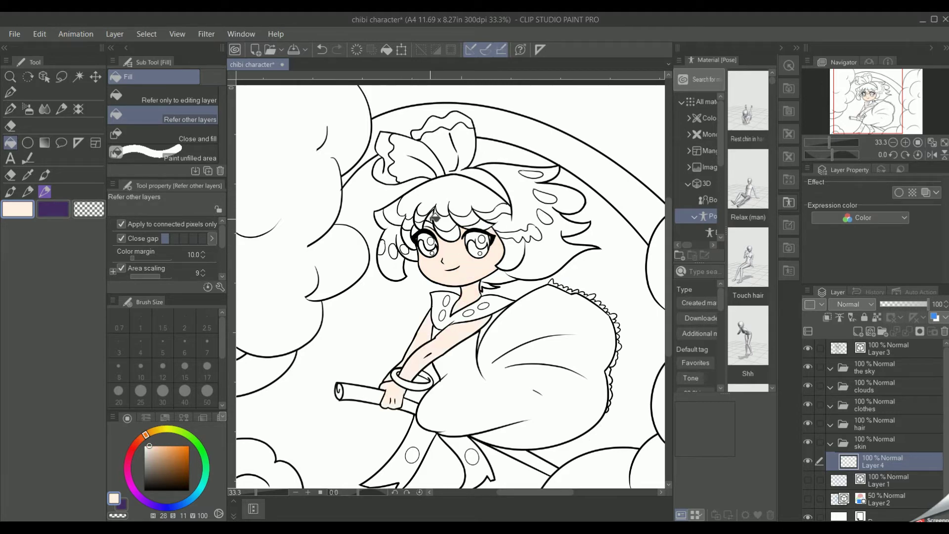
# Collapse the skin folder, add a new layer inside the hair folder and choose a muted plum colour.
pyautogui.click(894, 143)
pyautogui.click(832, 443)
pyautogui.click(833, 425)
pyautogui.click(859, 332)
pyautogui.click(128, 477)
pyautogui.click(165, 469)
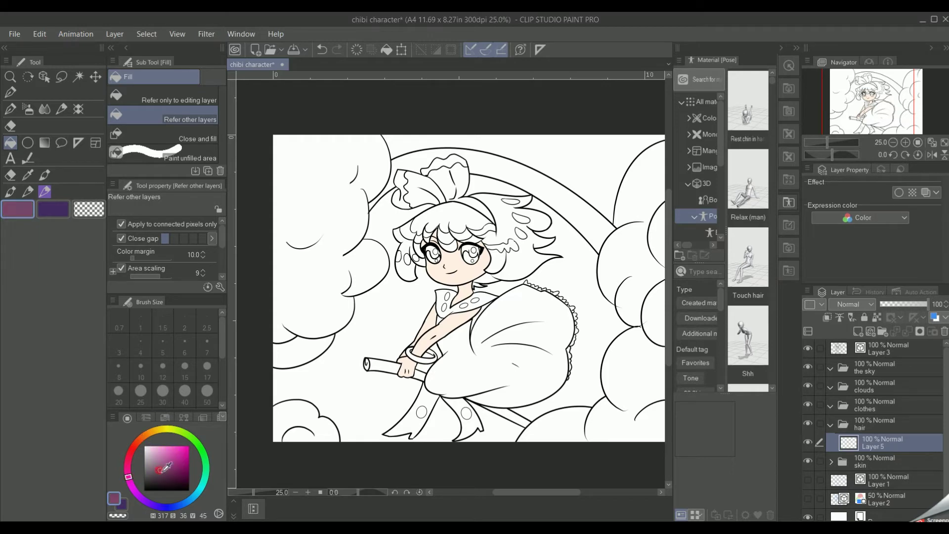
# Fill all sections of the hair with plum, leaving the highlight shapes unfilled.
pyautogui.click(464, 217)
pyautogui.click(505, 263)
pyautogui.click(480, 285)
pyautogui.click(431, 236)
pyautogui.click(408, 247)
pyautogui.click(419, 262)
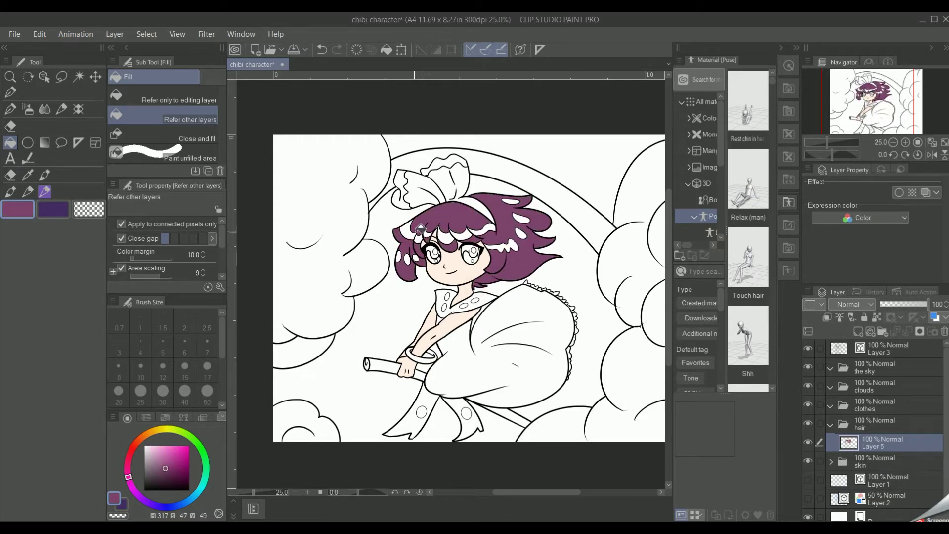
pyautogui.click(905, 143)
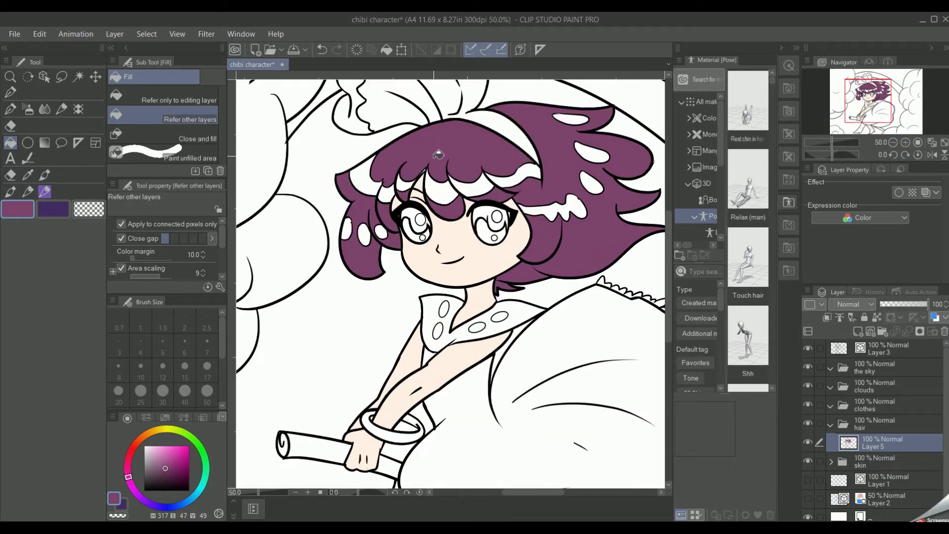
pyautogui.click(893, 143)
# Collapse the hair folder and add a new layer inside the clothes folder.
pyautogui.click(831, 424)
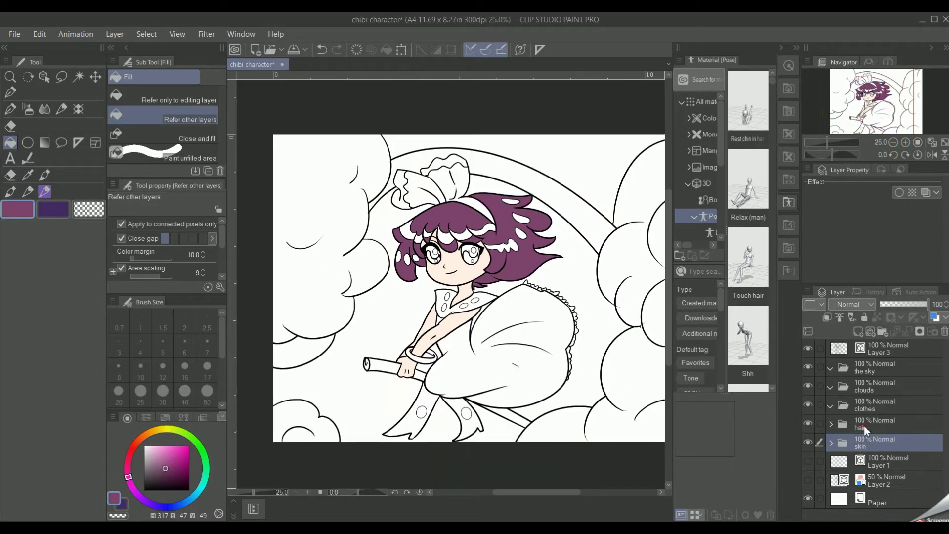
pyautogui.click(875, 406)
pyautogui.click(858, 332)
pyautogui.click(154, 505)
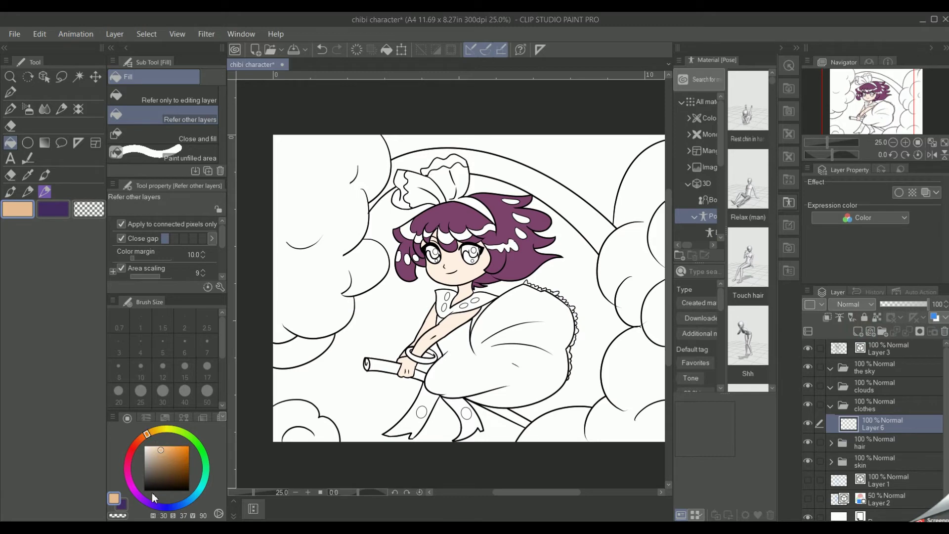
pyautogui.click(160, 445)
pyautogui.click(519, 323)
pyautogui.hotkey('ctrl', 'z')
pyautogui.click(205, 461)
pyautogui.click(152, 453)
pyautogui.click(526, 321)
pyautogui.hotkey('ctrl', 'z')
# Fill the skirt with a soft green of about hue 116, saturation 18 and value 88.
pyautogui.click(199, 446)
pyautogui.click(153, 451)
pyautogui.click(510, 313)
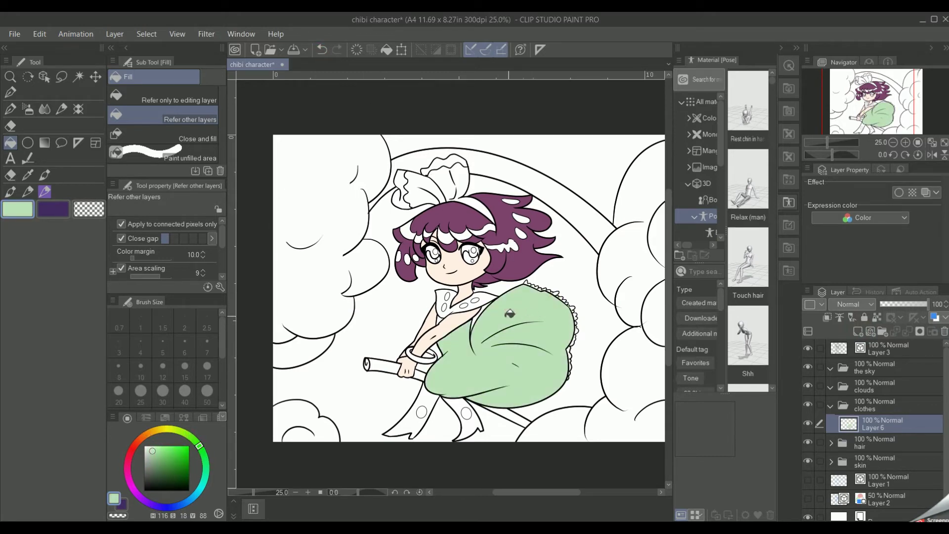
# Fill the collar, bracelet and boots with pale yellow of about hue 59, saturation 18 and value 88.
pyautogui.click(166, 430)
pyautogui.click(487, 299)
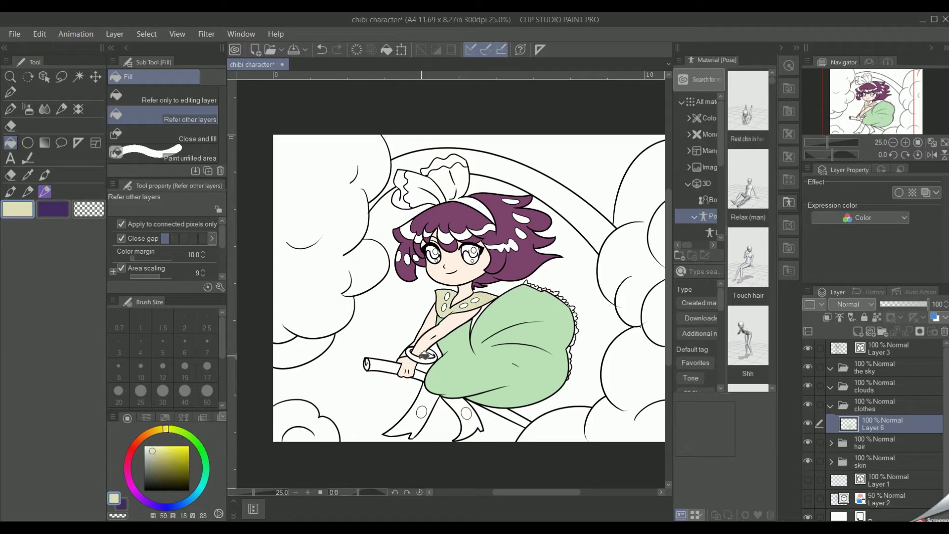
pyautogui.click(411, 411)
pyautogui.click(458, 420)
# Fill the bow and headband with the skirt's green and the bow's frilled edges with the collar's yellow.
pyautogui.keyDown('alt'); pyautogui.click(526, 308); pyautogui.keyUp('alt')
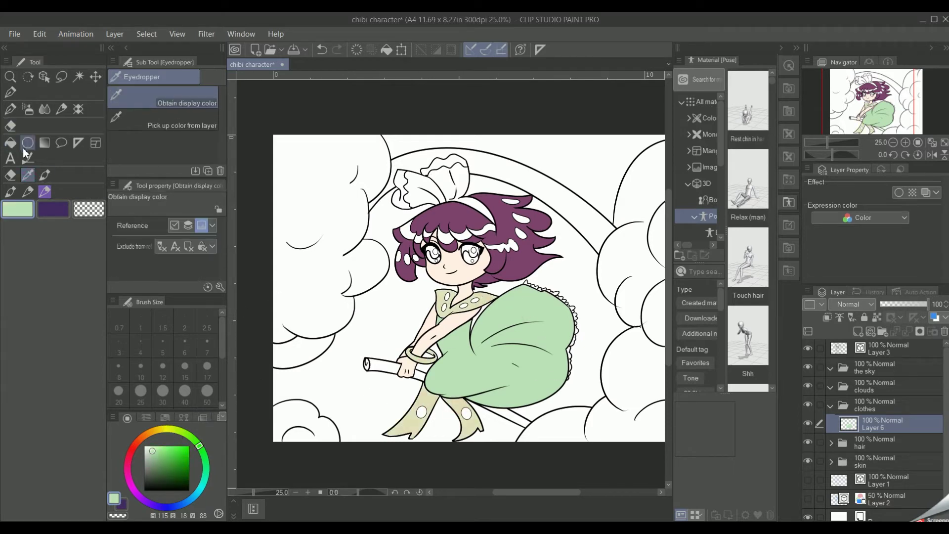
pyautogui.click(428, 191)
pyautogui.press('alt')
pyautogui.keyDown('alt'); pyautogui.click(487, 296); pyautogui.keyUp('alt')
pyautogui.click(404, 177)
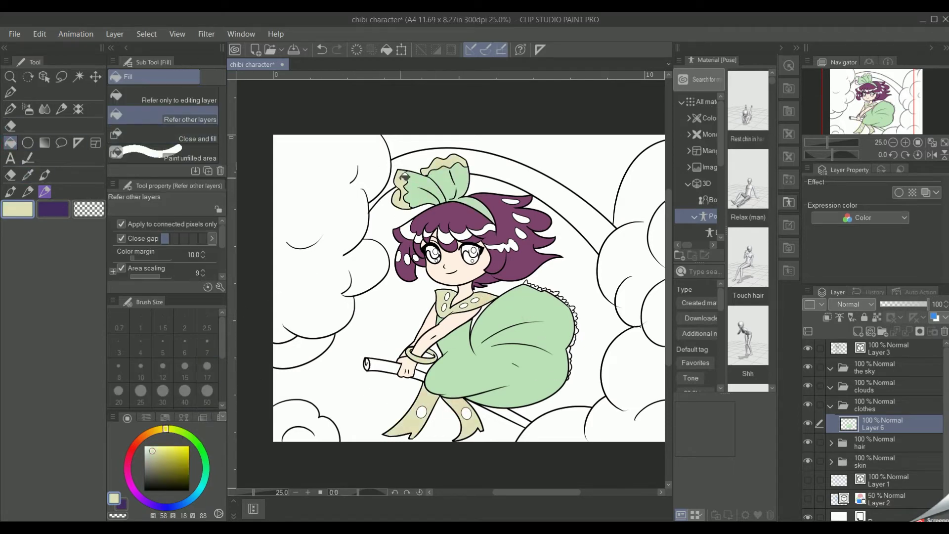
# Fill every visible section of the broomstick and its cut end with brown.
pyautogui.click(143, 437)
pyautogui.click(172, 466)
pyautogui.click(390, 367)
pyautogui.click(367, 365)
pyautogui.click(419, 375)
pyautogui.click(504, 416)
# Fill the oval dots on the collar and boots with the purple sampled from the hair.
pyautogui.moveTo(161, 455)
pyautogui.mouseDown()
pyautogui.moveTo(153, 447)
pyautogui.moveTo(168, 465)
pyautogui.mouseUp()
pyautogui.keyDown('alt'); pyautogui.click(496, 369); pyautogui.keyUp('alt')
pyautogui.click(28, 175)
pyautogui.click(455, 217)
pyautogui.click(10, 143)
pyautogui.click(476, 300)
pyautogui.click(464, 306)
pyautogui.click(445, 307)
pyautogui.click(447, 297)
pyautogui.click(465, 413)
pyautogui.click(421, 412)
# Fill the lace frill along the skirt's edge with pale pink of hue 317, saturation 18 and value 99.
pyautogui.click(152, 446)
pyautogui.scroll(2, 544, 302)
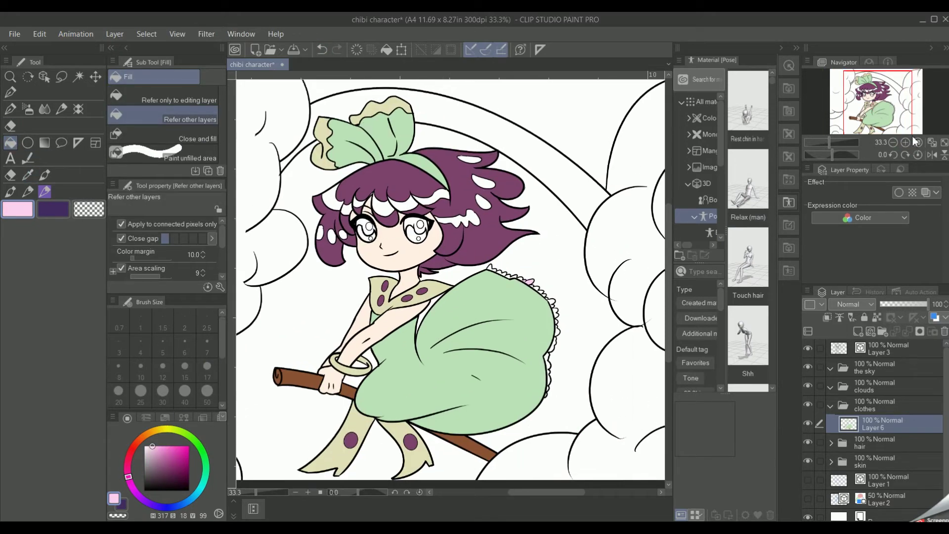
pyautogui.click(580, 289)
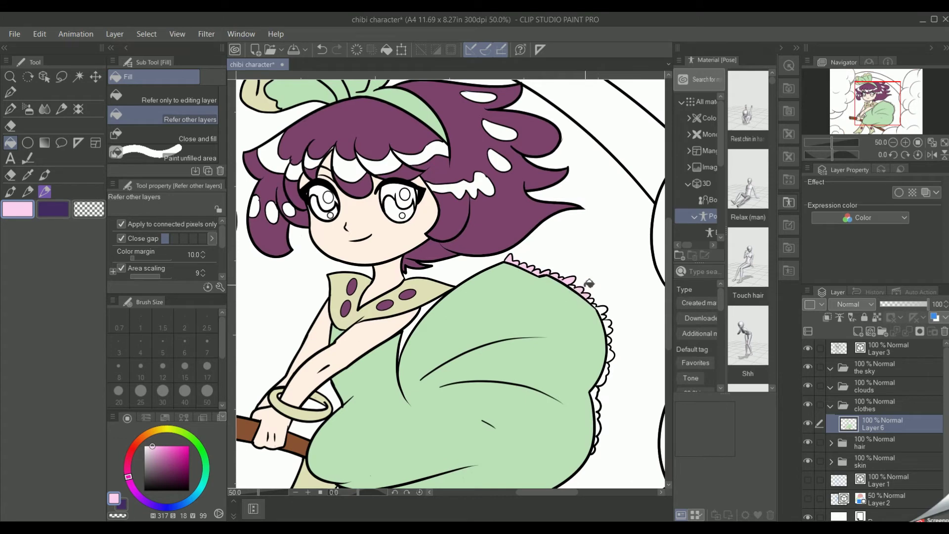
pyautogui.moveTo(608, 308)
pyautogui.mouseDown()
pyautogui.moveTo(592, 301)
pyautogui.moveTo(613, 352)
pyautogui.moveTo(601, 441)
pyautogui.mouseUp()
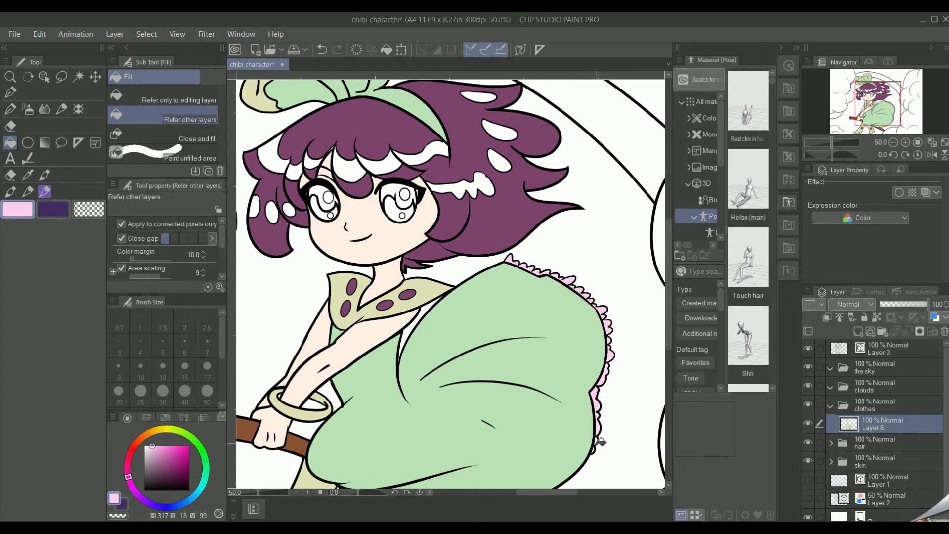
# Recolour the bow, headband and skirt with the frill's pale pink.
pyautogui.click(893, 142)
pyautogui.moveTo(438, 198); pyautogui.dragTo(406, 213)
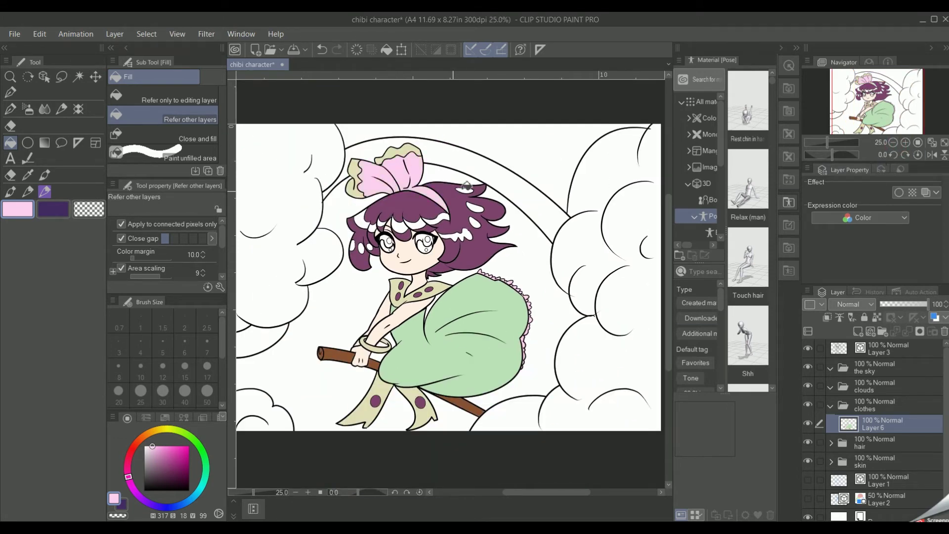
pyautogui.click(470, 302)
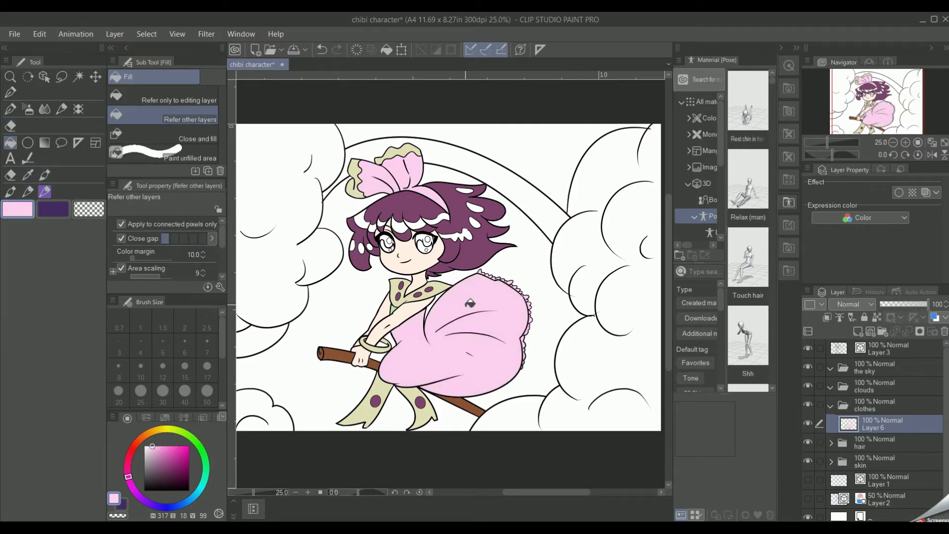
# Refill the bow's edges, collar, bracelet and boots with a brighter pale yellow of hue 60 and saturation 18, and collapse the clothes folder.
pyautogui.click(167, 429)
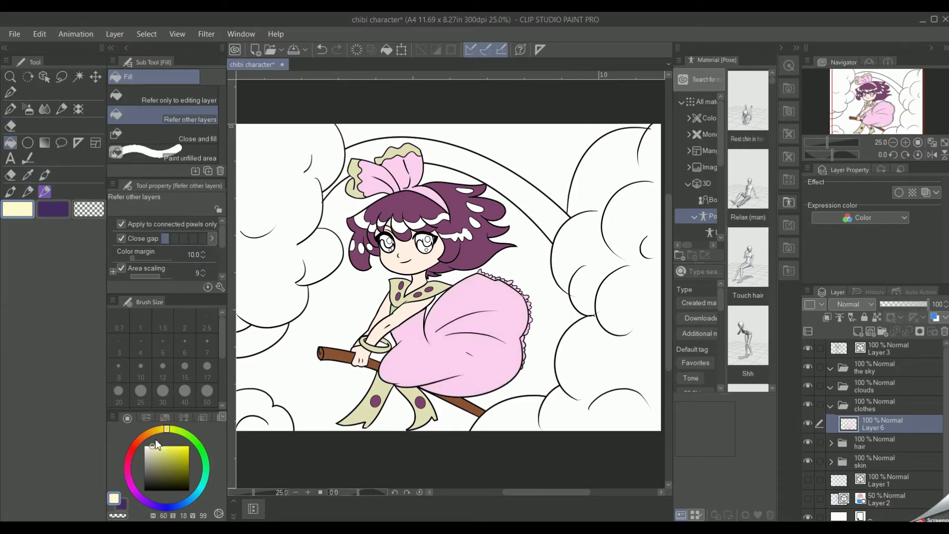
pyautogui.moveTo(401, 153)
pyautogui.mouseDown()
pyautogui.moveTo(432, 289)
pyautogui.moveTo(386, 387)
pyautogui.moveTo(375, 443)
pyautogui.mouseUp()
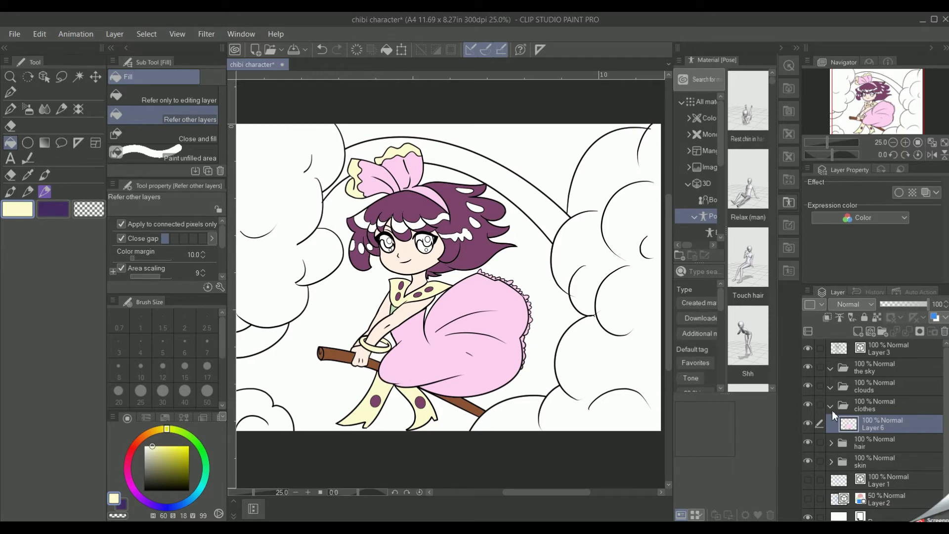
pyautogui.click(831, 407)
# Create a folder named eyes directly above the skin folder and add a new layer inside it.
pyautogui.click(863, 444)
pyautogui.click(883, 332)
pyautogui.doubleClick(862, 446)
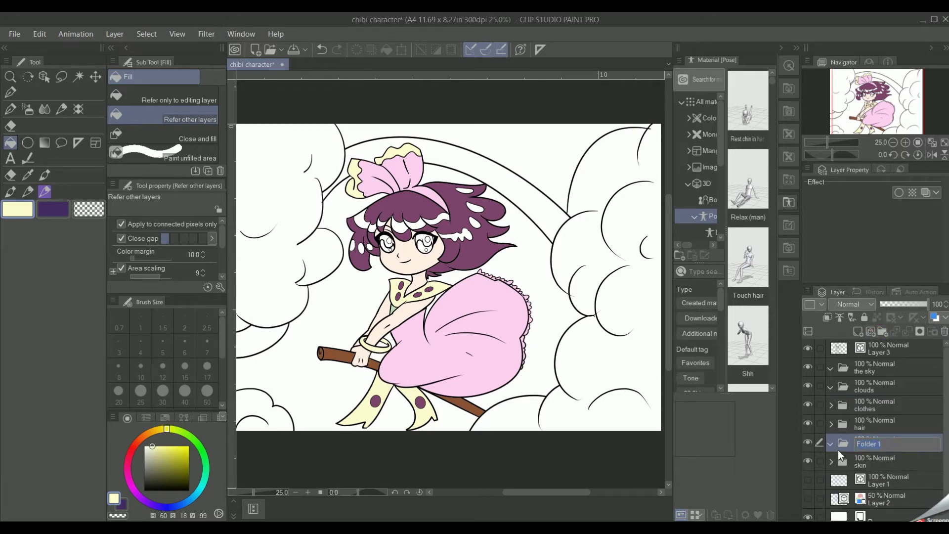
pyautogui.click(858, 332)
# Try filling the eyes with blue tones and undo the fills.
pyautogui.scroll(1, 443, 245)
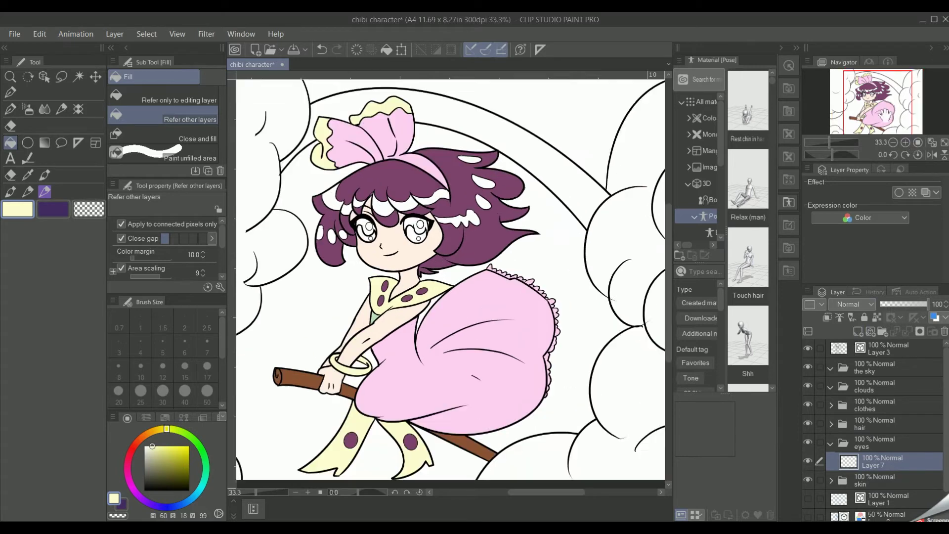
pyautogui.click(195, 442)
pyautogui.click(198, 491)
pyautogui.click(164, 447)
pyautogui.click(167, 507)
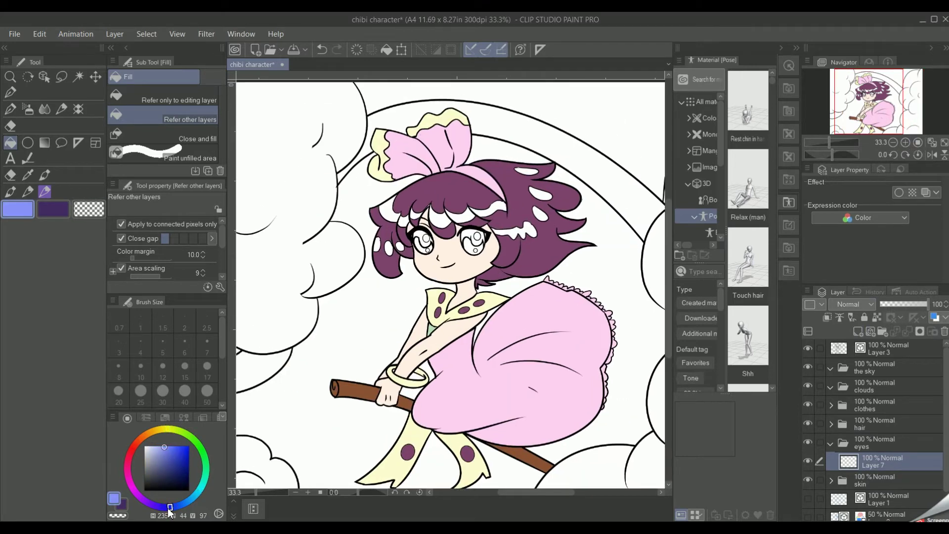
pyautogui.click(473, 243)
pyautogui.click(169, 479)
pyautogui.click(419, 239)
pyautogui.click(322, 50)
pyautogui.click(322, 49)
pyautogui.click(322, 49)
# Fill the upper irises and pupils of both eyes with dark green of hue 106, saturation 54 and value 24.
pyautogui.click(195, 441)
pyautogui.click(421, 242)
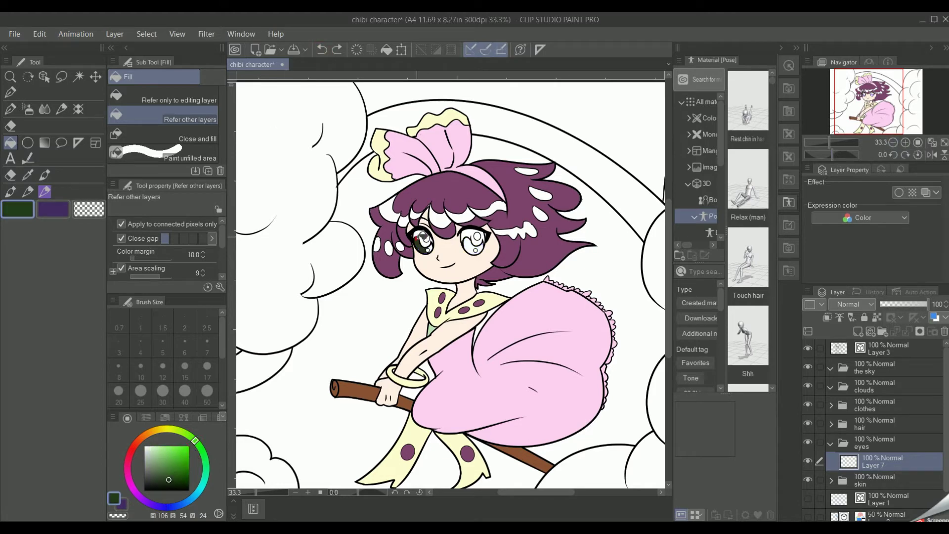
pyautogui.click(474, 240)
# Fill the lower irises of both eyes with light green of hue 96, saturation 28 and value 98.
pyautogui.scroll(2, 436, 297)
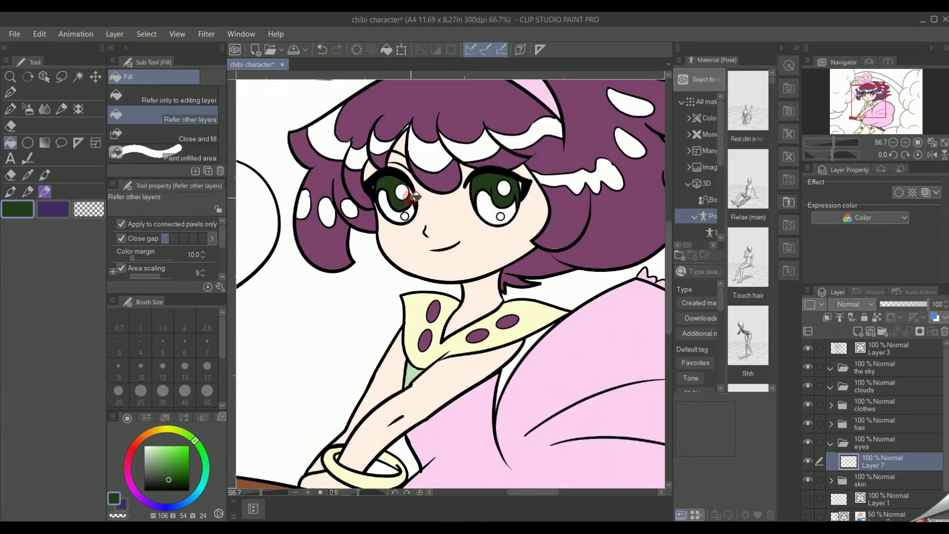
pyautogui.click(158, 448)
pyautogui.click(398, 216)
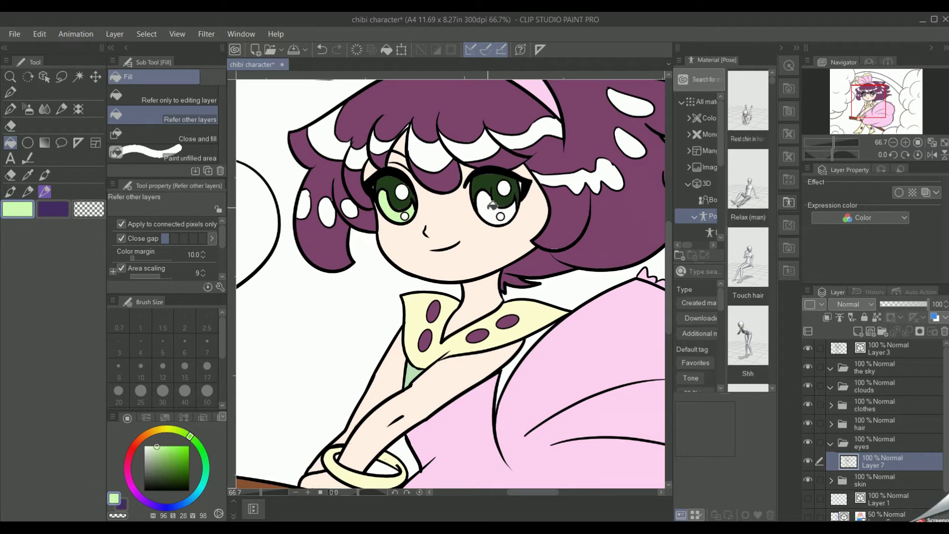
pyautogui.click(492, 213)
# Paint the leftover unfilled gaps in the upper iris with the sampled dark green, using the Paint unfilled area fill.
pyautogui.click(28, 175)
pyautogui.click(390, 186)
pyautogui.click(11, 143)
pyautogui.click(168, 154)
pyautogui.moveTo(384, 180); pyautogui.dragTo(391, 177)
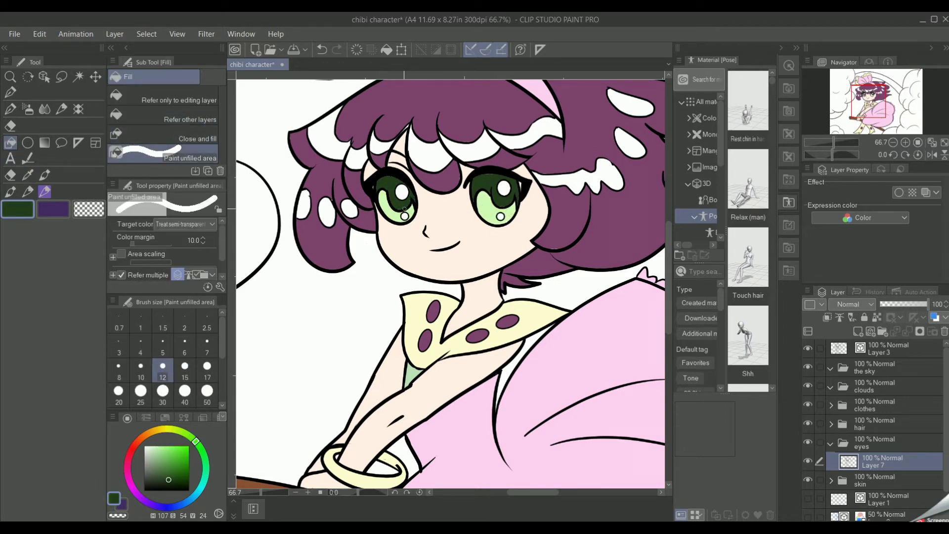
# Collapse the eyes folder and add a new layer inside the clouds folder.
pyautogui.click(893, 144)
pyautogui.click(892, 143)
pyautogui.click(893, 144)
pyautogui.click(831, 443)
pyautogui.click(876, 386)
pyautogui.click(858, 331)
# Fill all the clouds on both sides of the picture with light grey, using the Refer other layers fill.
pyautogui.click(145, 453)
pyautogui.click(163, 116)
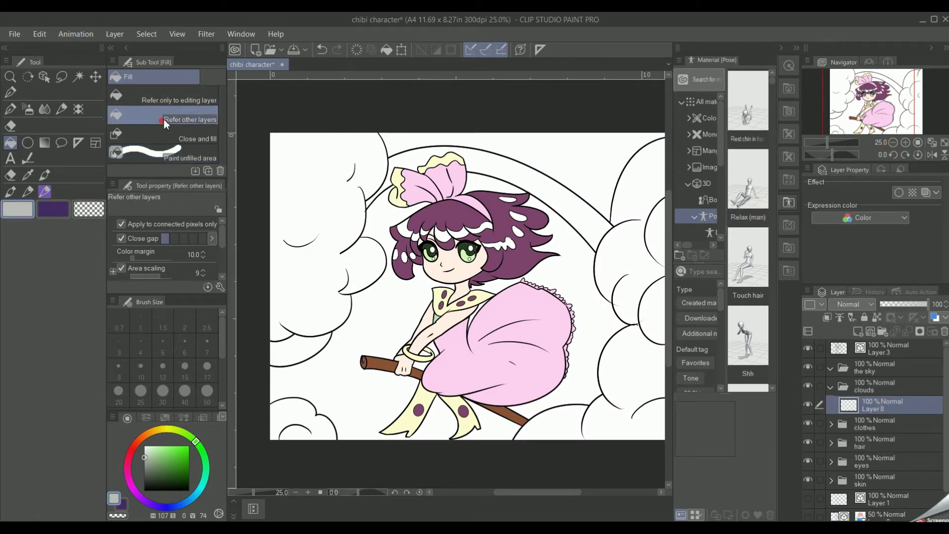
pyautogui.click(316, 257)
pyautogui.click(296, 416)
pyautogui.click(601, 414)
pyautogui.click(551, 424)
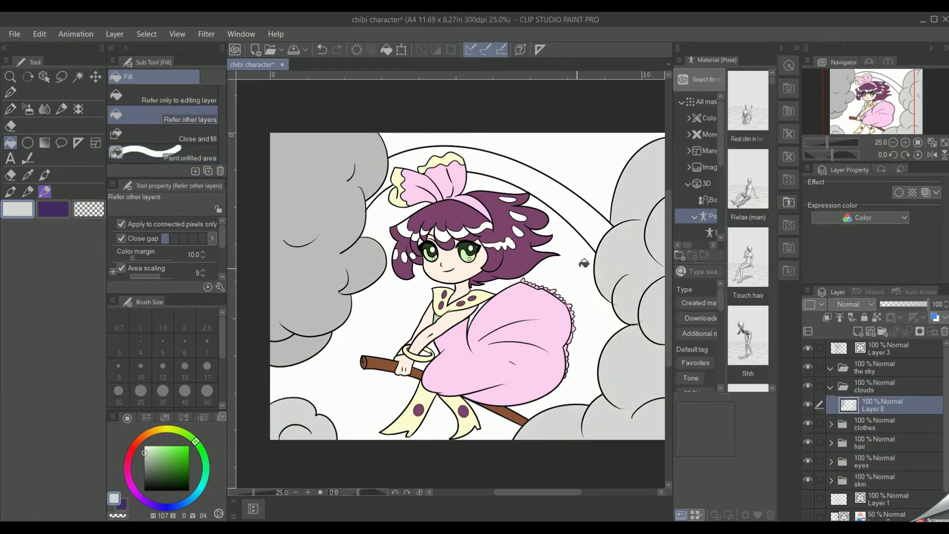
# Collapse the clouds folder and add a new layer inside the sky folder.
pyautogui.click(830, 388)
pyautogui.click(846, 370)
pyautogui.click(858, 332)
# Fill the sky areas with very pale blue of hue 244, saturation 8 and value 100.
pyautogui.click(163, 507)
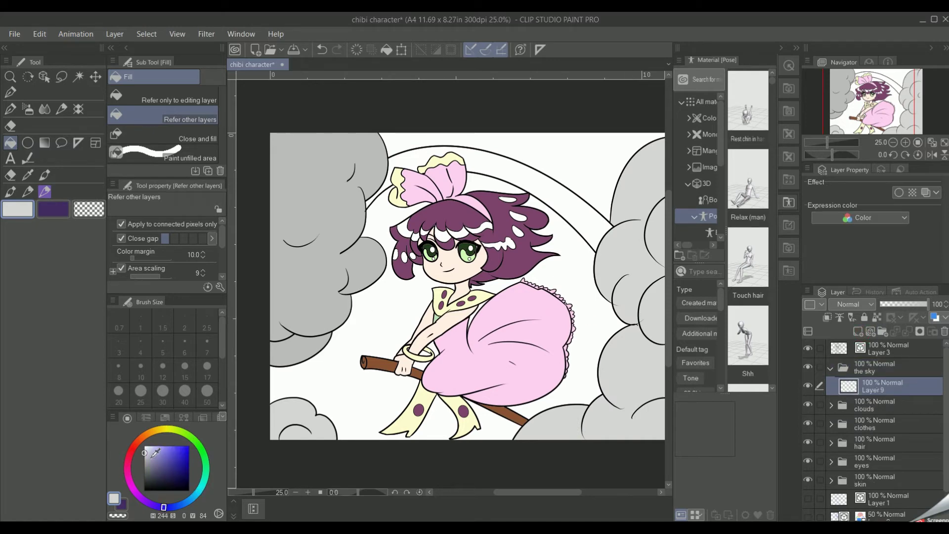
pyautogui.click(148, 446)
pyautogui.click(429, 140)
pyautogui.click(385, 215)
pyautogui.click(569, 276)
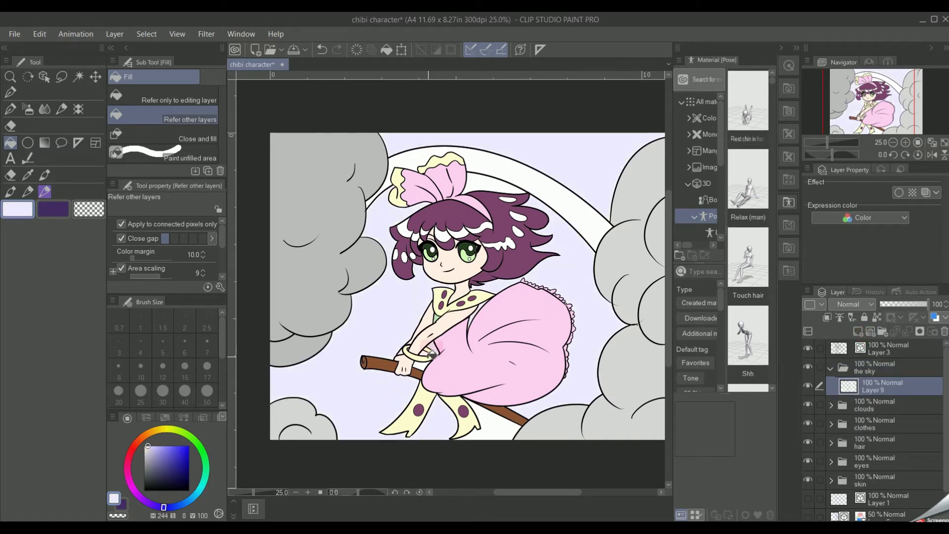
# Refill the sky around the character and outside the arc with pale blue of hue 238, saturation 14 and value 100.
pyautogui.click(151, 446)
pyautogui.click(168, 507)
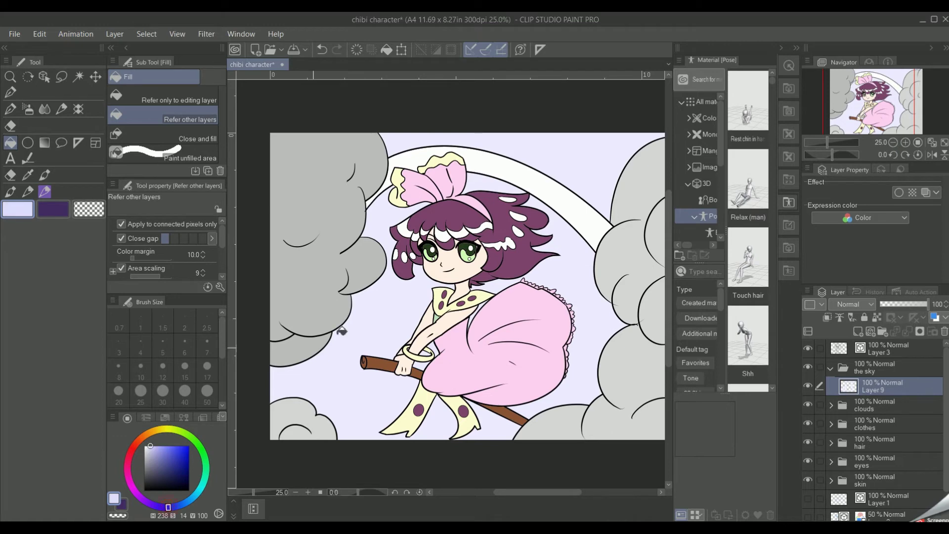
pyautogui.click(346, 391)
pyautogui.click(570, 288)
pyautogui.click(494, 182)
pyautogui.click(477, 141)
pyautogui.click(495, 430)
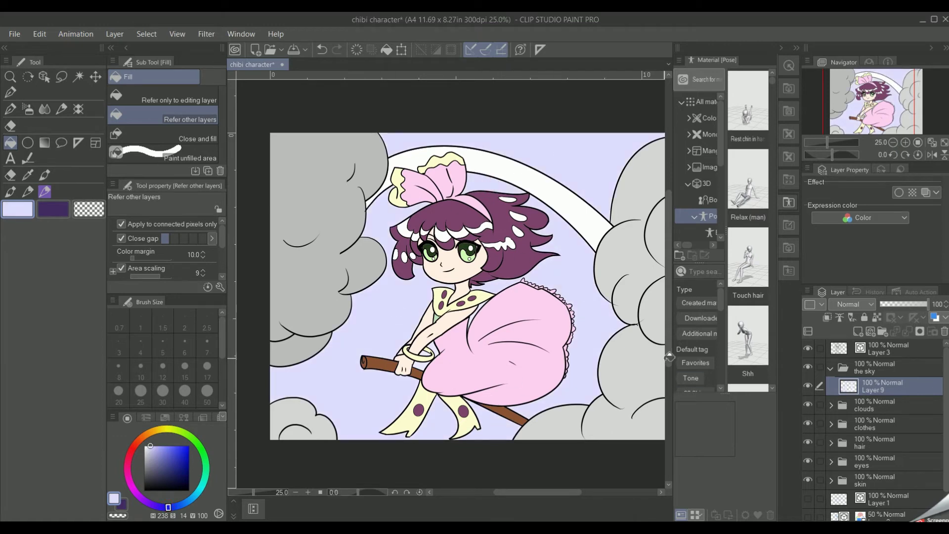
# Collapse the sky folder, open the skin folder and add a new layer clipped to its colour layer.
pyautogui.click(835, 370)
pyautogui.click(876, 461)
pyautogui.click(831, 462)
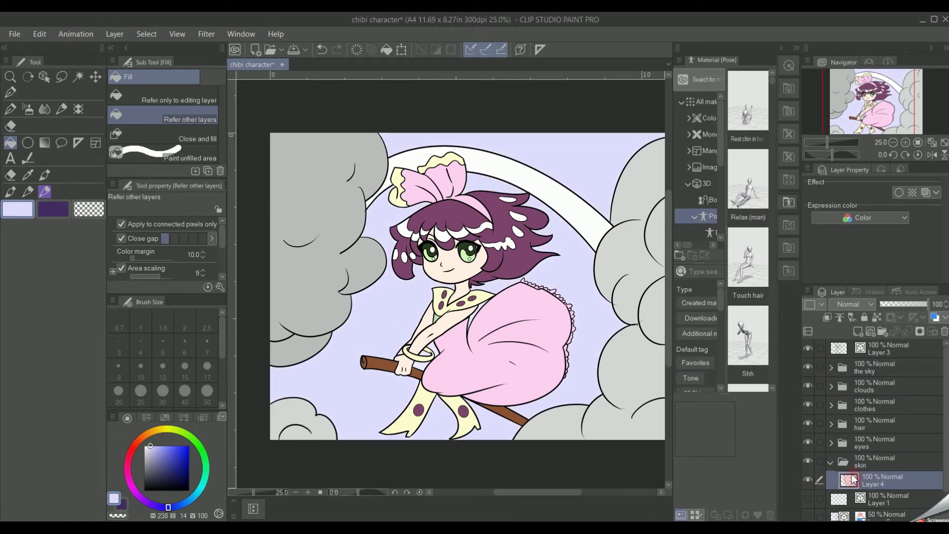
pyautogui.click(827, 318)
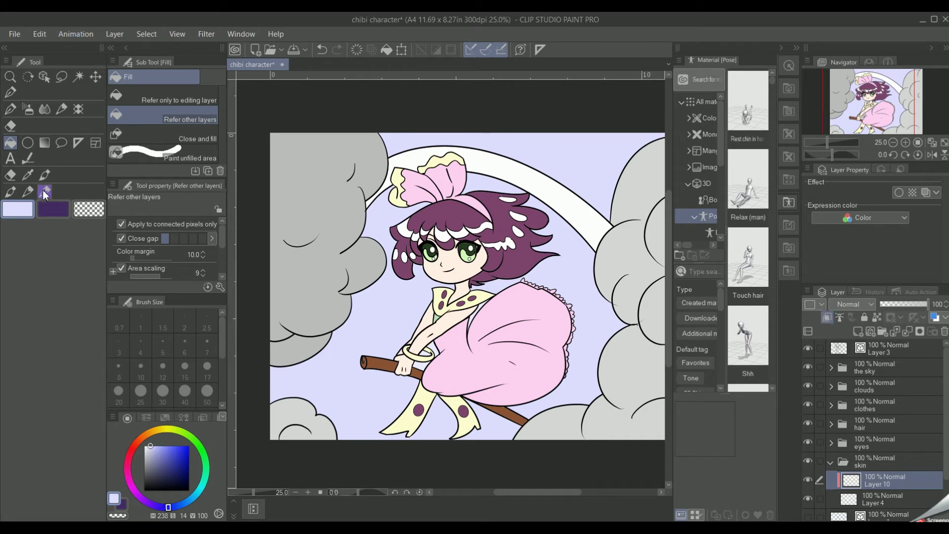
# Shade the face edges, under the fringe and the neck in brown (hue 28, saturation 75, value 39) with Transparent watercolor at 60% layer opacity.
pyautogui.click(27, 175)
pyautogui.click(445, 275)
pyautogui.moveTo(166, 465); pyautogui.dragTo(178, 473)
pyautogui.press('b')
pyautogui.hotkey('ctrl', '+')
pyautogui.moveTo(903, 303); pyautogui.dragTo(904, 306)
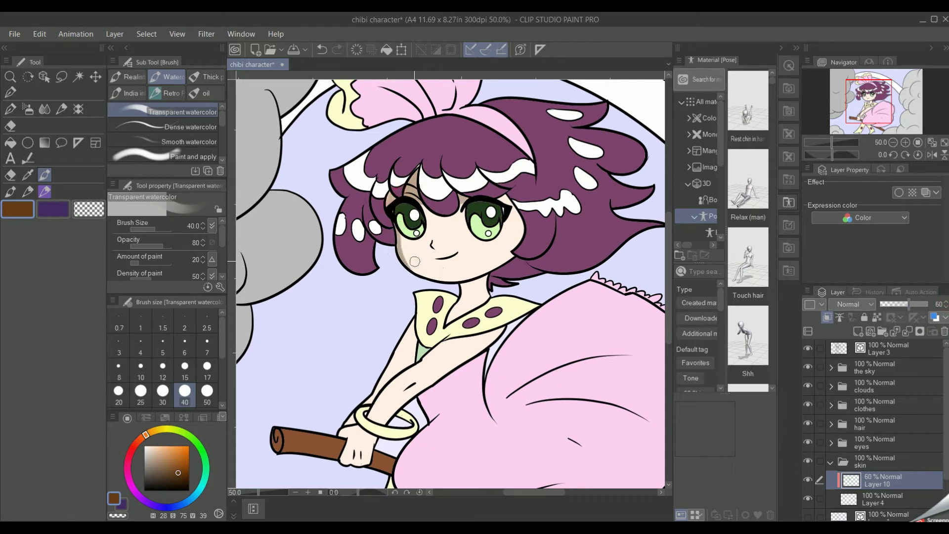
pyautogui.moveTo(463, 288); pyautogui.dragTo(461, 293)
pyautogui.moveTo(505, 198)
pyautogui.mouseDown()
pyautogui.moveTo(517, 236)
pyautogui.moveTo(501, 263)
pyautogui.mouseUp()
pyautogui.moveTo(425, 203)
pyautogui.mouseDown()
pyautogui.moveTo(461, 204)
pyautogui.moveTo(464, 194)
pyautogui.mouseUp()
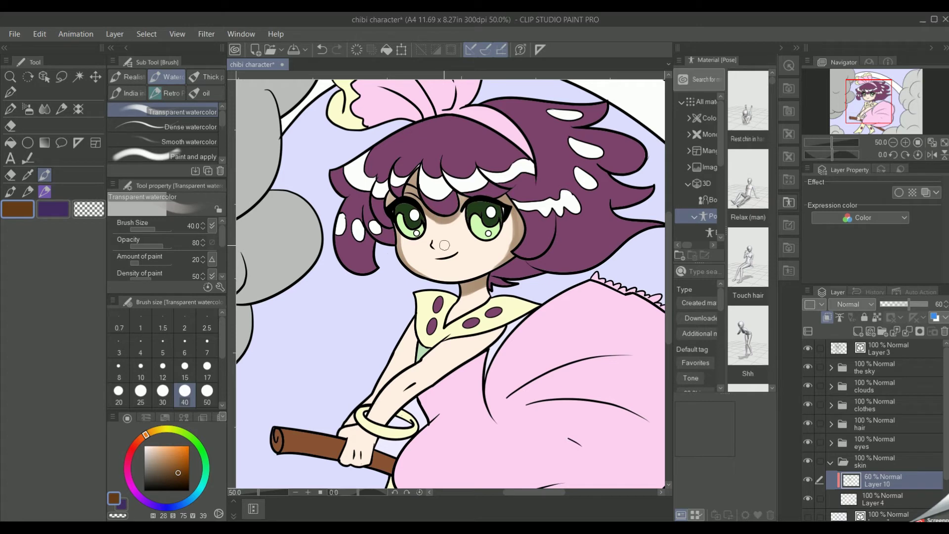
# Add a small nose shadow at brush size 17 and trim the face shading beside the cheek with the Hard eraser.
pyautogui.click(190, 341)
pyautogui.click(208, 368)
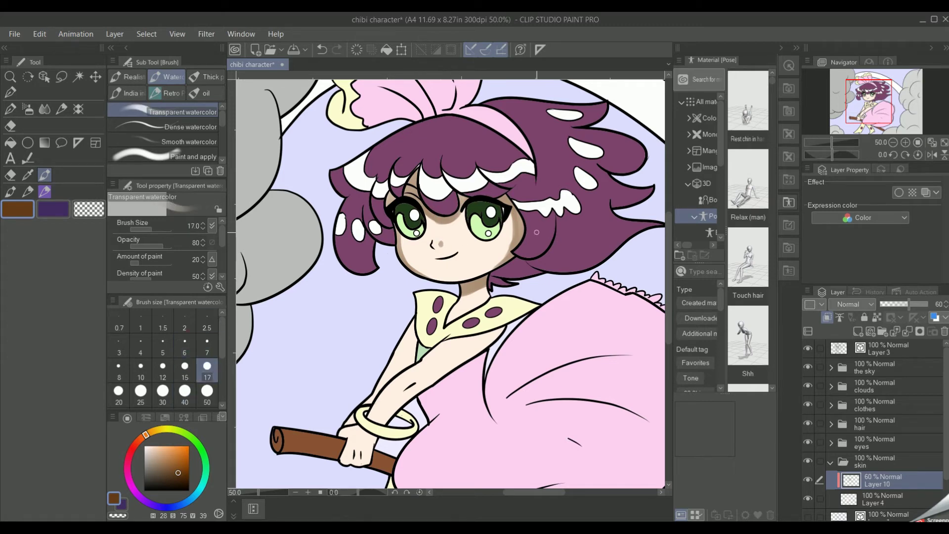
pyautogui.click(10, 126)
pyautogui.click(163, 95)
pyautogui.moveTo(507, 212); pyautogui.dragTo(498, 249)
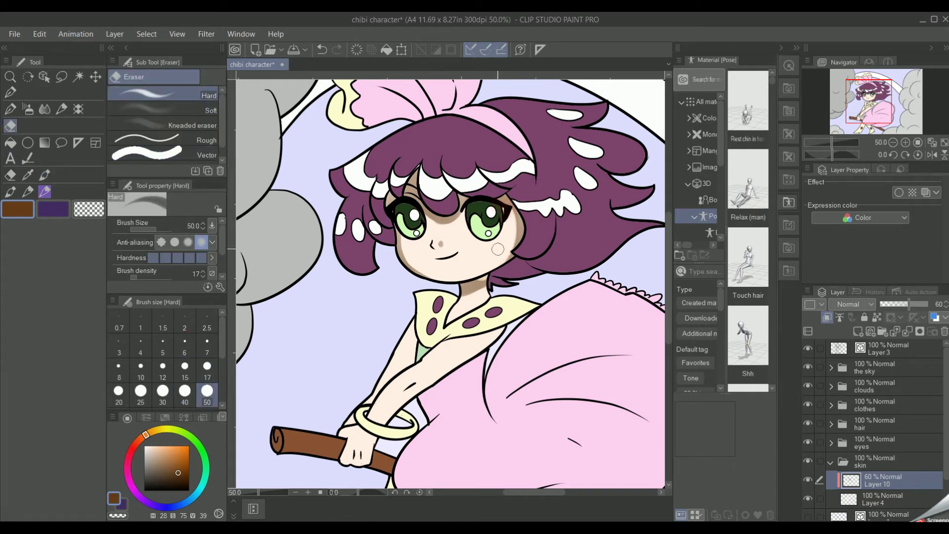
# Shade both arms and the hand with the Transparent watercolor brush, enlarging it to size 50.
pyautogui.press('b')
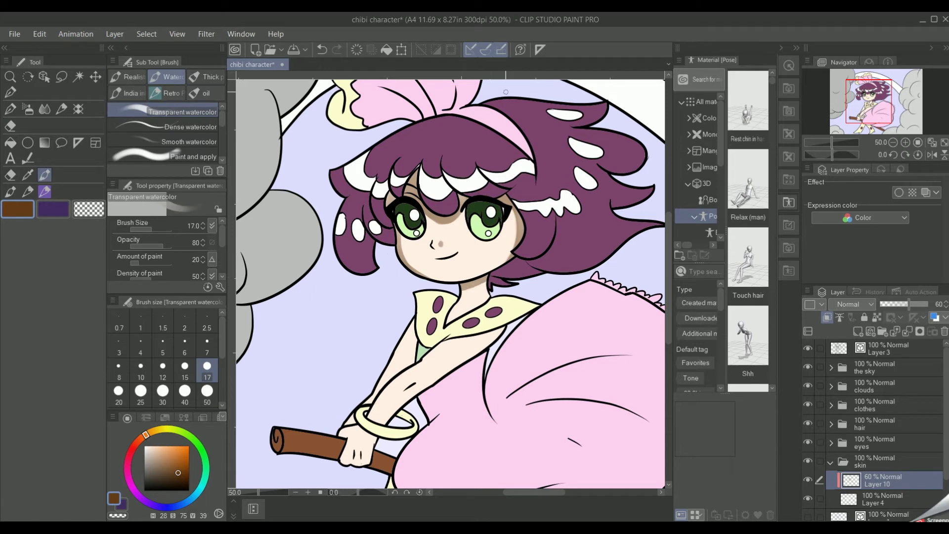
pyautogui.moveTo(402, 340)
pyautogui.mouseDown()
pyautogui.moveTo(381, 380)
pyautogui.moveTo(470, 328)
pyautogui.moveTo(423, 364)
pyautogui.moveTo(489, 332)
pyautogui.moveTo(428, 357)
pyautogui.mouseUp()
pyautogui.click(207, 395)
pyautogui.moveTo(500, 332); pyautogui.dragTo(435, 346)
pyautogui.moveTo(421, 365)
pyautogui.mouseDown()
pyautogui.moveTo(376, 399)
pyautogui.moveTo(371, 416)
pyautogui.mouseUp()
pyautogui.moveTo(357, 424); pyautogui.dragTo(352, 429)
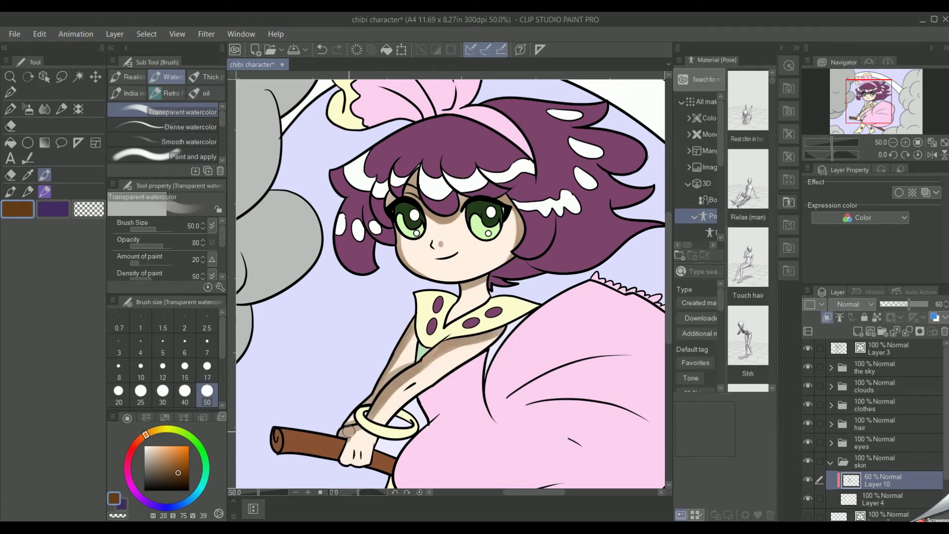
# Refine the arm and hand shading by alternately erasing excess and repainting the shadows below the collar.
pyautogui.press('e')
pyautogui.moveTo(415, 354)
pyautogui.mouseDown()
pyautogui.moveTo(378, 391)
pyautogui.moveTo(413, 331)
pyautogui.moveTo(349, 415)
pyautogui.mouseUp()
pyautogui.press('b')
pyautogui.moveTo(420, 346); pyautogui.dragTo(391, 373)
pyautogui.moveTo(416, 321)
pyautogui.mouseDown()
pyautogui.moveTo(347, 422)
pyautogui.moveTo(480, 347)
pyautogui.moveTo(434, 373)
pyautogui.moveTo(460, 346)
pyautogui.mouseUp()
pyautogui.press('e')
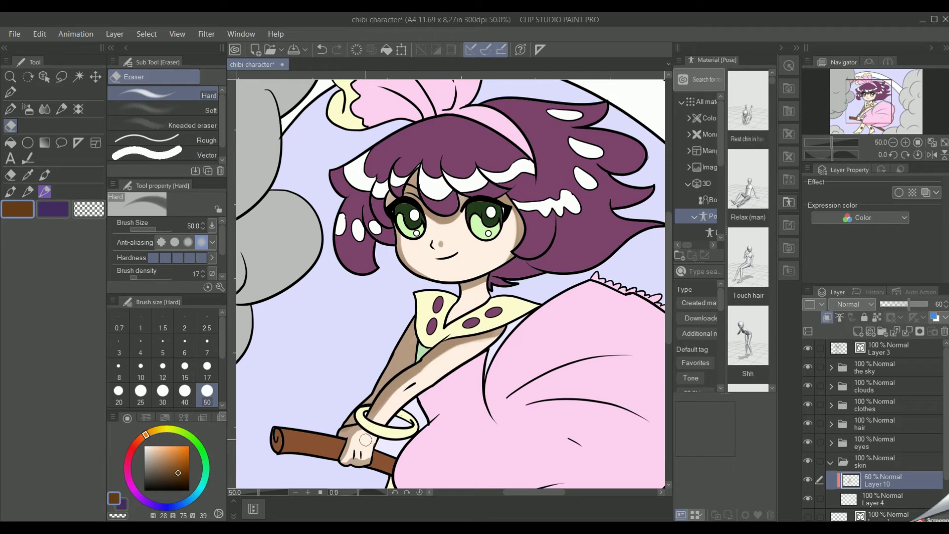
# Lower the skin shading layer's opacity to 40% and collapse the skin folder.
pyautogui.moveTo(906, 310); pyautogui.dragTo(899, 307)
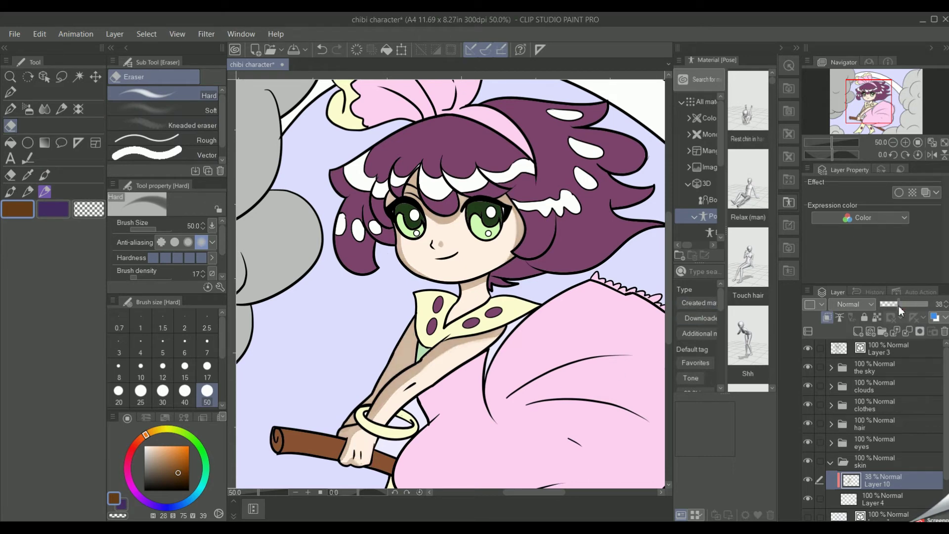
pyautogui.click(891, 140)
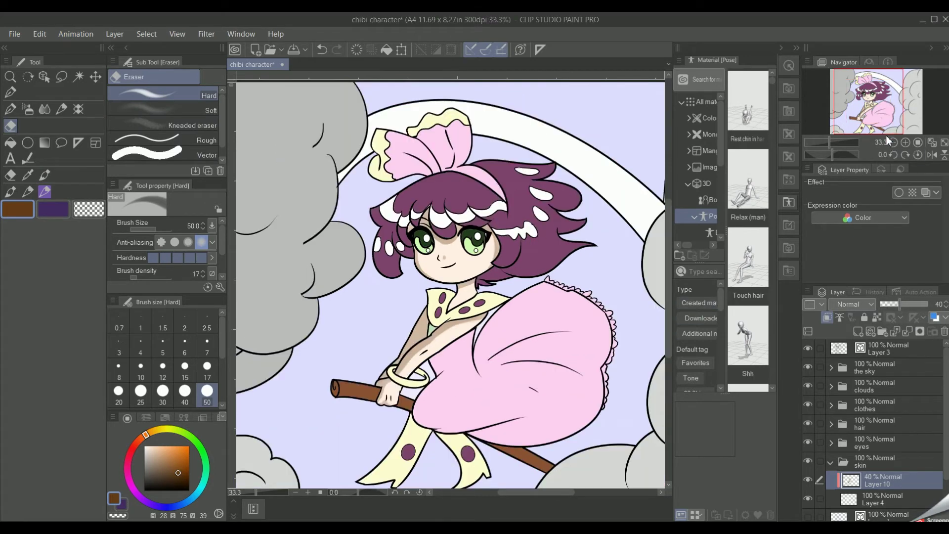
pyautogui.click(831, 463)
# Open the hair folder and add a new layer clipped to the hair colour layer.
pyautogui.click(832, 424)
pyautogui.click(874, 444)
pyautogui.click(859, 332)
pyautogui.click(828, 317)
# Sample the hair colour, darken it to H 317, S 84, V 37, and shade the fringe with the Transparent watercolor brush at size 50.
pyautogui.press('b')
pyautogui.click(28, 175)
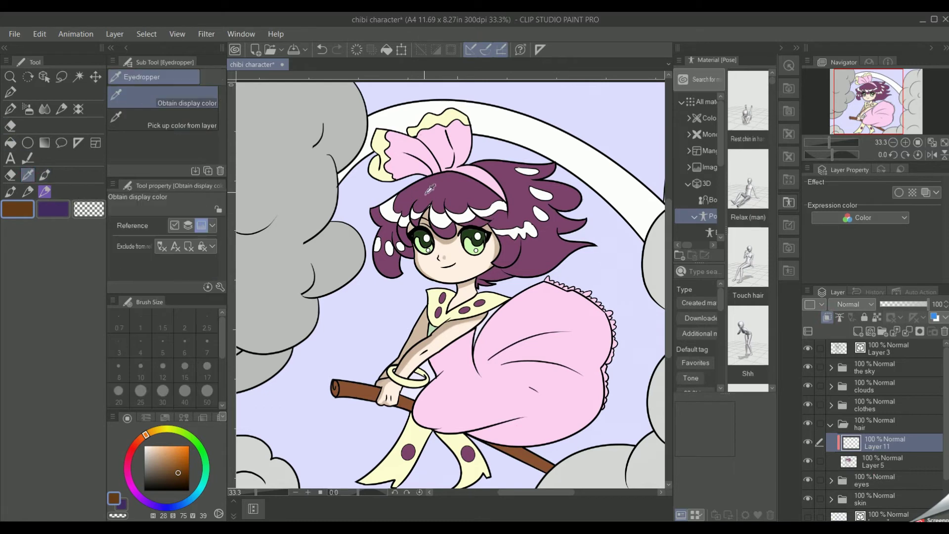
pyautogui.click(428, 191)
pyautogui.press('b')
pyautogui.moveTo(406, 189)
pyautogui.mouseDown()
pyautogui.moveTo(417, 206)
pyautogui.moveTo(495, 199)
pyautogui.mouseUp()
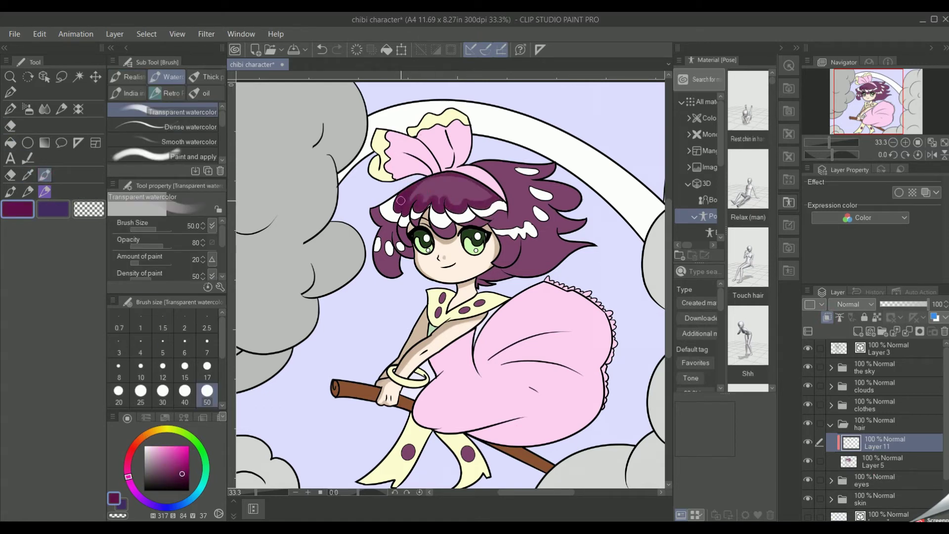
pyautogui.moveTo(417, 201); pyautogui.dragTo(454, 190)
# Smooth the fringe shading with the Blend tool and lighten its middle with the Hard eraser.
pyautogui.click(44, 109)
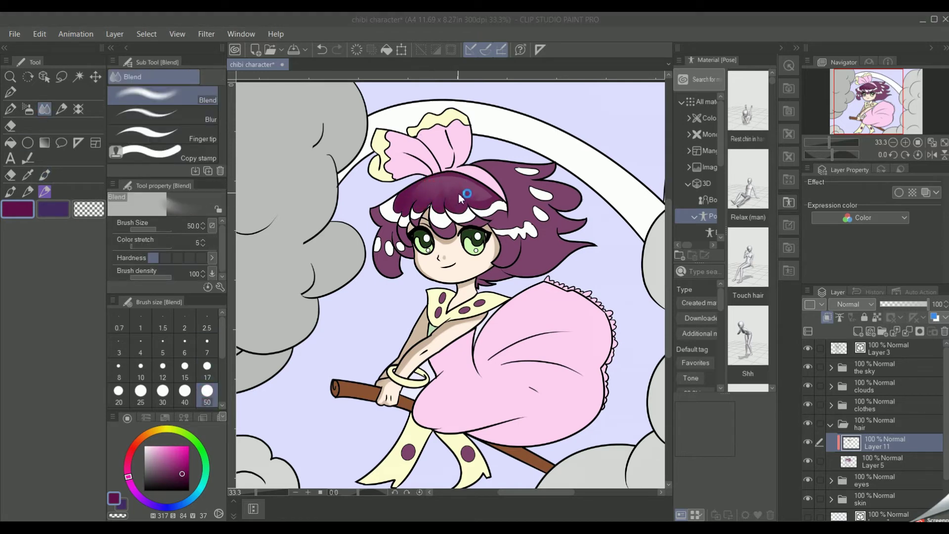
pyautogui.moveTo(451, 187); pyautogui.dragTo(455, 186)
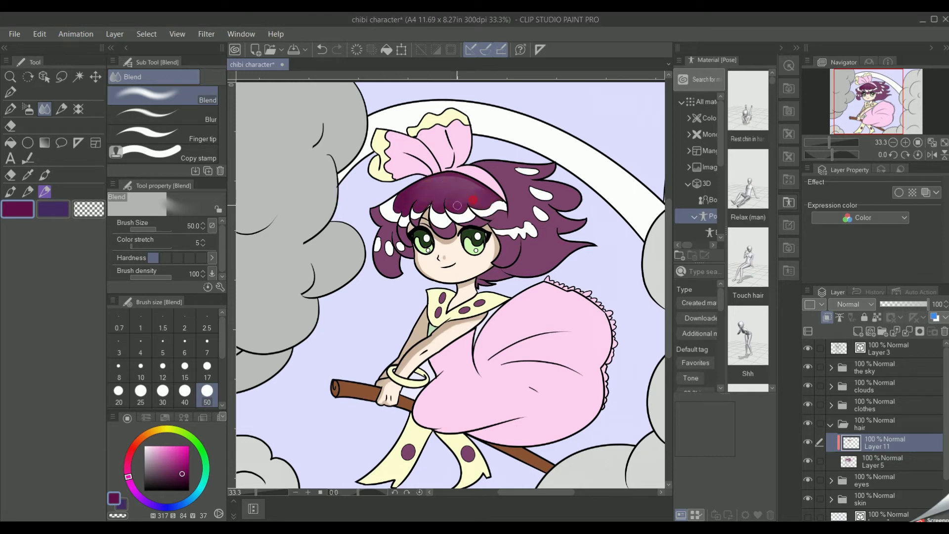
pyautogui.press('e')
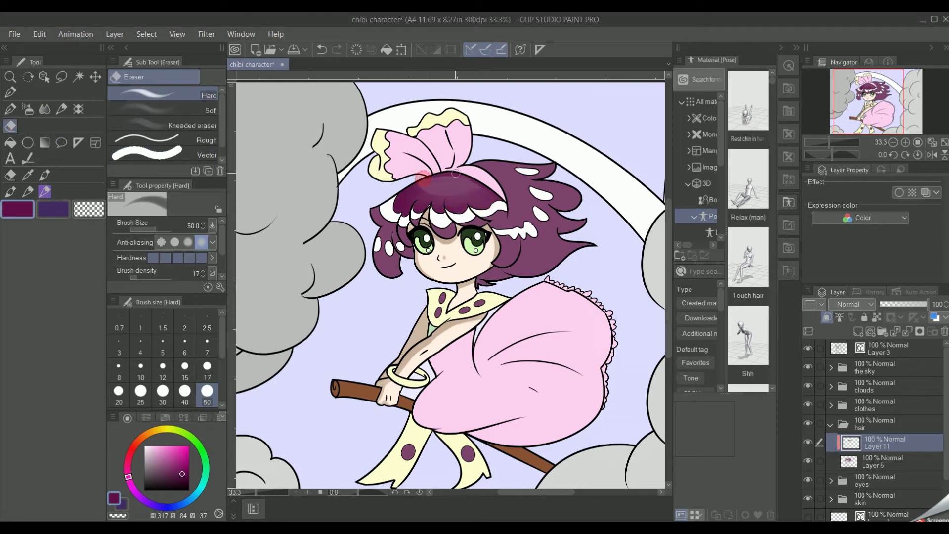
# Shade the side strands and the spiky back hair with the Transparent watercolor brush, mirroring the canvas while painting.
pyautogui.click(45, 175)
pyautogui.moveTo(485, 280)
pyautogui.mouseDown()
pyautogui.moveTo(582, 246)
pyautogui.moveTo(558, 260)
pyautogui.moveTo(586, 225)
pyautogui.moveTo(554, 162)
pyautogui.mouseUp()
pyautogui.click(933, 155)
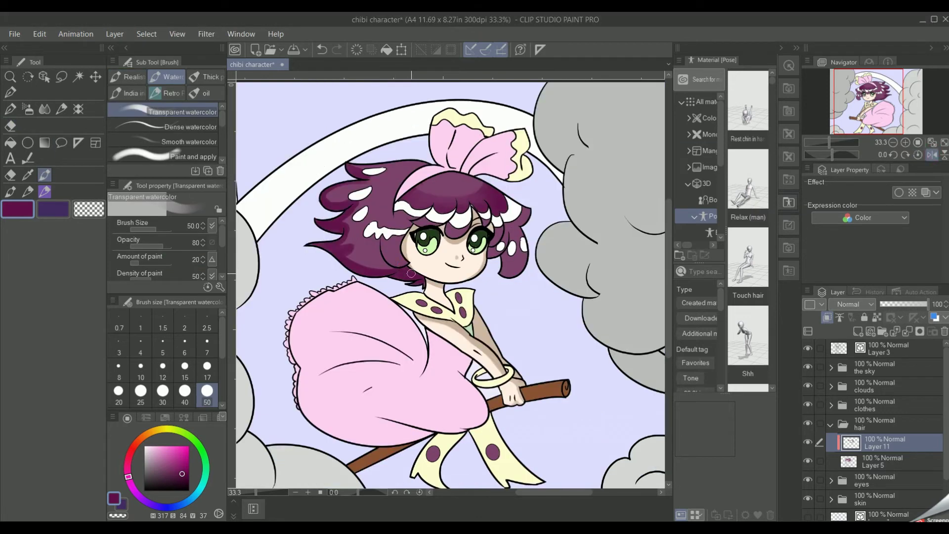
pyautogui.moveTo(529, 250); pyautogui.dragTo(502, 275)
pyautogui.moveTo(322, 197)
pyautogui.mouseDown()
pyautogui.moveTo(354, 196)
pyautogui.moveTo(349, 233)
pyautogui.mouseUp()
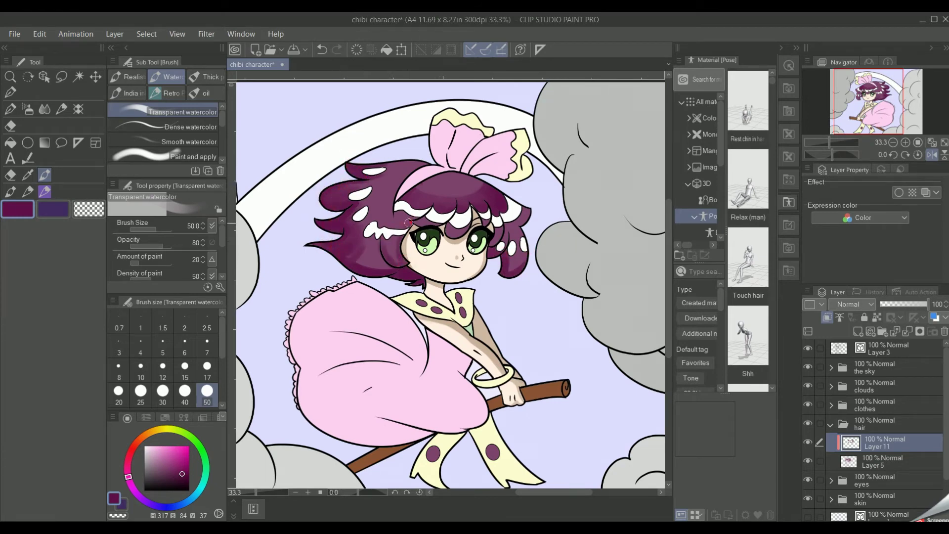
pyautogui.moveTo(414, 219)
pyautogui.mouseDown()
pyautogui.moveTo(456, 234)
pyautogui.moveTo(432, 219)
pyautogui.moveTo(409, 224)
pyautogui.mouseUp()
pyautogui.moveTo(478, 216); pyautogui.dragTo(488, 218)
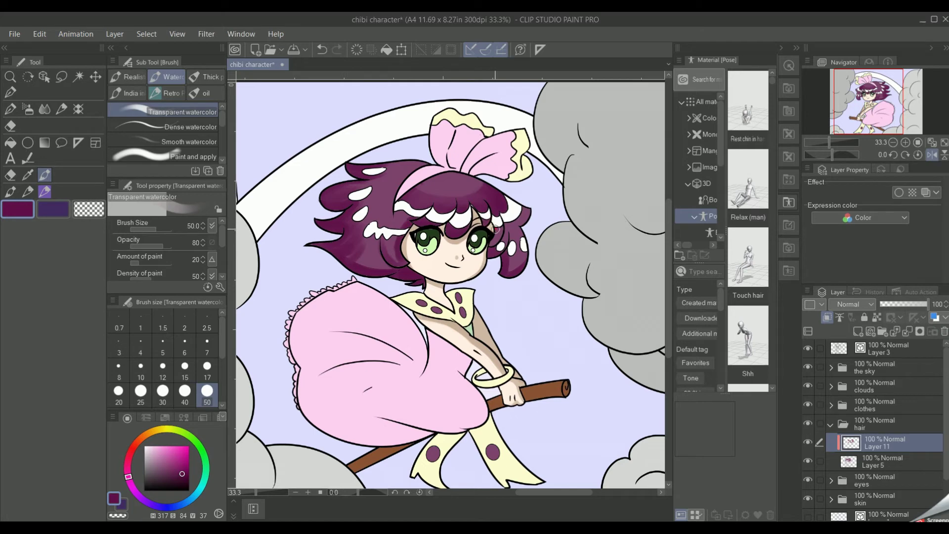
# Blend and partly erase the side and back hair shading, restore the canvas orientation and touch up the upper tips.
pyautogui.press('j')
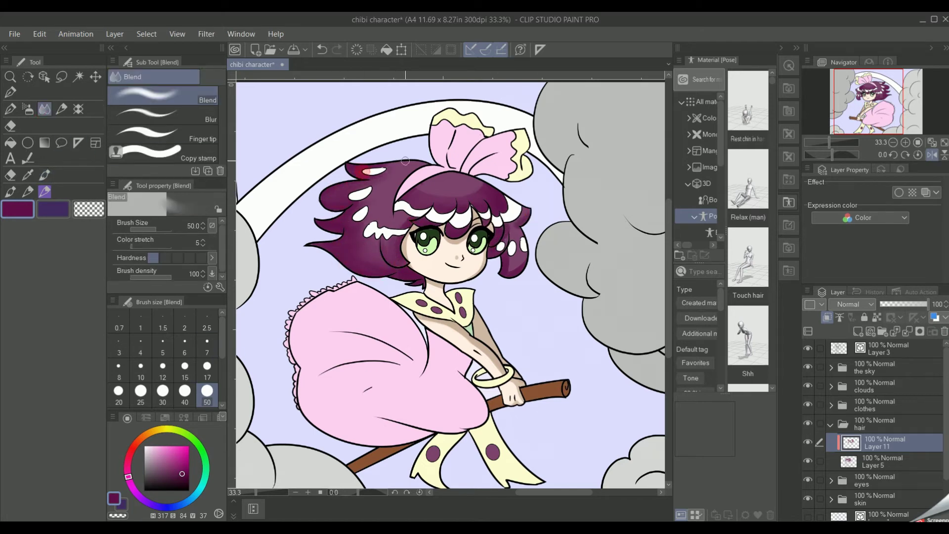
pyautogui.moveTo(514, 257); pyautogui.dragTo(506, 267)
pyautogui.press('e')
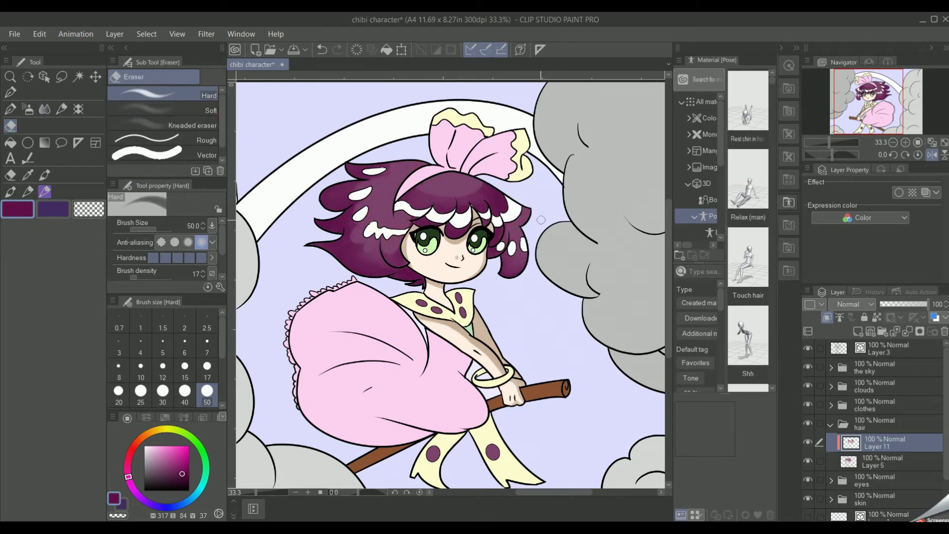
pyautogui.click(932, 155)
pyautogui.press('b')
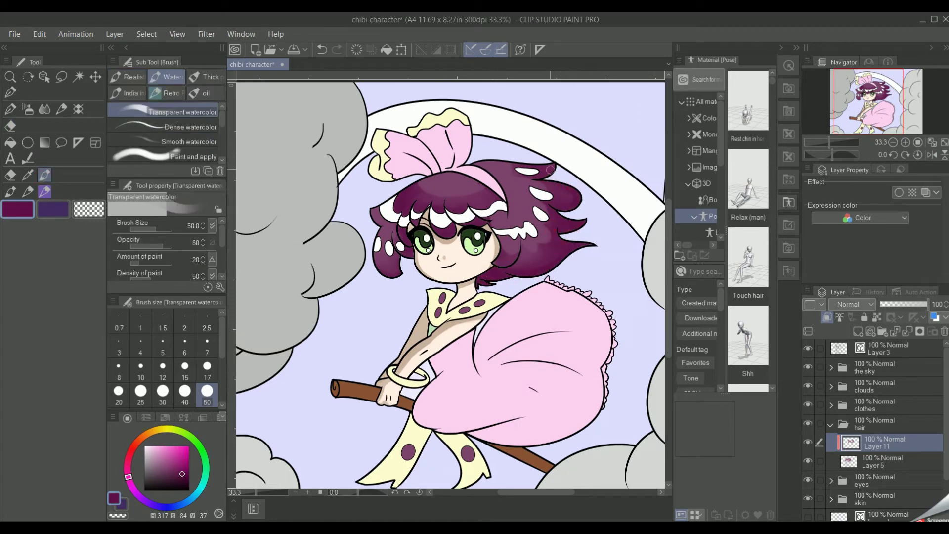
# Collapse the hair folder, open the clothes folder and add a new layer clipped to the clothes colour layer.
pyautogui.click(831, 425)
pyautogui.click(832, 405)
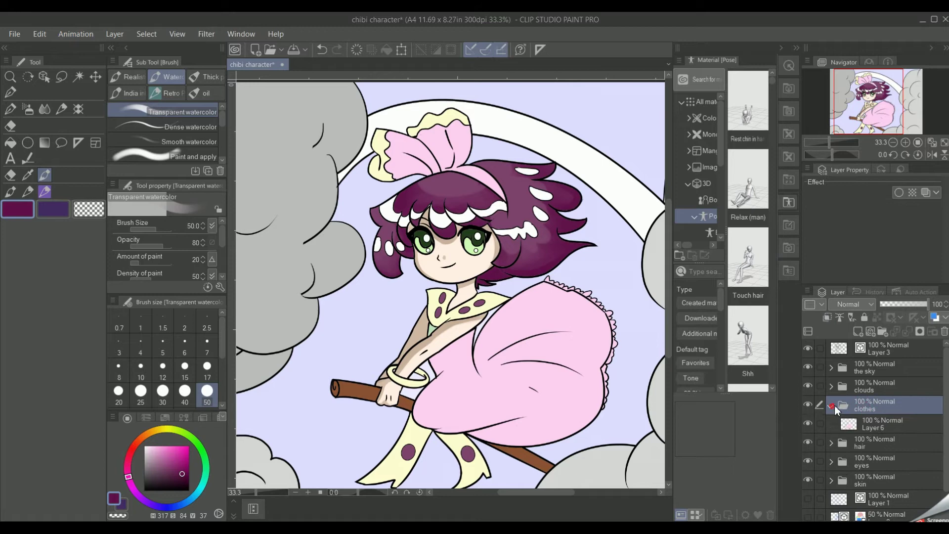
pyautogui.click(880, 424)
pyautogui.click(858, 332)
pyautogui.click(827, 317)
# Sample the dress pink and darken it to H 317, S 70, V 52 as the shading colour.
pyautogui.moveTo(851, 117); pyautogui.dragTo(855, 123)
pyautogui.click(28, 175)
pyautogui.click(446, 345)
pyautogui.moveTo(159, 450); pyautogui.dragTo(175, 467)
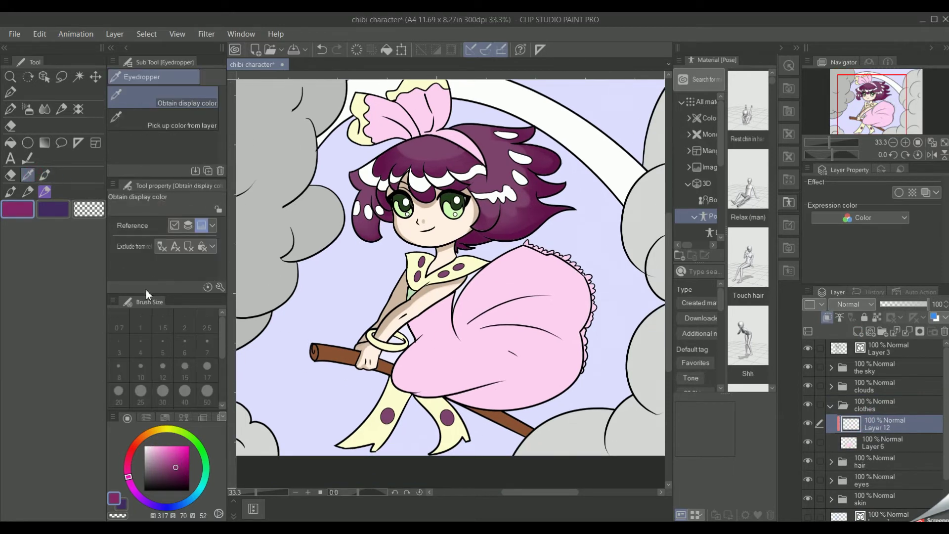
pyautogui.click(45, 175)
pyautogui.moveTo(419, 338)
pyautogui.mouseDown()
pyautogui.moveTo(410, 286)
pyautogui.moveTo(430, 344)
pyautogui.moveTo(407, 355)
pyautogui.moveTo(448, 384)
pyautogui.mouseUp()
pyautogui.click(194, 157)
pyautogui.click(322, 49)
# Shade the dress folds, lower edge and bodice with the Transparent watercolor brush at size 60.
pyautogui.click(189, 112)
pyautogui.moveTo(221, 320); pyautogui.dragTo(222, 332)
pyautogui.click(185, 365)
pyautogui.click(119, 388)
pyautogui.moveTo(428, 334)
pyautogui.mouseDown()
pyautogui.moveTo(396, 381)
pyautogui.moveTo(408, 395)
pyautogui.moveTo(490, 398)
pyautogui.moveTo(465, 403)
pyautogui.moveTo(561, 389)
pyautogui.mouseUp()
pyautogui.moveTo(459, 338)
pyautogui.mouseDown()
pyautogui.moveTo(465, 300)
pyautogui.moveTo(536, 298)
pyautogui.mouseUp()
pyautogui.moveTo(462, 332)
pyautogui.mouseDown()
pyautogui.moveTo(512, 334)
pyautogui.moveTo(462, 320)
pyautogui.moveTo(423, 327)
pyautogui.moveTo(437, 301)
pyautogui.mouseUp()
# Smooth the dress shading with the Blend tool at size 120, mirroring the canvas to work from both sides.
pyautogui.click(44, 110)
pyautogui.click(207, 390)
pyautogui.moveTo(478, 287)
pyautogui.mouseDown()
pyautogui.moveTo(464, 325)
pyautogui.moveTo(534, 299)
pyautogui.moveTo(569, 330)
pyautogui.mouseUp()
pyautogui.moveTo(420, 346)
pyautogui.mouseDown()
pyautogui.moveTo(435, 378)
pyautogui.moveTo(455, 360)
pyautogui.moveTo(514, 375)
pyautogui.moveTo(458, 375)
pyautogui.mouseUp()
pyautogui.click(936, 156)
pyautogui.moveTo(405, 396)
pyautogui.mouseDown()
pyautogui.moveTo(331, 353)
pyautogui.moveTo(339, 361)
pyautogui.mouseUp()
pyautogui.moveTo(415, 276)
pyautogui.mouseDown()
pyautogui.moveTo(448, 356)
pyautogui.moveTo(389, 343)
pyautogui.moveTo(453, 355)
pyautogui.mouseUp()
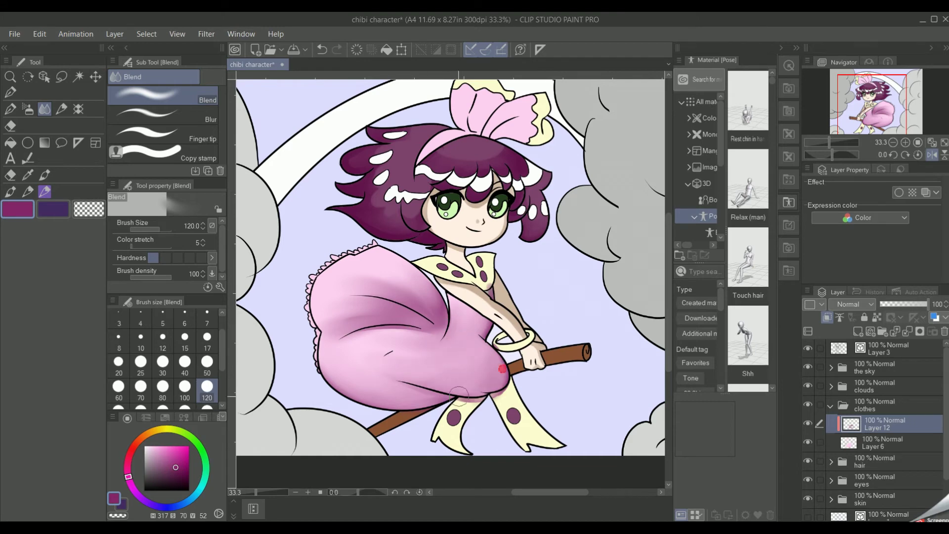
# Set the Transparent watercolor brush opacity to 32 and deepen the shadows on the bodice and skirt folds.
pyautogui.press('b')
pyautogui.click(143, 246)
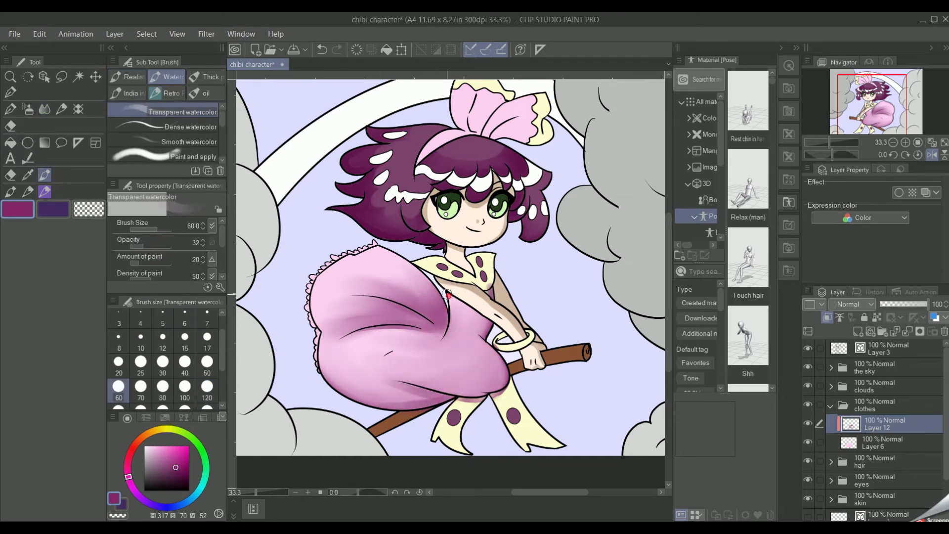
pyautogui.click(932, 155)
pyautogui.click(45, 192)
pyautogui.moveTo(482, 277); pyautogui.dragTo(491, 293)
pyautogui.click(44, 175)
pyautogui.moveTo(459, 324)
pyautogui.mouseDown()
pyautogui.moveTo(513, 253)
pyautogui.moveTo(566, 339)
pyautogui.mouseUp()
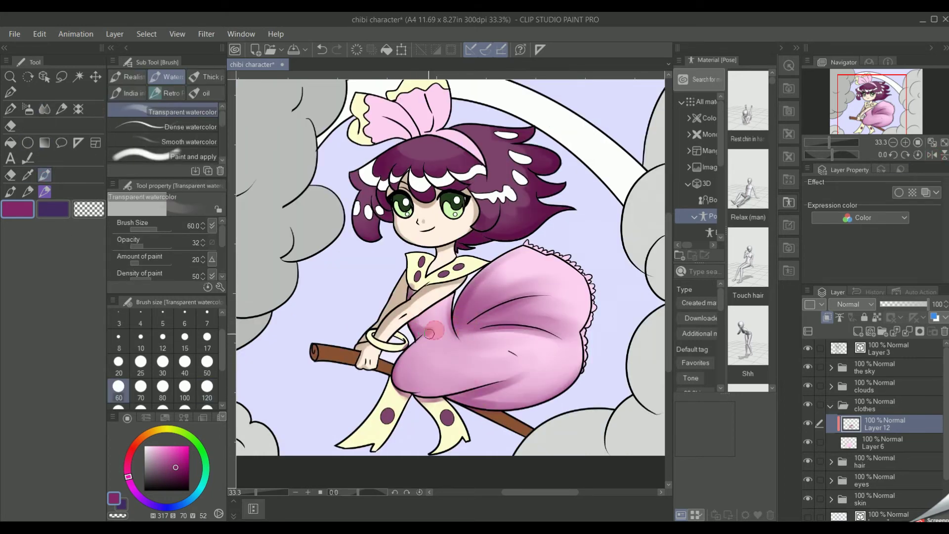
# Erase highlights into the upper skirt folds with the Hard eraser at size 120, mirroring the canvas.
pyautogui.press('e')
pyautogui.click(207, 391)
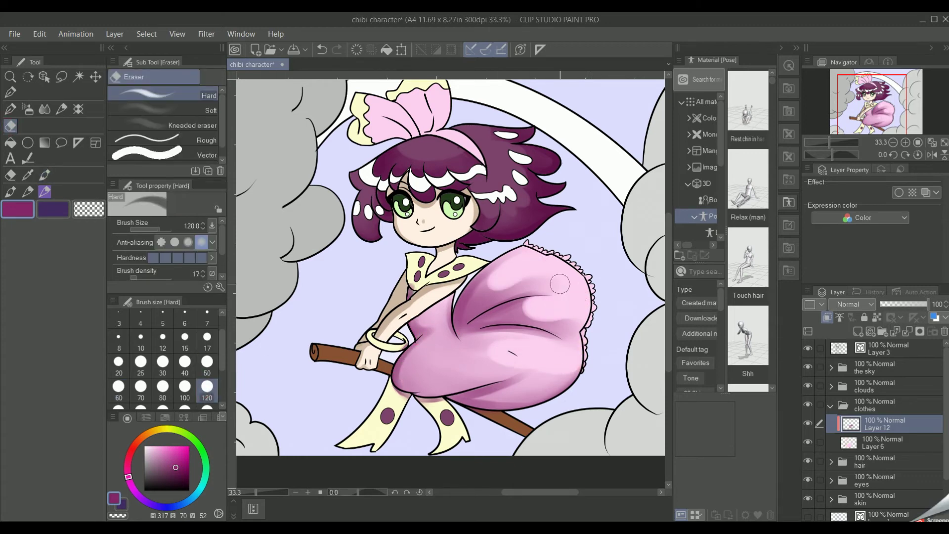
pyautogui.press('h')
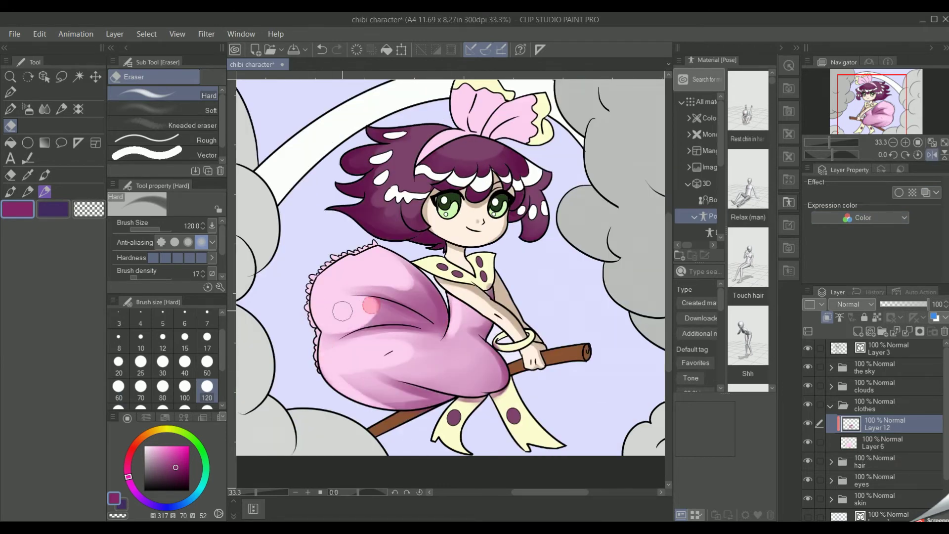
pyautogui.click(365, 255)
pyautogui.click(399, 288)
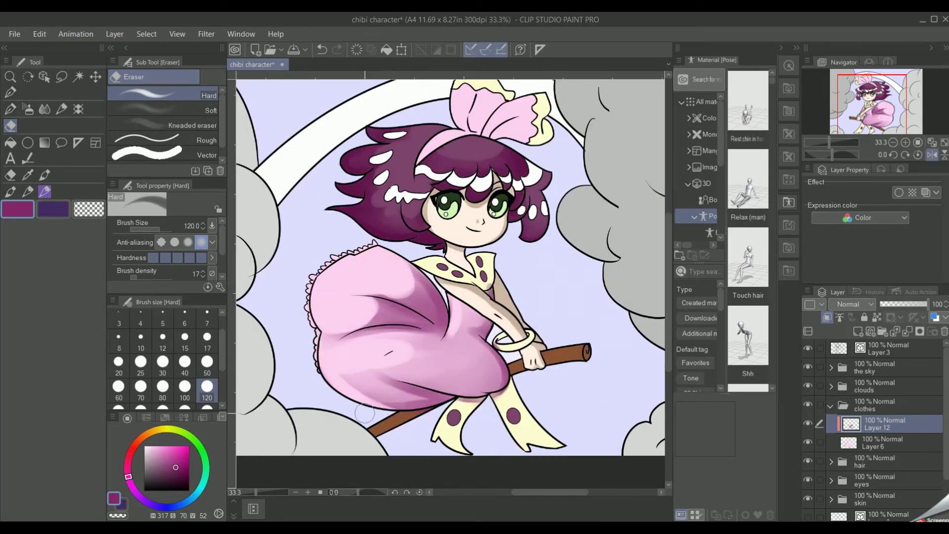
# Erase and blend highlights across the lower skirt, then restore the canvas orientation and lighten the bodice shading.
pyautogui.moveTo(331, 365); pyautogui.dragTo(389, 342)
pyautogui.moveTo(338, 352); pyautogui.dragTo(399, 354)
pyautogui.moveTo(365, 345); pyautogui.dragTo(396, 353)
pyautogui.moveTo(403, 359); pyautogui.dragTo(401, 356)
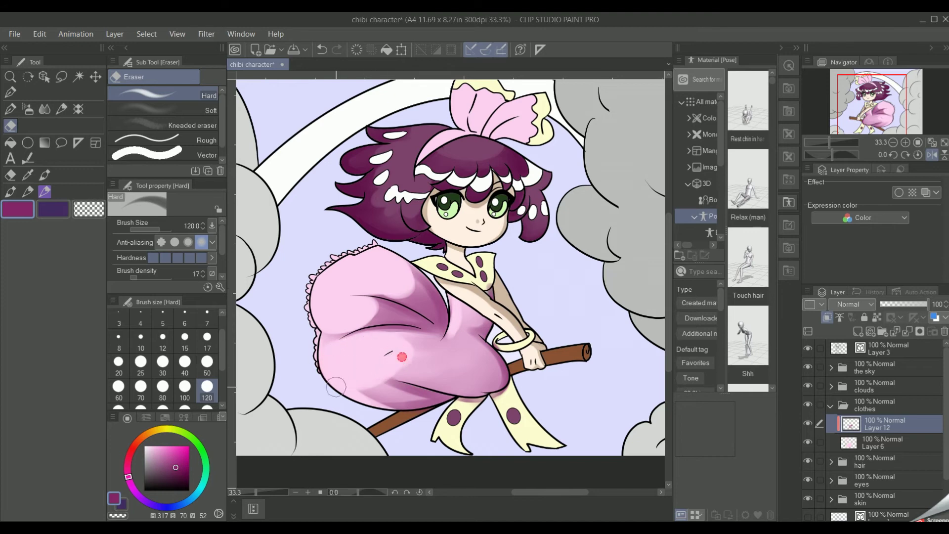
pyautogui.press('j')
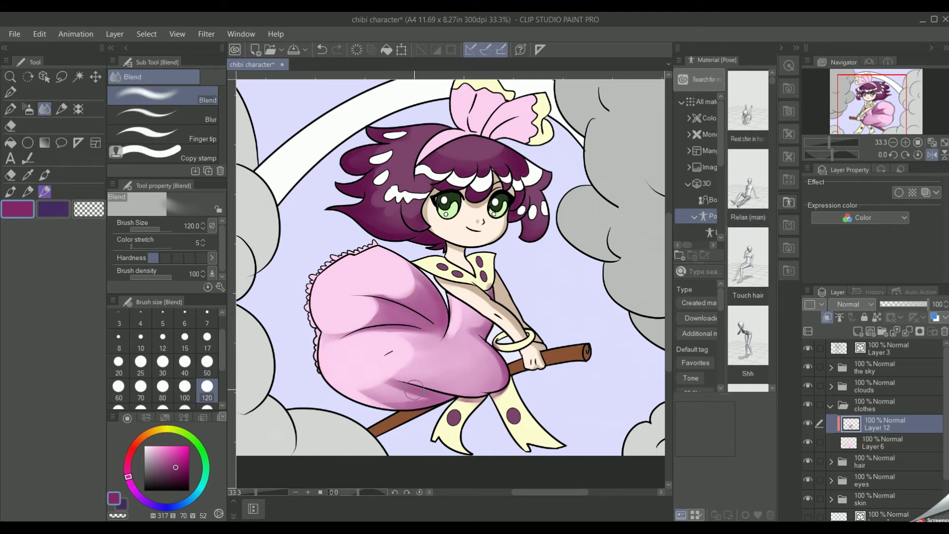
pyautogui.press('e')
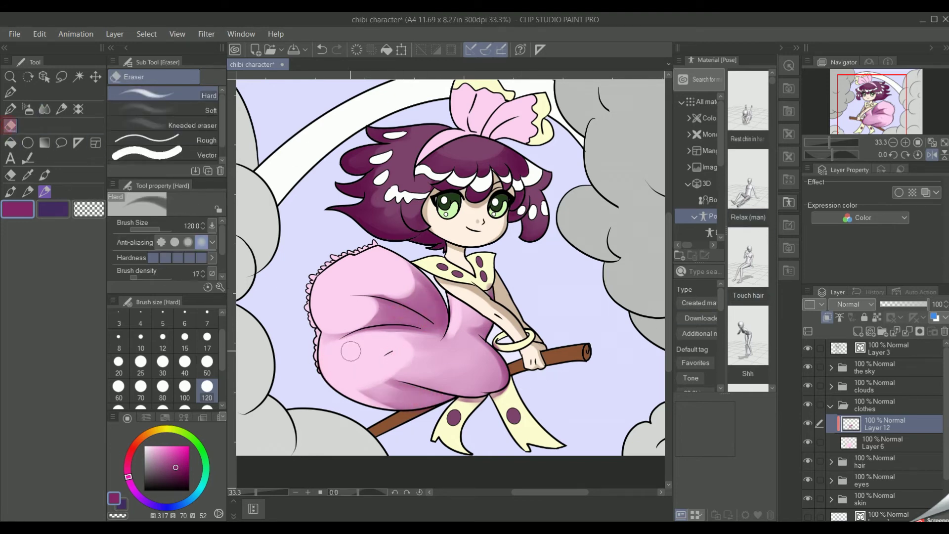
pyautogui.click(932, 155)
pyautogui.moveTo(449, 296); pyautogui.dragTo(444, 314)
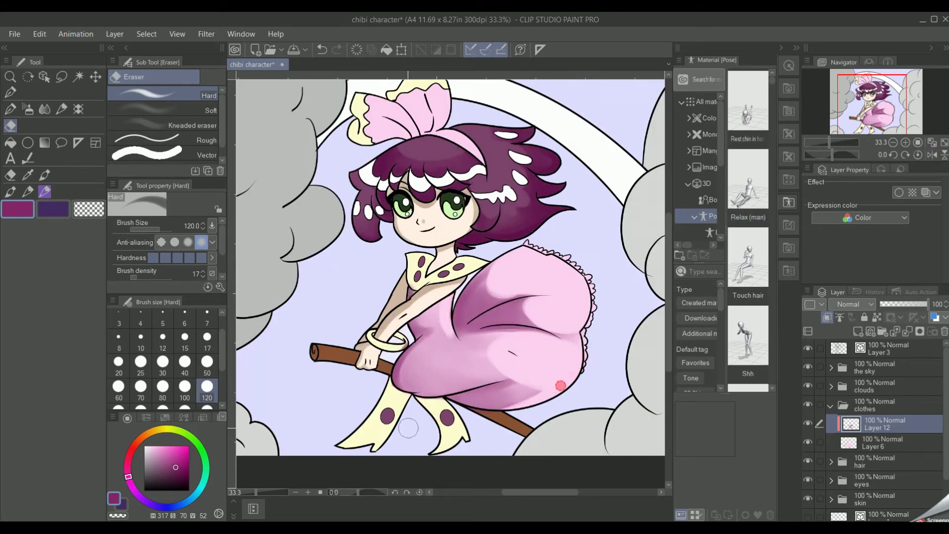
# Shade the bodice below the arm, the hair bow and the headband with the Transparent watercolor brush, blending the strokes.
pyautogui.hotkey('ctrl', '-')
pyautogui.press('b')
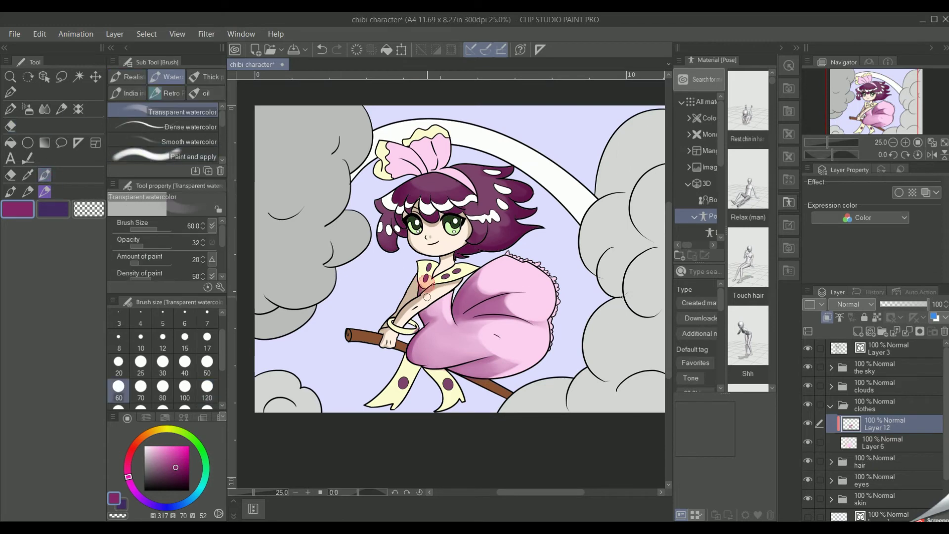
pyautogui.moveTo(428, 299)
pyautogui.mouseDown()
pyautogui.moveTo(437, 319)
pyautogui.moveTo(418, 311)
pyautogui.mouseUp()
pyautogui.moveTo(436, 159)
pyautogui.mouseDown()
pyautogui.moveTo(411, 144)
pyautogui.moveTo(434, 166)
pyautogui.moveTo(416, 171)
pyautogui.moveTo(427, 157)
pyautogui.moveTo(432, 174)
pyautogui.moveTo(404, 150)
pyautogui.moveTo(417, 176)
pyautogui.moveTo(436, 167)
pyautogui.moveTo(423, 173)
pyautogui.moveTo(473, 187)
pyautogui.moveTo(430, 168)
pyautogui.moveTo(438, 171)
pyautogui.moveTo(424, 144)
pyautogui.moveTo(443, 163)
pyautogui.mouseUp()
pyautogui.click(322, 50)
pyautogui.press('j')
pyautogui.press('b')
pyautogui.click(44, 110)
pyautogui.moveTo(448, 173); pyautogui.dragTo(470, 191)
# Erase highlights into both bow loops with the Hard eraser at size 50 on the mirrored canvas, then restore its orientation.
pyautogui.click(932, 154)
pyautogui.click(906, 143)
pyautogui.press('e')
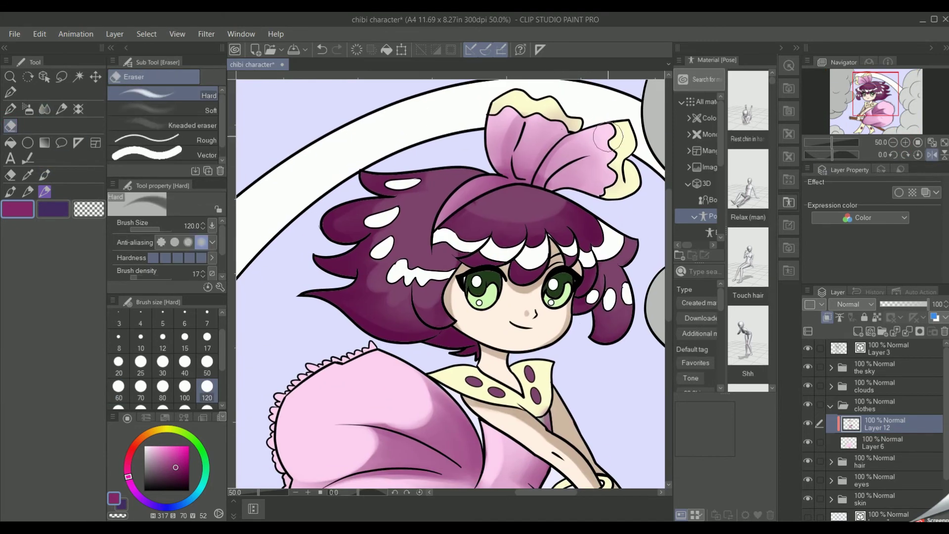
pyautogui.moveTo(593, 167)
pyautogui.mouseDown()
pyautogui.moveTo(546, 129)
pyautogui.moveTo(492, 118)
pyautogui.moveTo(493, 131)
pyautogui.mouseUp()
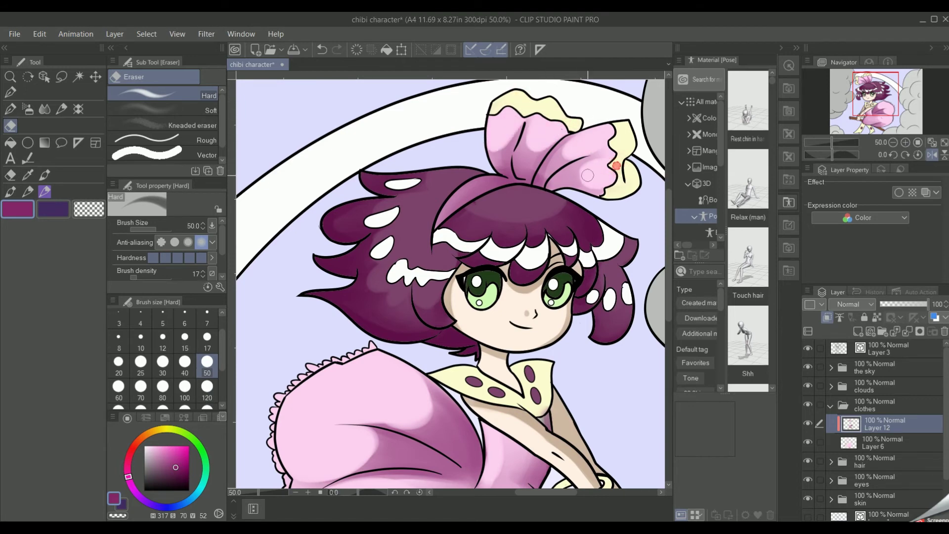
pyautogui.click(893, 142)
pyautogui.click(932, 155)
# Collapse the clothes folder, open the hair folder and add a new layer above the hair shading layer.
pyautogui.click(831, 405)
pyautogui.click(864, 429)
pyautogui.click(831, 424)
pyautogui.click(849, 462)
pyautogui.click(853, 444)
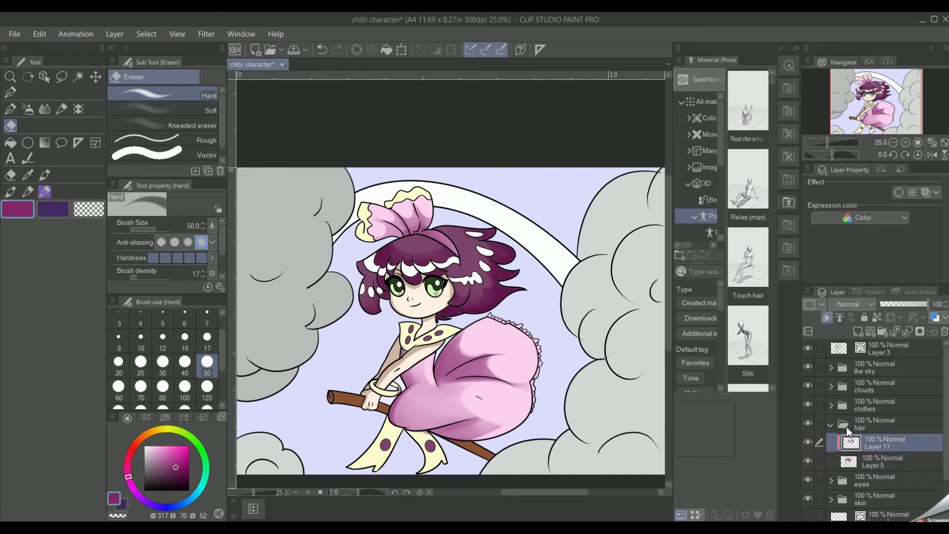
pyautogui.click(858, 332)
# Sample a light pink from the bow and fill the white hair highlights with it, referring to other layers.
pyautogui.click(905, 143)
pyautogui.click(905, 143)
pyautogui.click(28, 175)
pyautogui.click(310, 141)
pyautogui.click(13, 143)
pyautogui.click(332, 251)
pyautogui.click(366, 253)
pyautogui.click(293, 245)
pyautogui.click(292, 301)
pyautogui.click(403, 253)
pyautogui.click(482, 274)
pyautogui.click(506, 186)
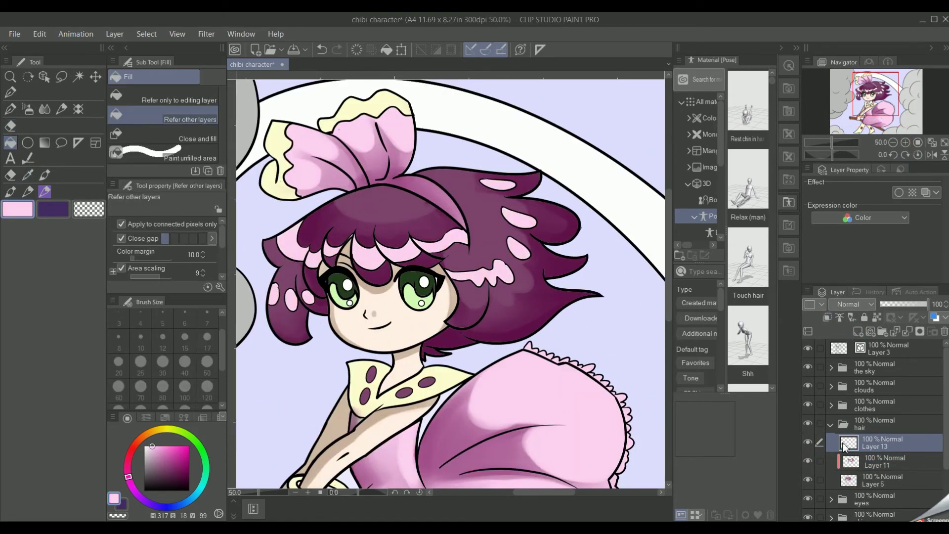
# Erase the outlines around the hair highlights on the line-art layer with the Vector eraser at size 17, undoing the last stroke.
pyautogui.click(887, 352)
pyautogui.press('e')
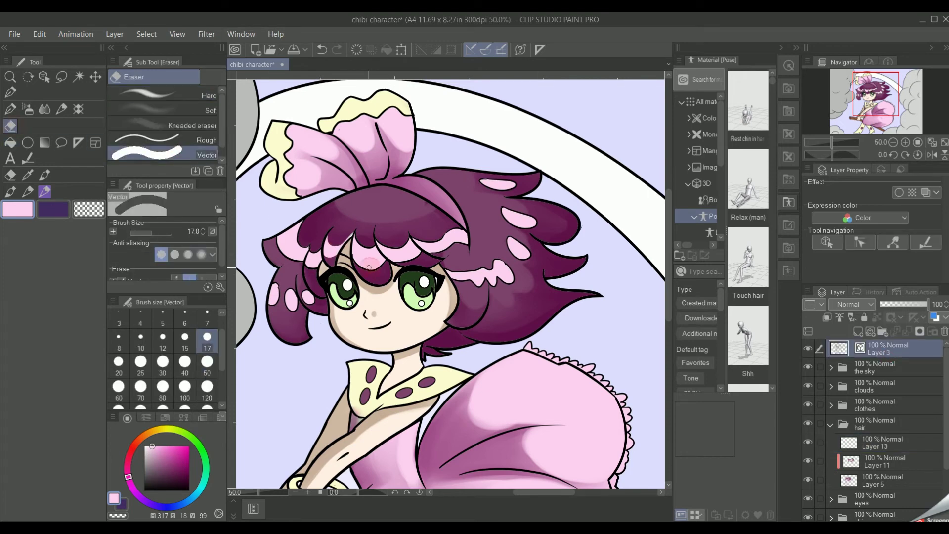
pyautogui.moveTo(473, 271)
pyautogui.mouseDown()
pyautogui.moveTo(450, 273)
pyautogui.moveTo(500, 283)
pyautogui.mouseUp()
pyautogui.hotkey('ctrl', 'z')
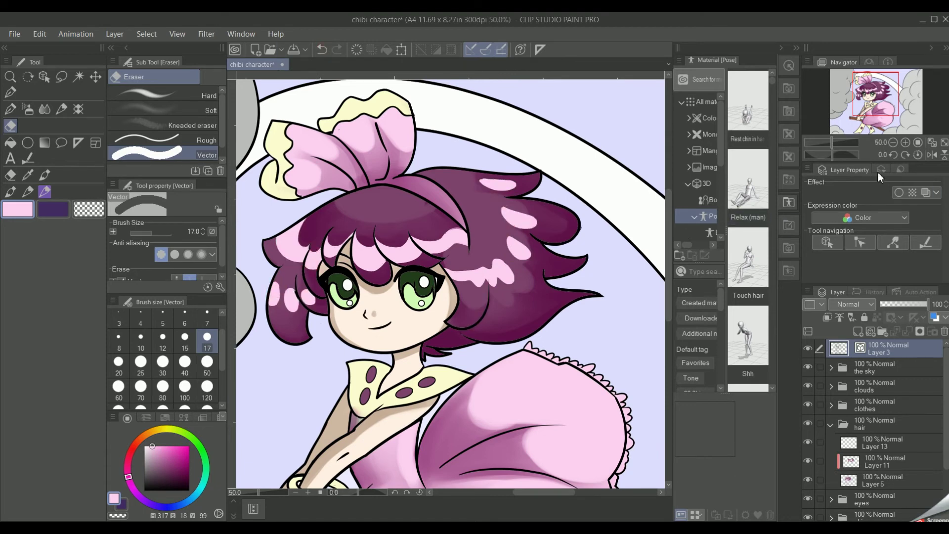
pyautogui.click(893, 142)
# Try Multiply at 54% opacity and Lighten on the hair highlight layer, settling on Color dodge at 100% opacity.
pyautogui.click(871, 440)
pyautogui.moveTo(927, 304); pyautogui.dragTo(906, 306)
pyautogui.click(857, 305)
pyautogui.click(849, 42)
pyautogui.click(853, 305)
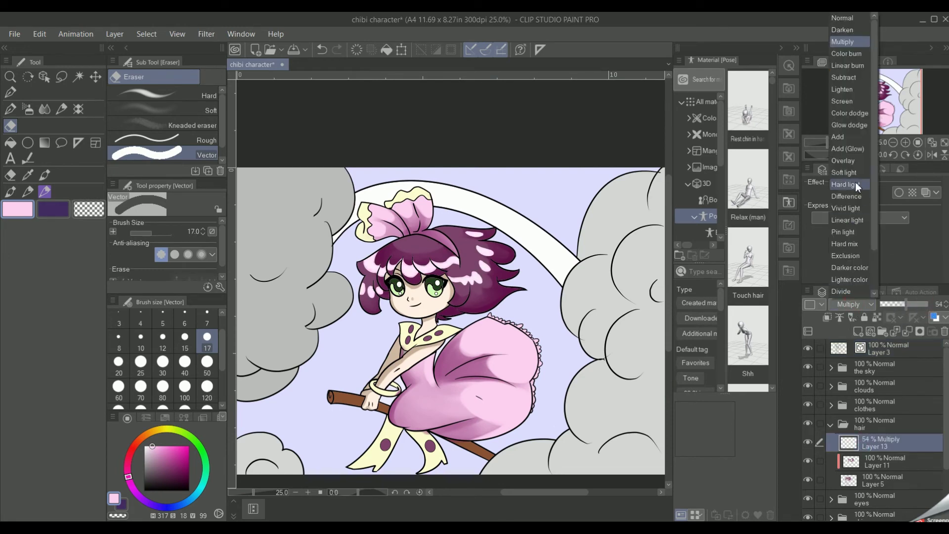
pyautogui.click(850, 113)
pyautogui.click(842, 305)
pyautogui.click(843, 89)
pyautogui.click(845, 307)
pyautogui.click(848, 113)
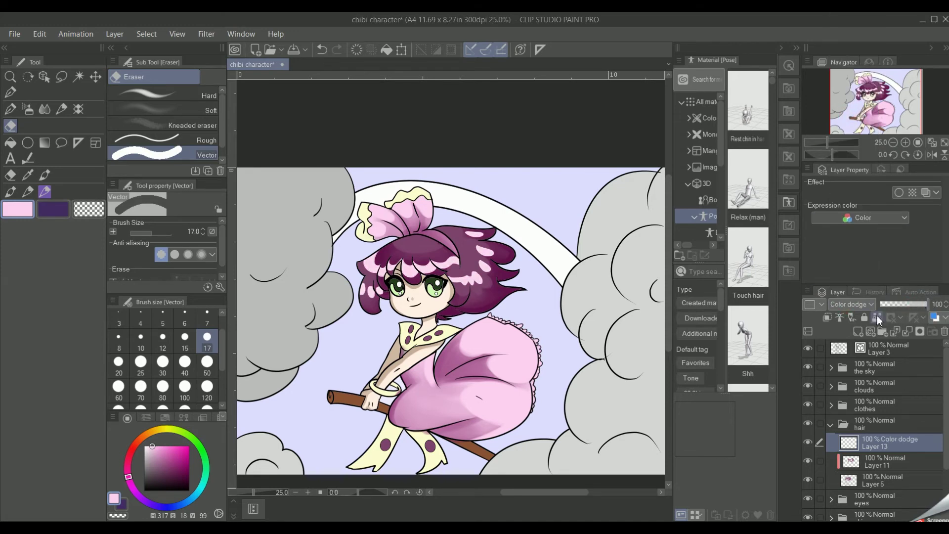
# Collapse the hair folder, open the clothes folder and select its clipped shading layer.
pyautogui.click(872, 429)
pyautogui.click(865, 387)
pyautogui.click(831, 387)
pyautogui.click(871, 405)
pyautogui.click(832, 386)
pyautogui.click(832, 406)
pyautogui.click(853, 426)
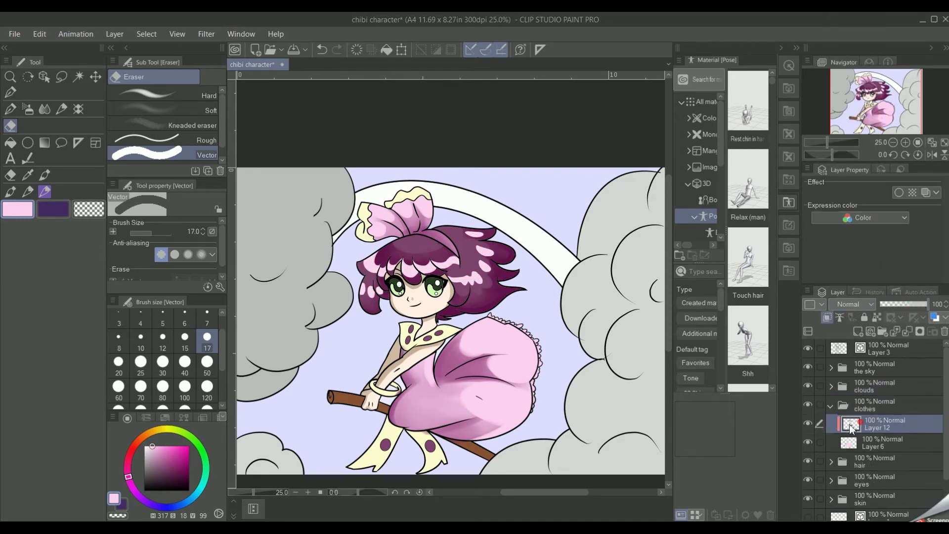
# Erase excess shading on the bodice below the arm with the Hard eraser at size 50.
pyautogui.click(906, 142)
pyautogui.click(154, 95)
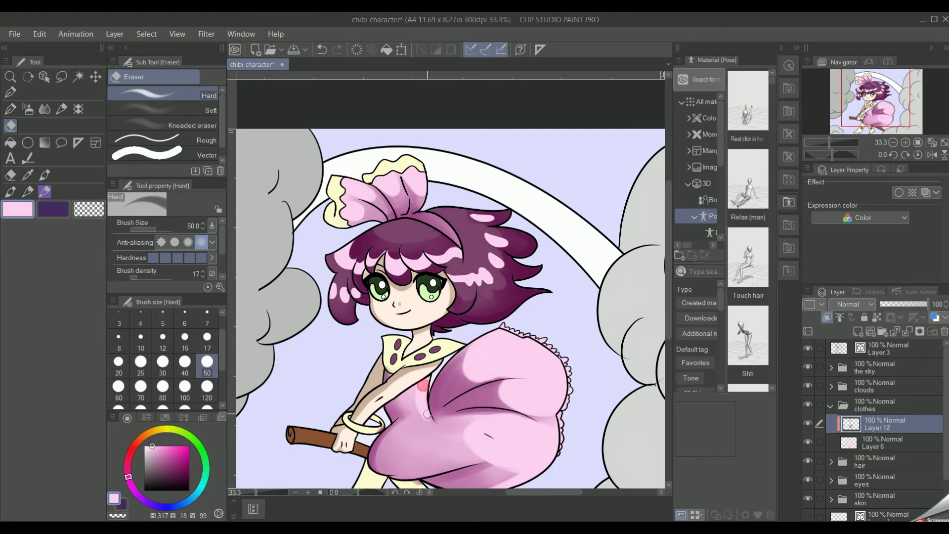
pyautogui.hotkey('ctrl', '-')
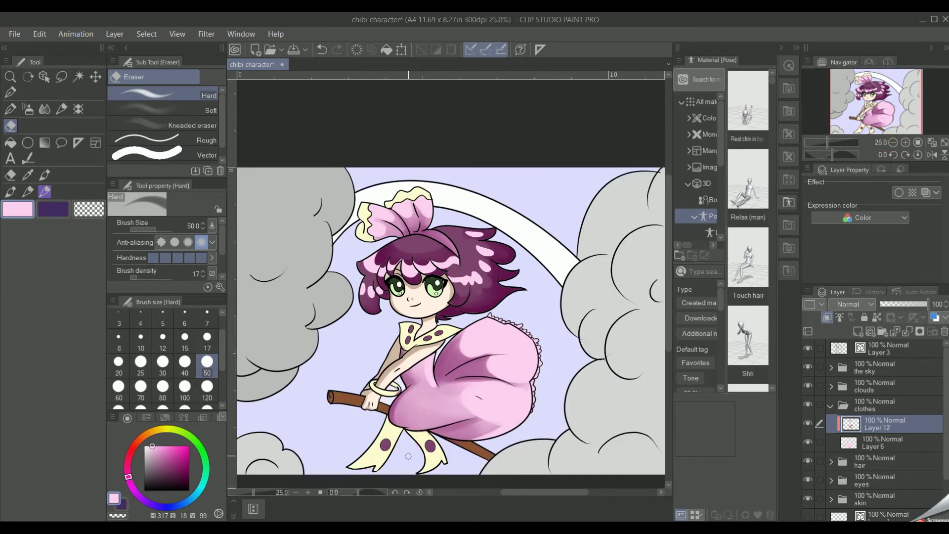
# Smooth the dress shading with the Blend tool at size 120 and set its clipped layer to 50% opacity in Normal mode.
pyautogui.click(46, 110)
pyautogui.moveTo(456, 349)
pyautogui.mouseDown()
pyautogui.moveTo(450, 393)
pyautogui.moveTo(480, 377)
pyautogui.moveTo(435, 396)
pyautogui.moveTo(454, 410)
pyautogui.mouseUp()
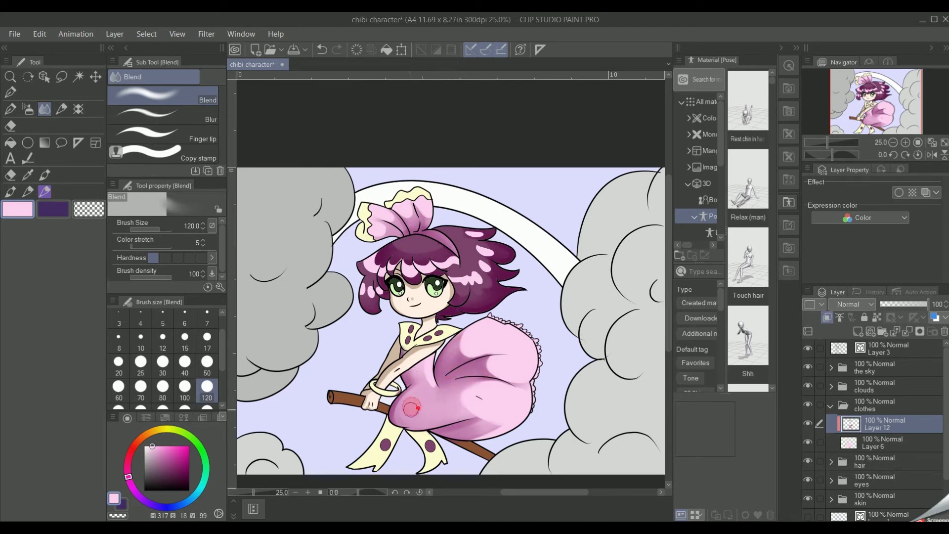
pyautogui.click(861, 306)
pyautogui.click(847, 41)
pyautogui.click(860, 305)
pyautogui.click(846, 18)
pyautogui.moveTo(916, 305); pyautogui.dragTo(909, 305)
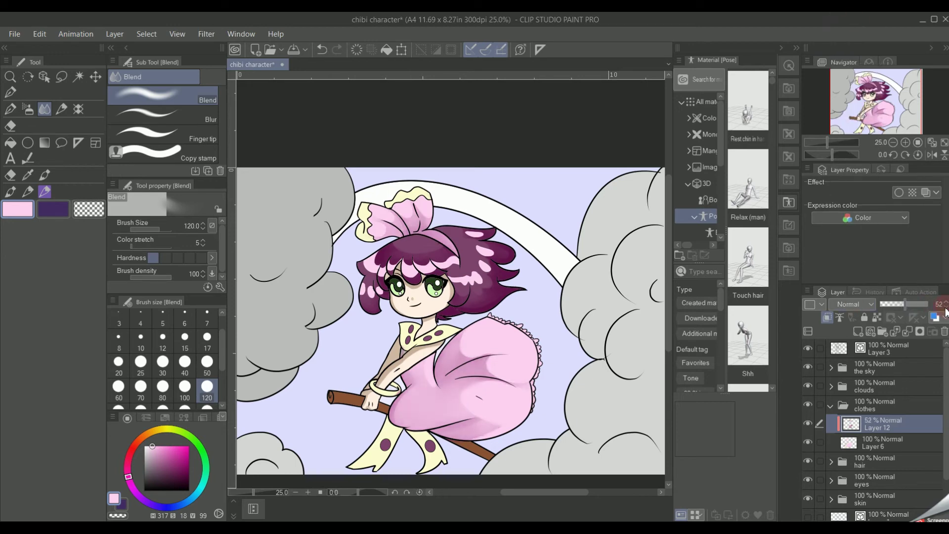
pyautogui.moveTo(486, 390); pyautogui.dragTo(480, 393)
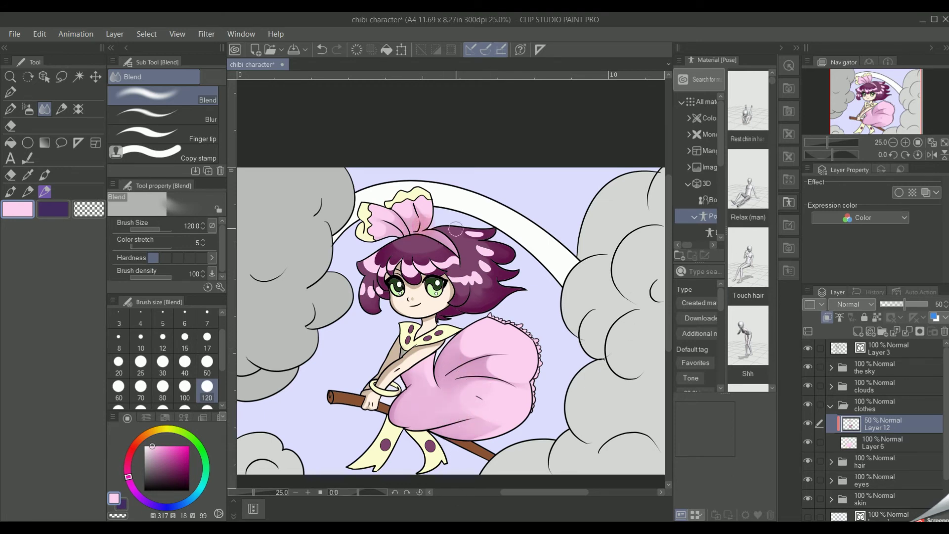
# Add a new layer clipped above the dress shading and choose a dark magenta (H 317, S 88, V 38).
pyautogui.click(893, 142)
pyautogui.click(906, 143)
pyautogui.click(906, 143)
pyautogui.moveTo(869, 105); pyautogui.dragTo(871, 107)
pyautogui.click(859, 332)
pyautogui.click(827, 319)
pyautogui.click(183, 473)
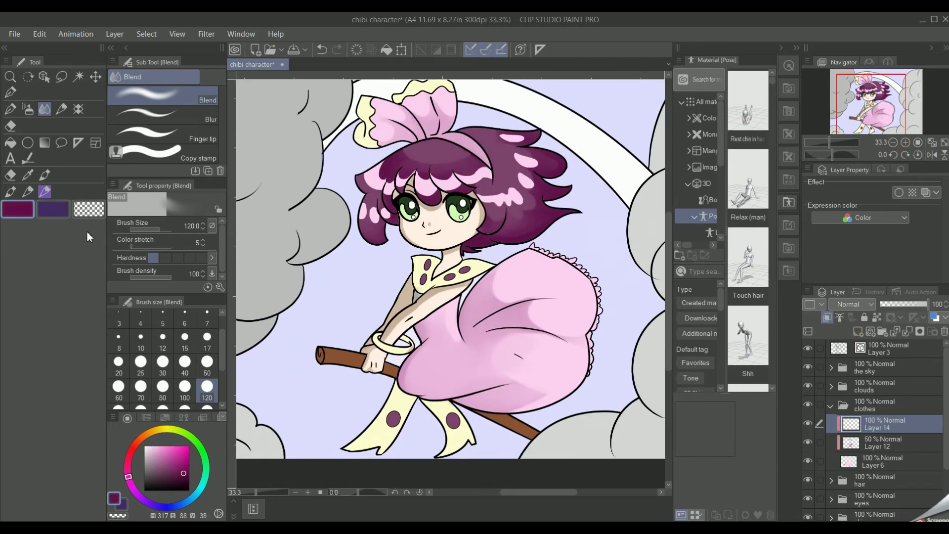
# Try Transparent watercolor strokes at size 60 along the dress folds and undo them.
pyautogui.click(45, 175)
pyautogui.moveTo(419, 327); pyautogui.dragTo(455, 302)
pyautogui.moveTo(425, 344)
pyautogui.mouseDown()
pyautogui.moveTo(420, 393)
pyautogui.moveTo(472, 381)
pyautogui.mouseUp()
pyautogui.click(322, 49)
pyautogui.click(322, 50)
pyautogui.moveTo(425, 343)
pyautogui.mouseDown()
pyautogui.moveTo(456, 381)
pyautogui.moveTo(509, 395)
pyautogui.mouseUp()
pyautogui.click(322, 49)
pyautogui.moveTo(423, 396)
pyautogui.mouseDown()
pyautogui.moveTo(515, 392)
pyautogui.moveTo(506, 383)
pyautogui.moveTo(456, 400)
pyautogui.mouseUp()
pyautogui.click(322, 50)
pyautogui.click(323, 50)
pyautogui.moveTo(467, 340)
pyautogui.mouseDown()
pyautogui.moveTo(470, 294)
pyautogui.moveTo(534, 324)
pyautogui.mouseUp()
pyautogui.click(322, 50)
pyautogui.click(321, 50)
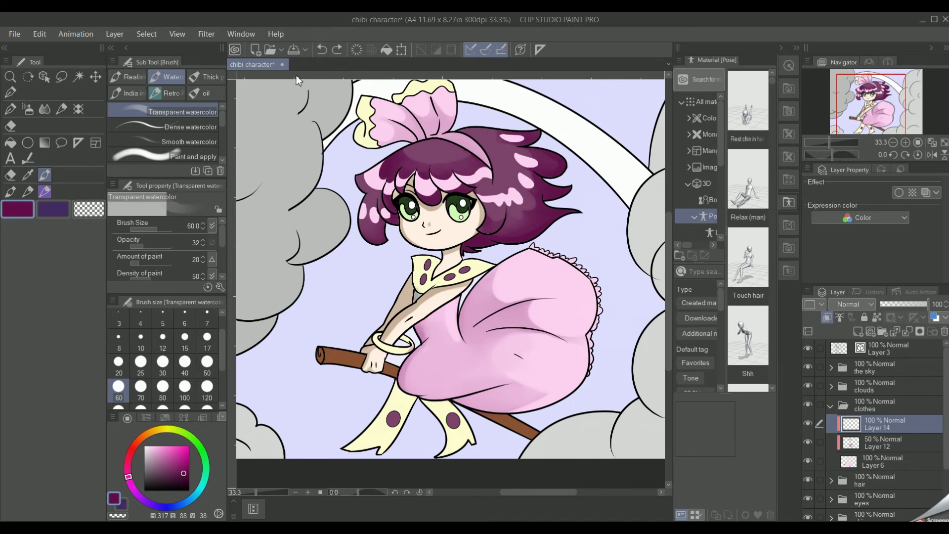
# Try a Paint and apply stroke at size 50 on the bodice, undo it and look through the realistic watercolor brushes.
pyautogui.click(193, 156)
pyautogui.press(']')
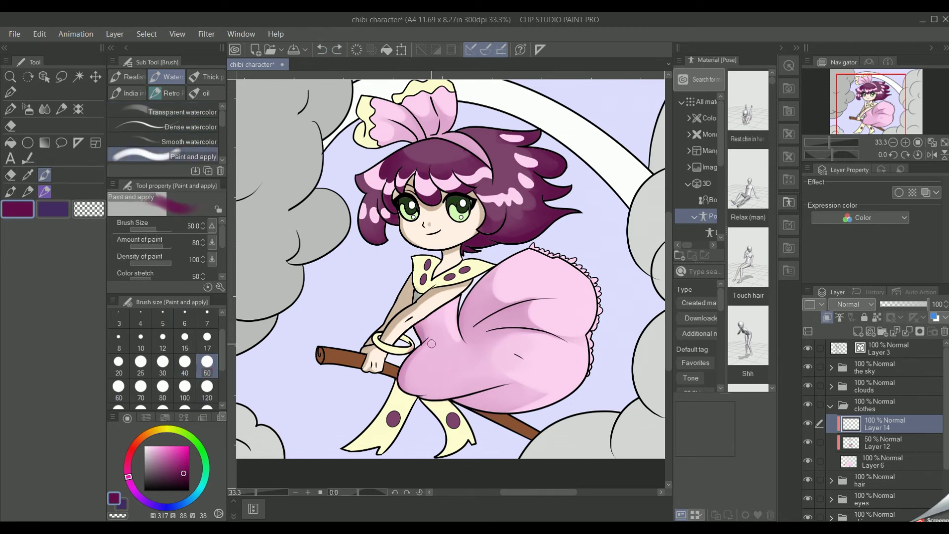
pyautogui.moveTo(424, 339); pyautogui.dragTo(448, 388)
pyautogui.click(322, 49)
pyautogui.click(129, 93)
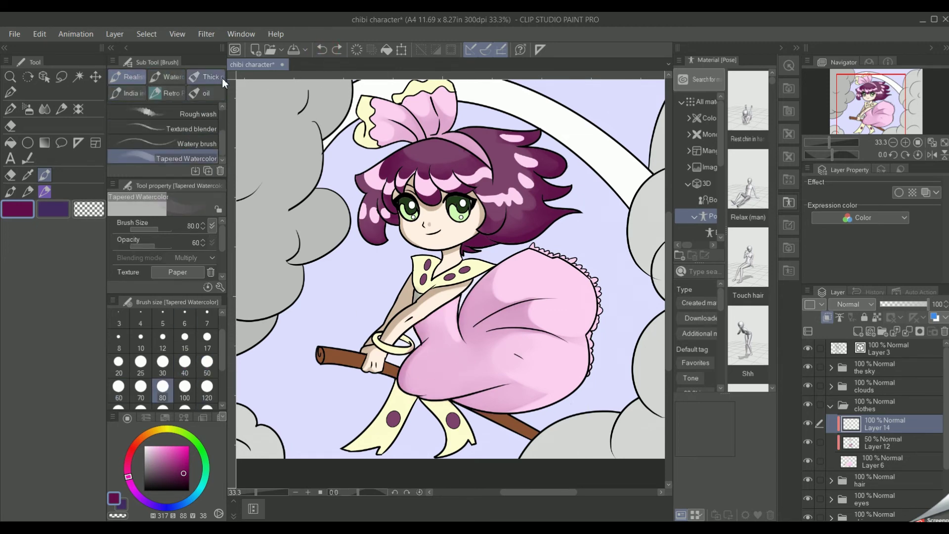
pyautogui.click(168, 77)
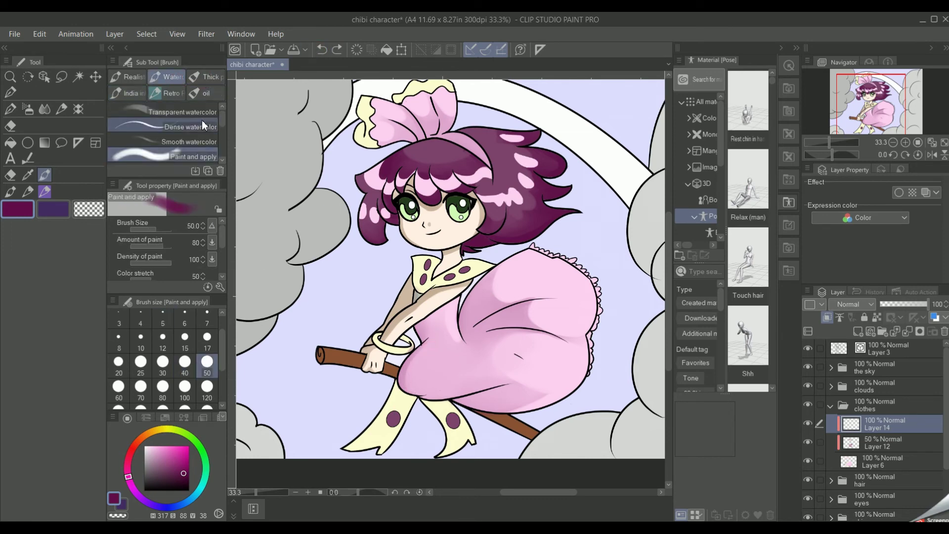
# Shade the dress folds in dark magenta with the Dense watercolor brush at size 50 and set the layer's opacity to 55%.
pyautogui.moveTo(222, 148); pyautogui.dragTo(221, 116)
pyautogui.click(190, 128)
pyautogui.moveTo(417, 324)
pyautogui.mouseDown()
pyautogui.moveTo(533, 410)
pyautogui.moveTo(492, 393)
pyautogui.moveTo(539, 410)
pyautogui.mouseUp()
pyautogui.moveTo(474, 329)
pyautogui.mouseDown()
pyautogui.moveTo(559, 295)
pyautogui.moveTo(577, 340)
pyautogui.mouseUp()
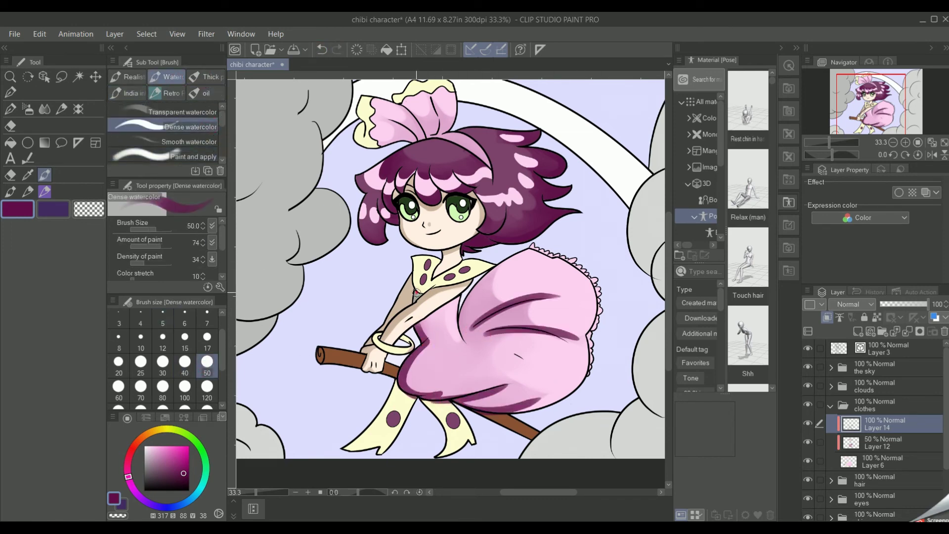
pyautogui.moveTo(430, 343); pyautogui.dragTo(422, 329)
pyautogui.moveTo(929, 307)
pyautogui.mouseDown()
pyautogui.moveTo(913, 312)
pyautogui.moveTo(939, 309)
pyautogui.mouseUp()
# Shade the folds of the pink hair bow with the Dense watercolor brush on the flipped canvas, undoing unwanted strokes.
pyautogui.moveTo(423, 137); pyautogui.dragTo(437, 119)
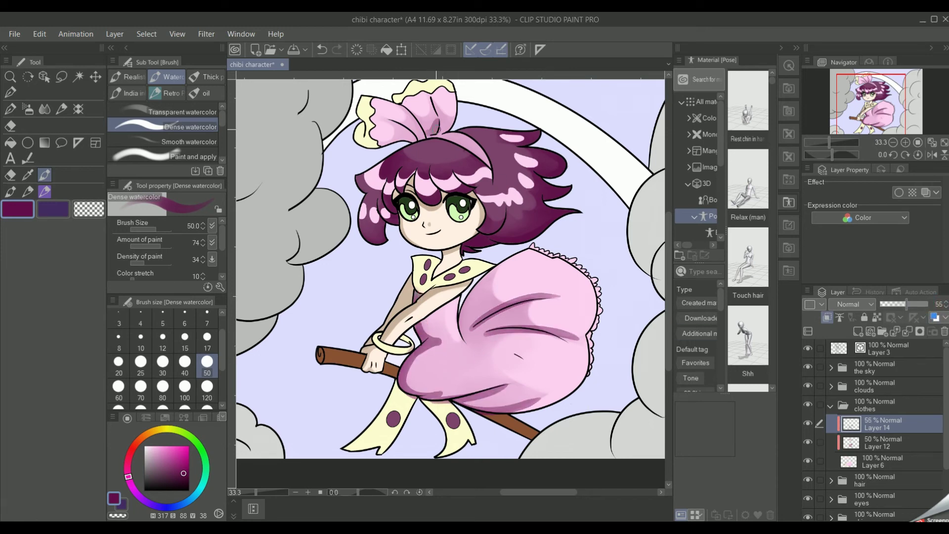
pyautogui.click(337, 50)
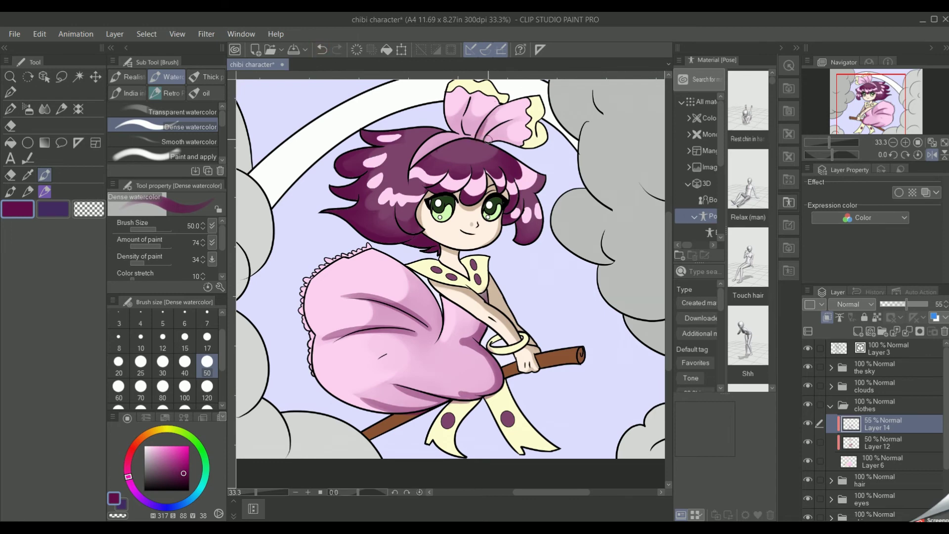
pyautogui.click(323, 49)
pyautogui.moveTo(413, 162)
pyautogui.mouseDown()
pyautogui.moveTo(461, 140)
pyautogui.moveTo(452, 96)
pyautogui.mouseUp()
pyautogui.click(324, 49)
pyautogui.click(324, 49)
pyautogui.click(324, 49)
pyautogui.moveTo(469, 131); pyautogui.dragTo(474, 99)
pyautogui.moveTo(481, 137); pyautogui.dragTo(503, 106)
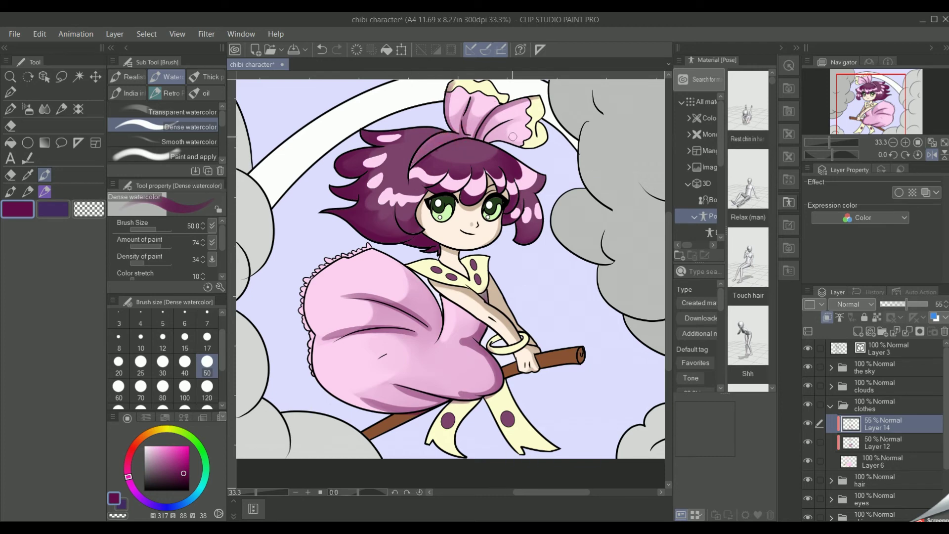
# Flip the canvas back and erase excess dark shading on the bodice beside the arm with the Hard eraser at size 50.
pyautogui.press('e')
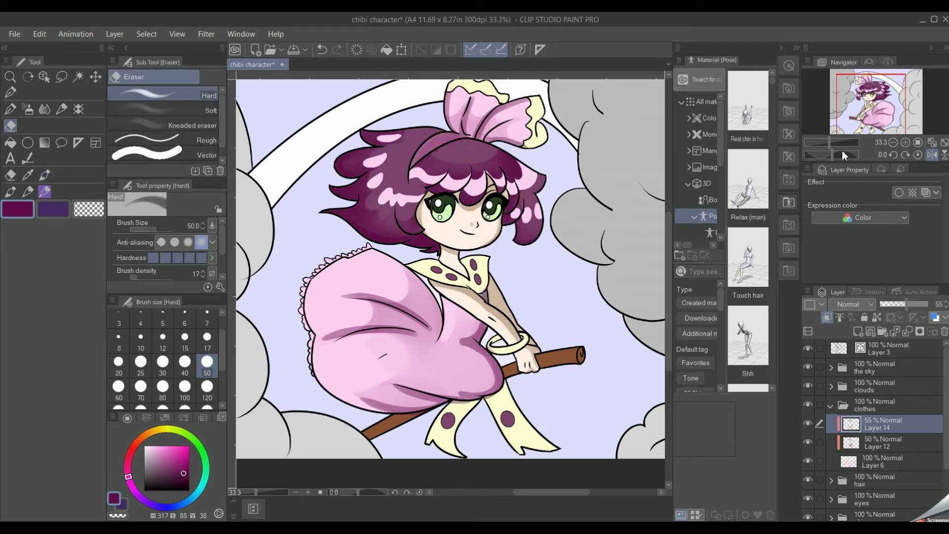
pyautogui.click(893, 143)
pyautogui.click(932, 156)
pyautogui.click(906, 143)
pyautogui.click(906, 143)
pyautogui.moveTo(872, 111); pyautogui.dragTo(870, 126)
pyautogui.moveTo(458, 288); pyautogui.dragTo(426, 289)
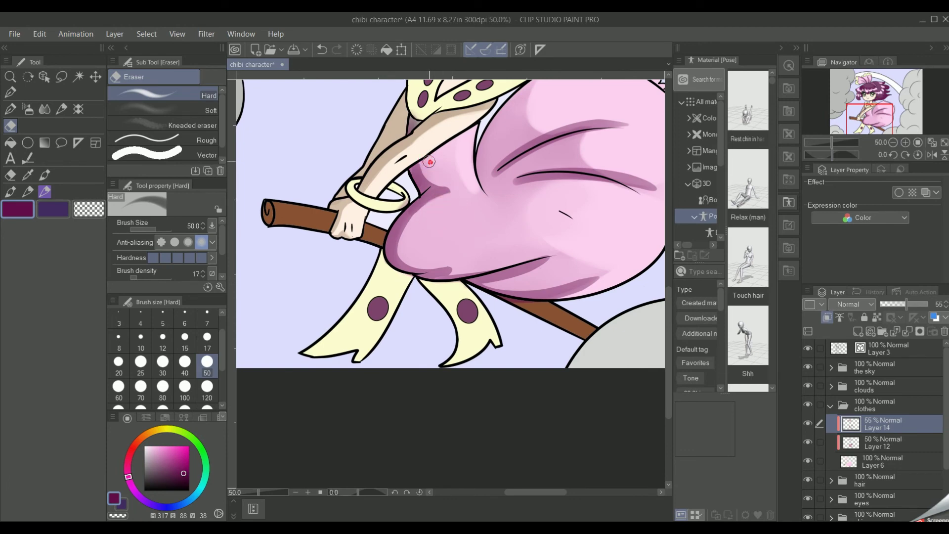
# With both shading layers temporarily hidden, fill the gap between the arms under the collar with the dress's pink on the base layer.
pyautogui.click(870, 442)
pyautogui.click(414, 103)
pyautogui.click(862, 465)
pyautogui.click(808, 442)
pyautogui.click(808, 424)
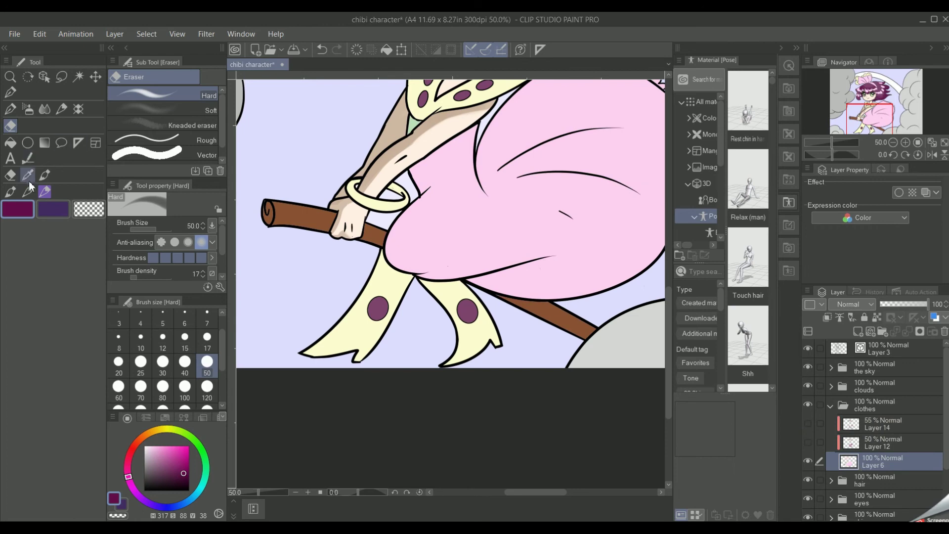
pyautogui.click(27, 175)
pyautogui.click(436, 164)
pyautogui.click(11, 143)
pyautogui.click(414, 123)
pyautogui.click(808, 424)
pyautogui.click(808, 443)
# Shade the polka-dot boots in dark olive (H 60, S 77, V 27) with Dense watercolor at size 50 on the 50% opacity layer.
pyautogui.click(870, 442)
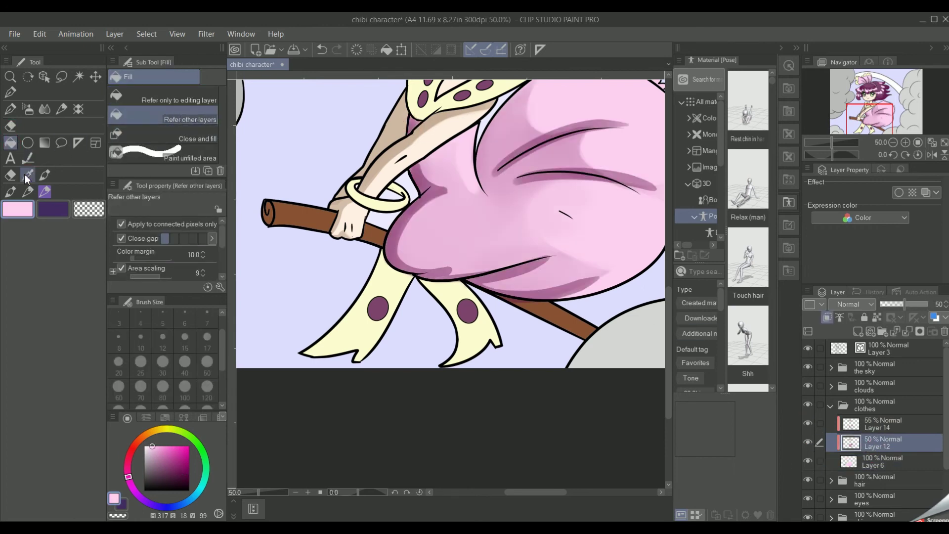
pyautogui.click(28, 175)
pyautogui.click(395, 277)
pyautogui.click(171, 466)
pyautogui.click(178, 478)
pyautogui.click(45, 175)
pyautogui.moveTo(412, 278); pyautogui.dragTo(371, 354)
pyautogui.click(322, 50)
pyautogui.moveTo(386, 245)
pyautogui.mouseDown()
pyautogui.moveTo(310, 355)
pyautogui.moveTo(353, 368)
pyautogui.mouseUp()
pyautogui.moveTo(417, 280); pyautogui.dragTo(449, 360)
pyautogui.moveTo(447, 364); pyautogui.dragTo(495, 339)
pyautogui.moveTo(312, 355); pyautogui.dragTo(359, 350)
# Shade the polka-dot collar in dark olive with the Dense watercolor brush, trimming it with the Hard eraser.
pyautogui.click(894, 143)
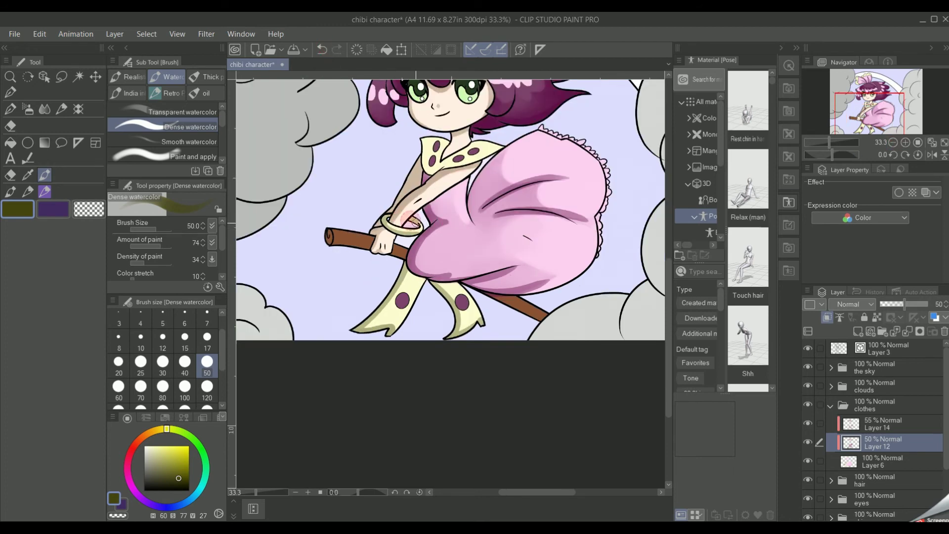
pyautogui.hotkey('ctrl', 'z')
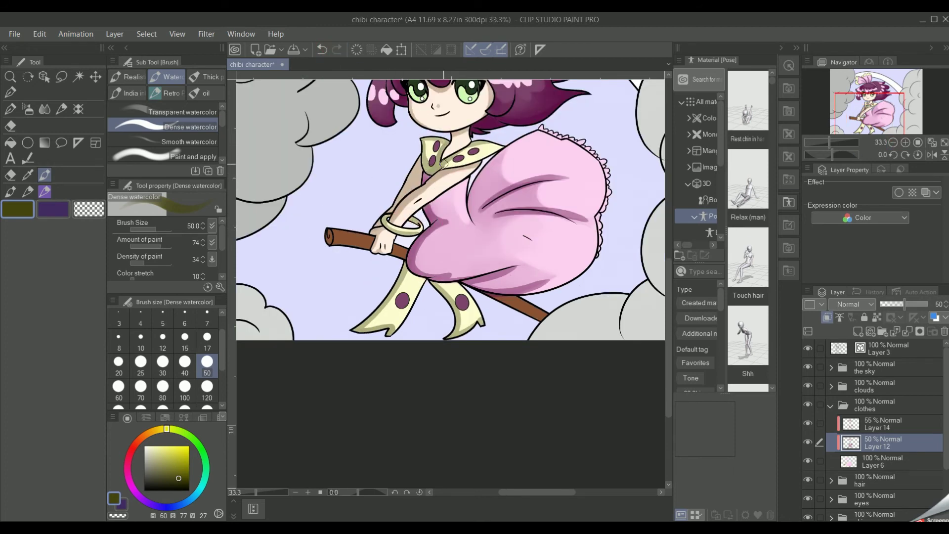
pyautogui.moveTo(505, 152); pyautogui.dragTo(435, 173)
pyautogui.press('e')
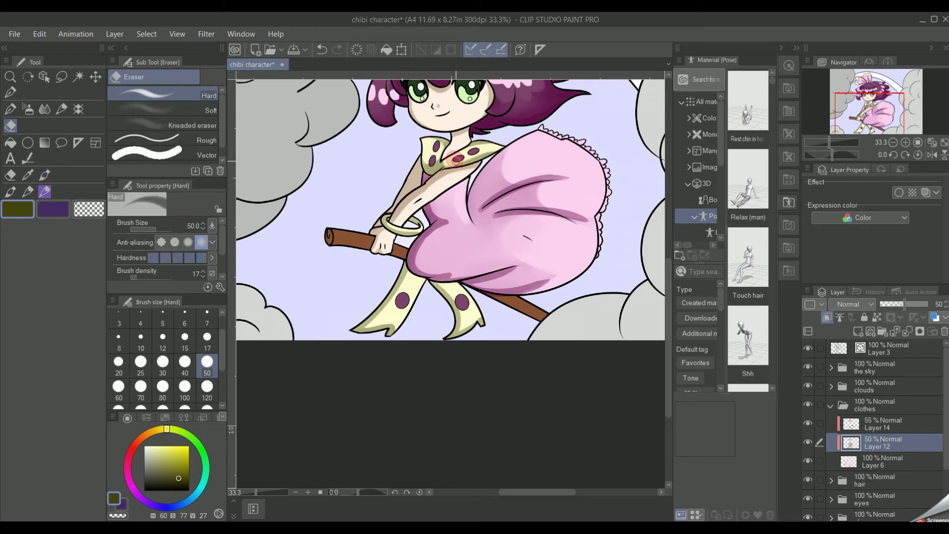
pyautogui.press('b')
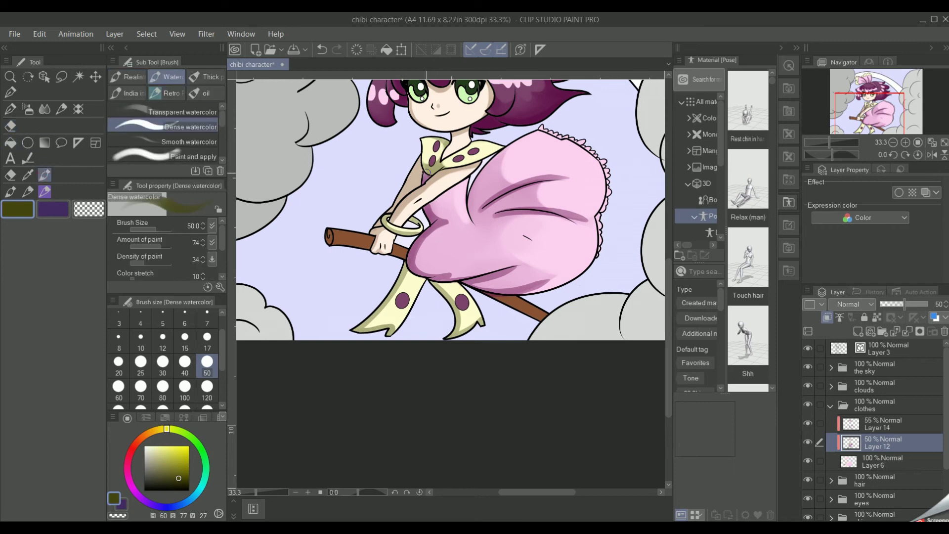
pyautogui.click(434, 172)
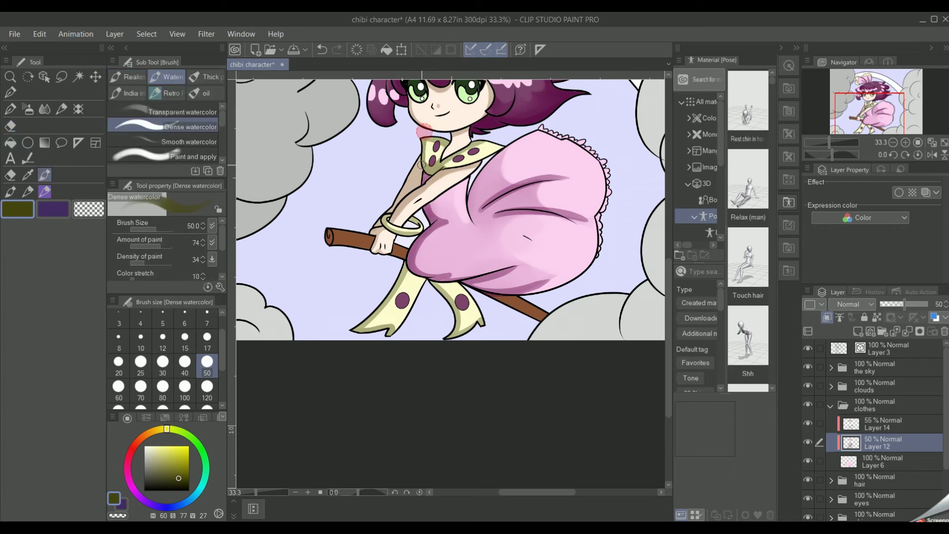
# Collapse the clothes folder, select the clouds folder and fit the whole illustration in view.
pyautogui.click(893, 142)
pyautogui.click(933, 154)
pyautogui.click(932, 155)
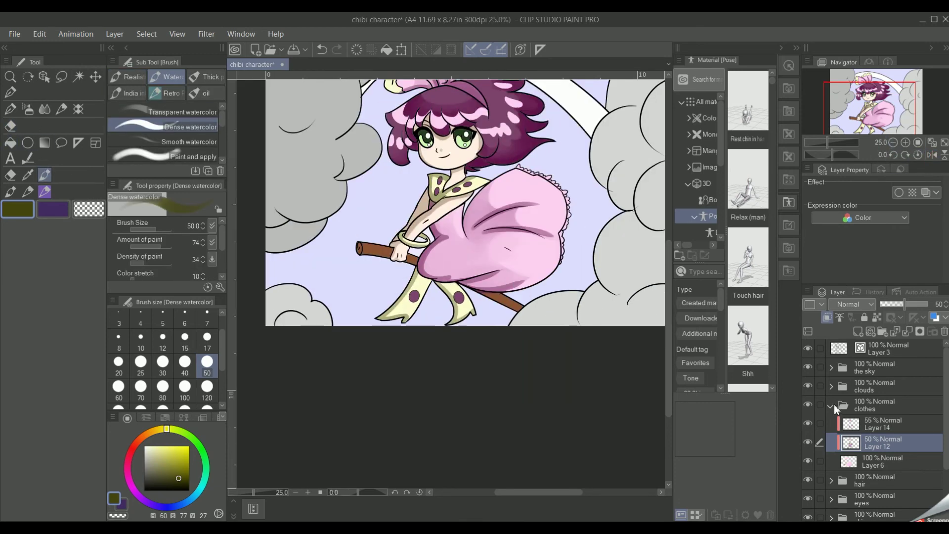
pyautogui.click(831, 406)
pyautogui.click(869, 386)
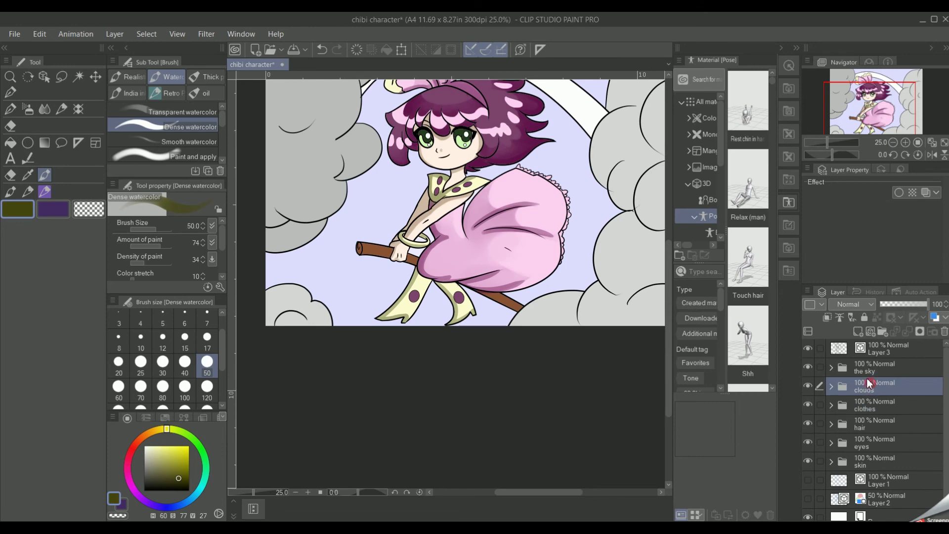
pyautogui.click(894, 142)
pyautogui.click(893, 142)
pyautogui.click(918, 142)
pyautogui.click(944, 143)
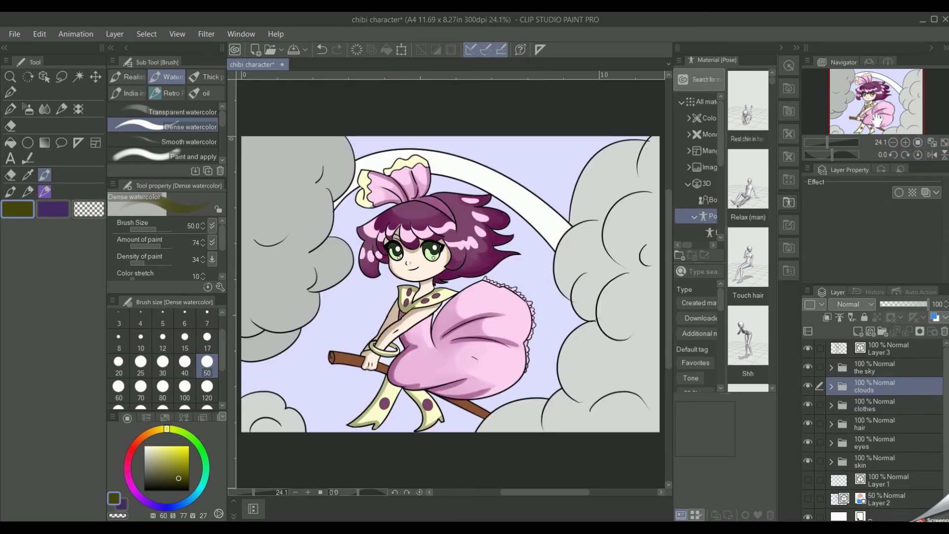
# Scatter white sparkles along the rainbow with the Sparkle A decoration brush.
pyautogui.moveTo(636, 529)
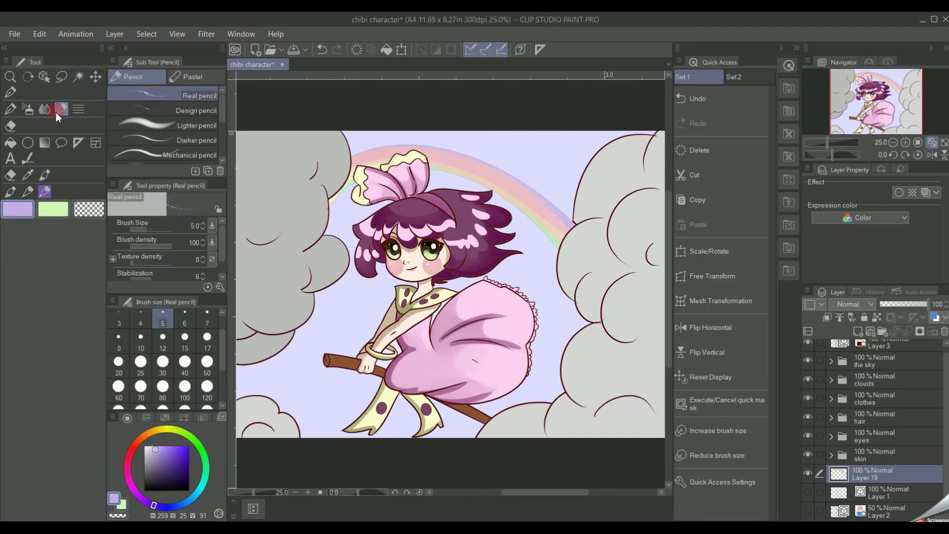
pyautogui.click(28, 109)
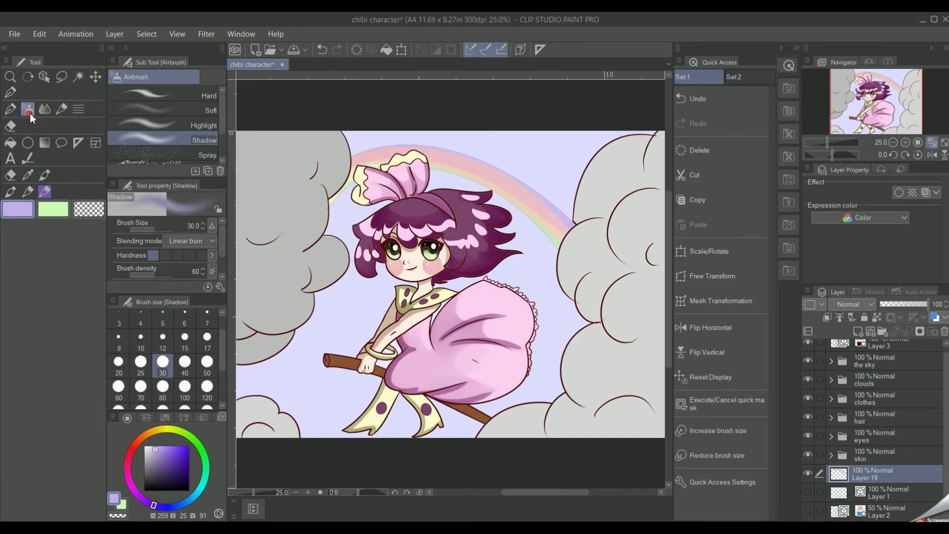
pyautogui.click(78, 109)
pyautogui.click(130, 94)
pyautogui.click(150, 114)
pyautogui.click(200, 105)
pyautogui.click(129, 78)
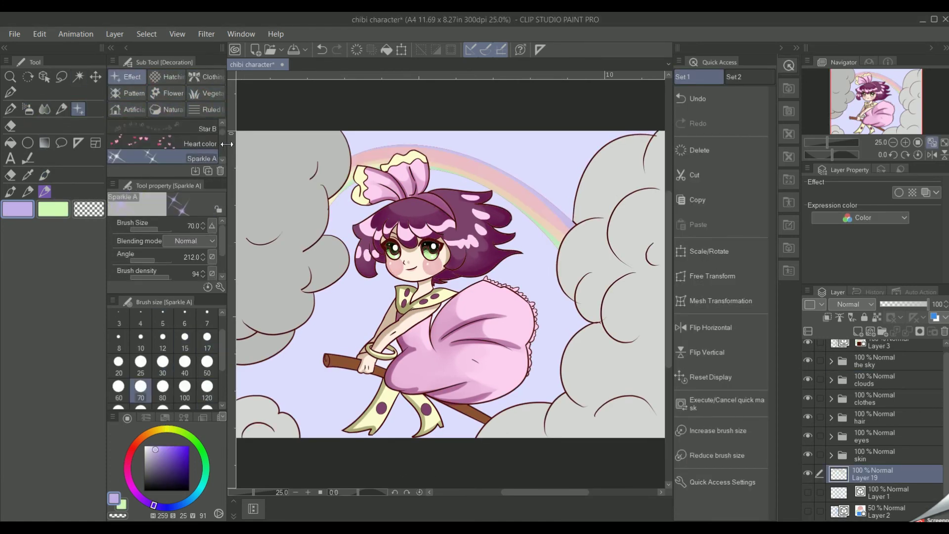
pyautogui.click(202, 224)
pyautogui.moveTo(342, 188)
pyautogui.mouseDown()
pyautogui.moveTo(455, 155)
pyautogui.moveTo(510, 198)
pyautogui.mouseUp()
# Raise the sparkle brush's particle size to 195 and paint larger sparkles along the rainbow.
pyautogui.moveTo(221, 247); pyautogui.dragTo(224, 266)
pyautogui.click(202, 257)
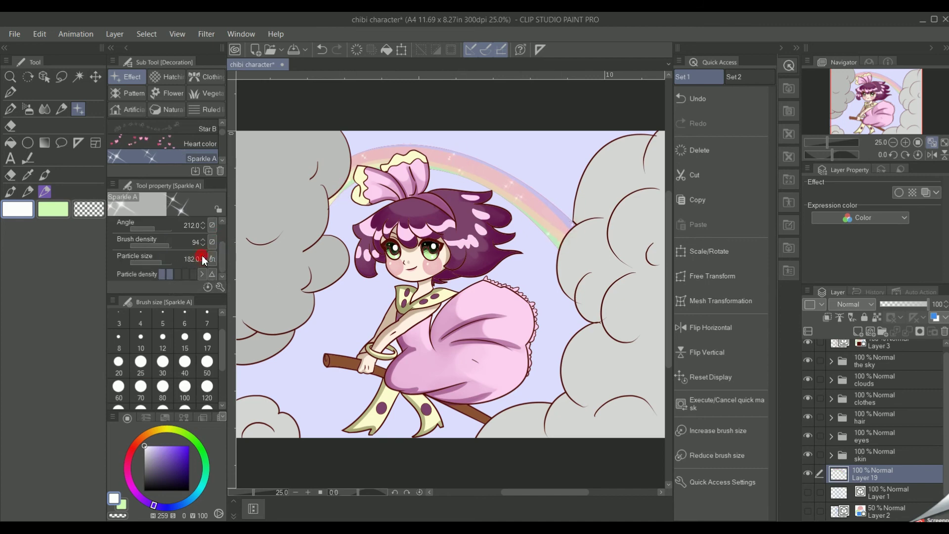
pyautogui.click(203, 256)
pyautogui.moveTo(373, 150)
pyautogui.mouseDown()
pyautogui.moveTo(497, 184)
pyautogui.moveTo(552, 226)
pyautogui.mouseUp()
pyautogui.hotkey('ctrl', '-')
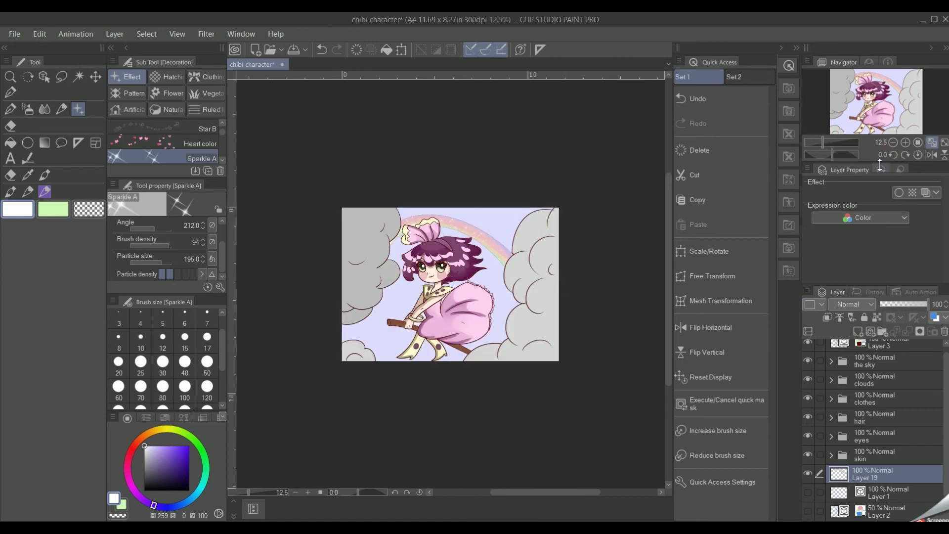
# Open the clouds folder and add a new layer clipped to the clouds' base colour layer.
pyautogui.click(933, 156)
pyautogui.moveTo(947, 368); pyautogui.dragTo(946, 353)
pyautogui.click(886, 366)
pyautogui.click(831, 387)
pyautogui.click(882, 405)
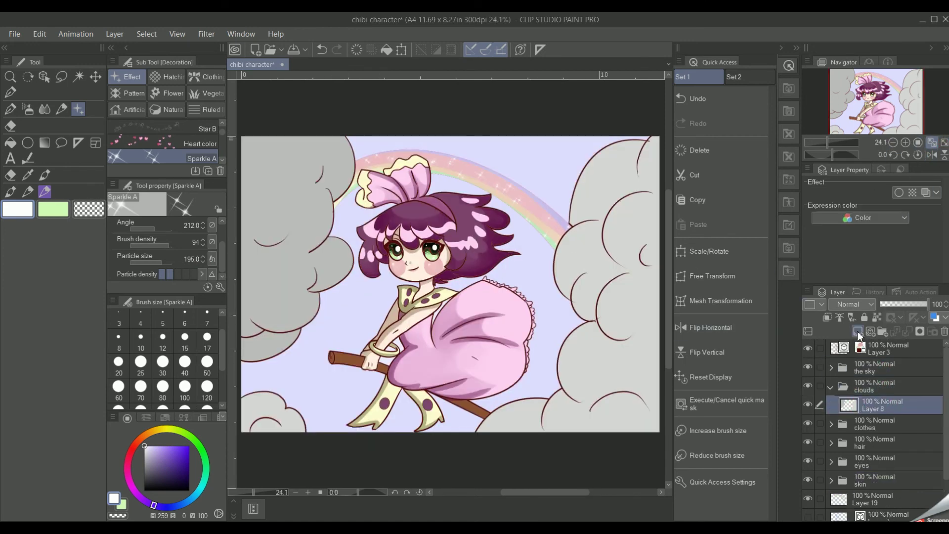
pyautogui.click(859, 332)
pyautogui.click(827, 317)
# Apply a Foreground to background gradient over the clouds from the sampled cloud grey to a dark grey (H 97, S 4, V 39).
pyautogui.click(44, 143)
pyautogui.click(28, 175)
pyautogui.click(291, 198)
pyautogui.click(145, 459)
pyautogui.click(53, 209)
pyautogui.click(146, 473)
pyautogui.click(44, 143)
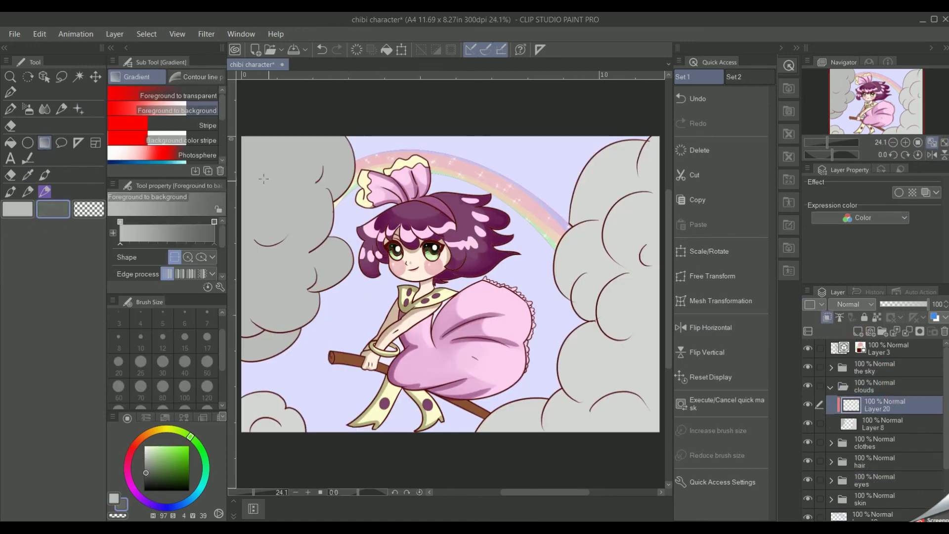
pyautogui.moveTo(291, 322); pyautogui.dragTo(291, 191)
pyautogui.moveTo(292, 415); pyautogui.dragTo(297, 277)
pyautogui.moveTo(460, 159); pyautogui.dragTo(400, 302)
pyautogui.moveTo(445, 208); pyautogui.dragTo(386, 356)
pyautogui.moveTo(435, 247); pyautogui.dragTo(385, 375)
# Erase light patches into the cloud gradient on both sides of the character with the Hard eraser at size 120.
pyautogui.click(895, 143)
pyautogui.click(906, 143)
pyautogui.click(10, 126)
pyautogui.click(198, 96)
pyautogui.click(207, 389)
pyautogui.moveTo(318, 254); pyautogui.dragTo(331, 264)
pyautogui.moveTo(305, 223); pyautogui.dragTo(307, 218)
pyautogui.moveTo(267, 223)
pyautogui.mouseDown()
pyautogui.moveTo(252, 220)
pyautogui.moveTo(255, 203)
pyautogui.mouseUp()
pyautogui.moveTo(591, 247); pyautogui.dragTo(585, 252)
pyautogui.click(643, 298)
pyautogui.click(624, 171)
pyautogui.click(651, 156)
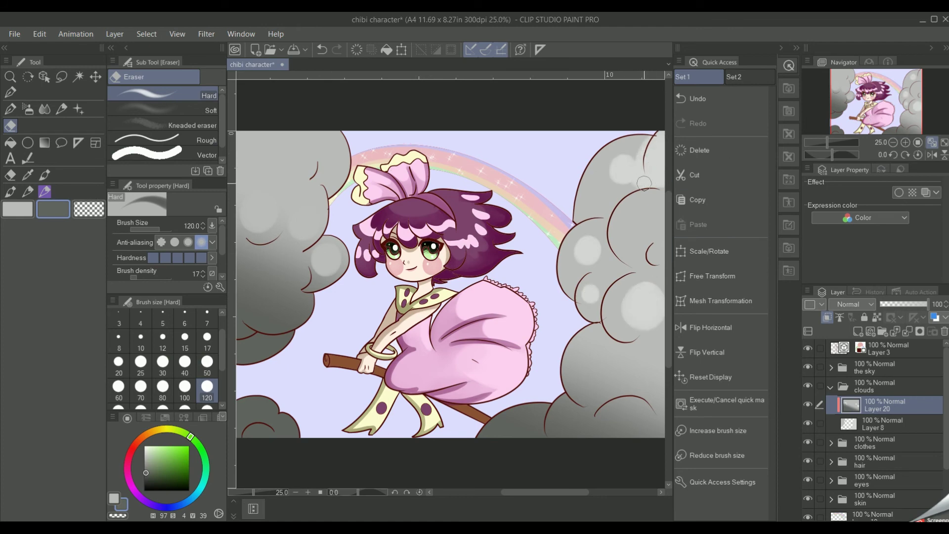
pyautogui.moveTo(652, 186); pyautogui.dragTo(610, 186)
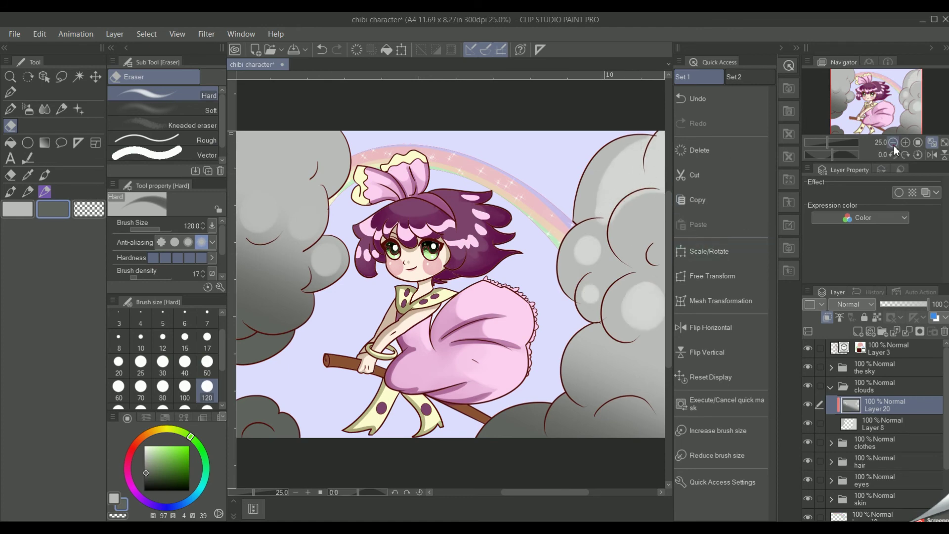
# Erase broad light areas into the cloud gradient with the Hard eraser at size 300 and lower the layer's opacity to 68%.
pyautogui.click(944, 142)
pyautogui.click(207, 407)
pyautogui.moveTo(640, 305)
pyautogui.mouseDown()
pyautogui.moveTo(641, 249)
pyautogui.moveTo(622, 245)
pyautogui.mouseUp()
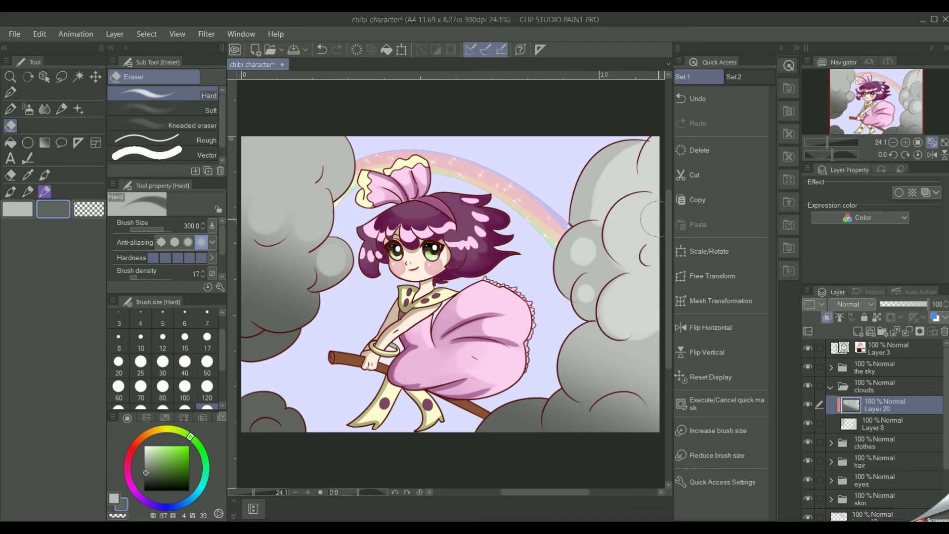
pyautogui.moveTo(642, 332)
pyautogui.mouseDown()
pyautogui.moveTo(627, 362)
pyautogui.moveTo(631, 417)
pyautogui.moveTo(575, 426)
pyautogui.moveTo(621, 427)
pyautogui.mouseUp()
pyautogui.moveTo(283, 285)
pyautogui.mouseDown()
pyautogui.moveTo(256, 216)
pyautogui.moveTo(311, 148)
pyautogui.moveTo(287, 156)
pyautogui.moveTo(314, 258)
pyautogui.mouseUp()
pyautogui.moveTo(614, 220)
pyautogui.mouseDown()
pyautogui.moveTo(632, 193)
pyautogui.moveTo(622, 409)
pyautogui.mouseUp()
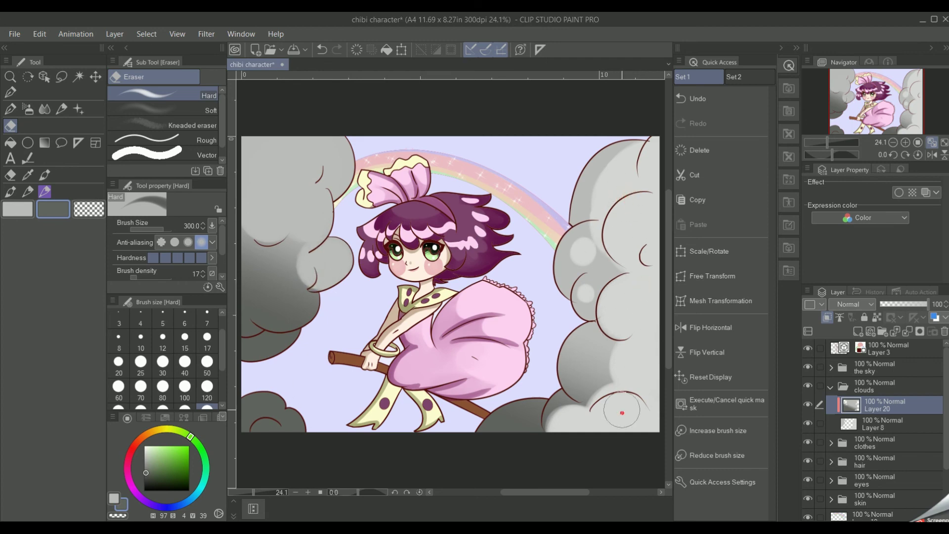
pyautogui.moveTo(927, 305); pyautogui.dragTo(914, 305)
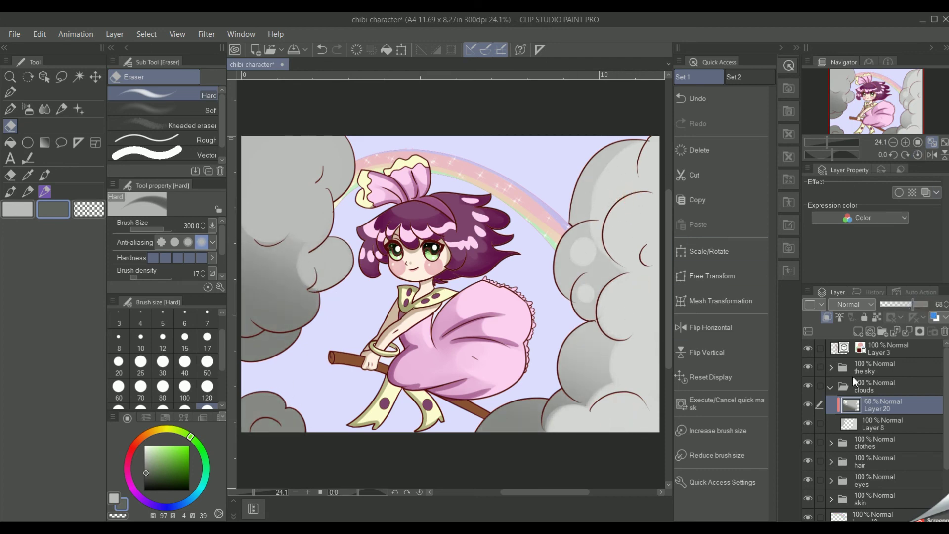
# Add a new clipped layer above the cloud gradient and paint white highlights on the clouds with Dense watercolor at size 300.
pyautogui.click(858, 332)
pyautogui.click(144, 446)
pyautogui.click(45, 176)
pyautogui.click(207, 388)
pyautogui.click(223, 405)
pyautogui.click(163, 406)
pyautogui.click(207, 380)
pyautogui.moveTo(629, 223)
pyautogui.mouseDown()
pyautogui.moveTo(654, 237)
pyautogui.moveTo(646, 183)
pyautogui.moveTo(632, 302)
pyautogui.moveTo(641, 375)
pyautogui.moveTo(593, 430)
pyautogui.mouseUp()
pyautogui.moveTo(304, 163)
pyautogui.mouseDown()
pyautogui.moveTo(322, 141)
pyautogui.moveTo(277, 149)
pyautogui.moveTo(327, 262)
pyautogui.moveTo(262, 148)
pyautogui.moveTo(257, 176)
pyautogui.mouseUp()
pyautogui.moveTo(621, 148)
pyautogui.mouseDown()
pyautogui.moveTo(651, 182)
pyautogui.moveTo(645, 146)
pyautogui.mouseUp()
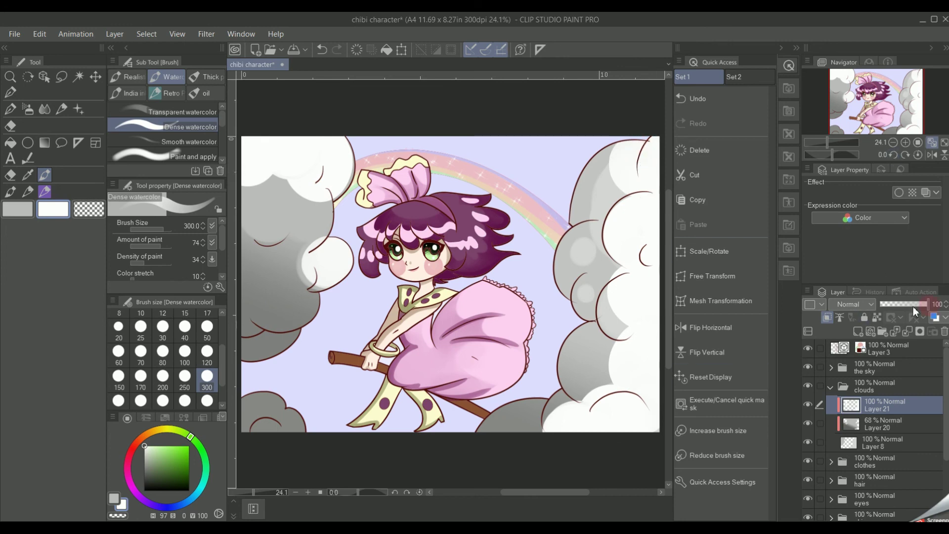
# Set the white highlight layer to 70% opacity, extend its highlights over the clouds, and set the grey gradient layer to 50%.
pyautogui.moveTo(929, 304); pyautogui.dragTo(914, 307)
pyautogui.click(893, 143)
pyautogui.moveTo(388, 276)
pyautogui.mouseDown()
pyautogui.moveTo(347, 281)
pyautogui.moveTo(343, 237)
pyautogui.mouseUp()
pyautogui.moveTo(554, 286); pyautogui.dragTo(535, 306)
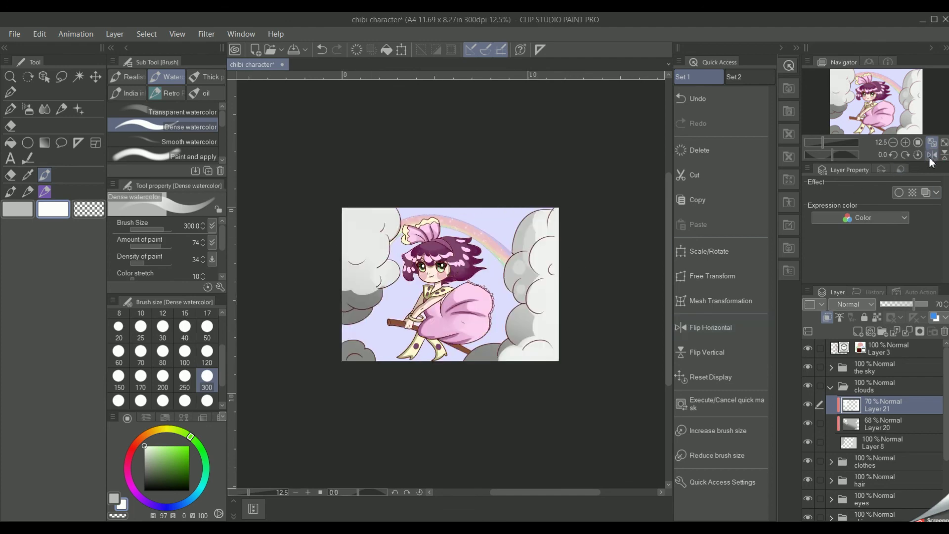
pyautogui.click(882, 425)
pyautogui.moveTo(913, 304)
pyautogui.mouseDown()
pyautogui.moveTo(889, 306)
pyautogui.moveTo(904, 310)
pyautogui.mouseUp()
# Erase the outlines of the clouds from the line art layer with the Vector eraser at size 120.
pyautogui.click(878, 355)
pyautogui.press('e')
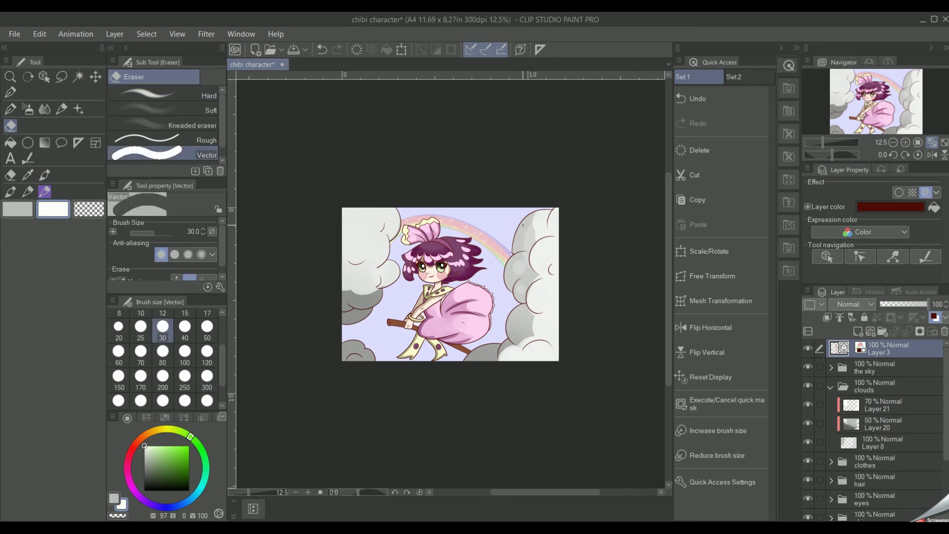
pyautogui.moveTo(550, 284)
pyautogui.mouseDown()
pyautogui.moveTo(525, 305)
pyautogui.moveTo(514, 342)
pyautogui.mouseUp()
pyautogui.moveTo(383, 285)
pyautogui.mouseDown()
pyautogui.moveTo(357, 348)
pyautogui.moveTo(367, 384)
pyautogui.mouseUp()
# Shift the white cloud highlights slightly up and to the left, and erase parts over the right-hand clouds with the Hard eraser.
pyautogui.click(882, 405)
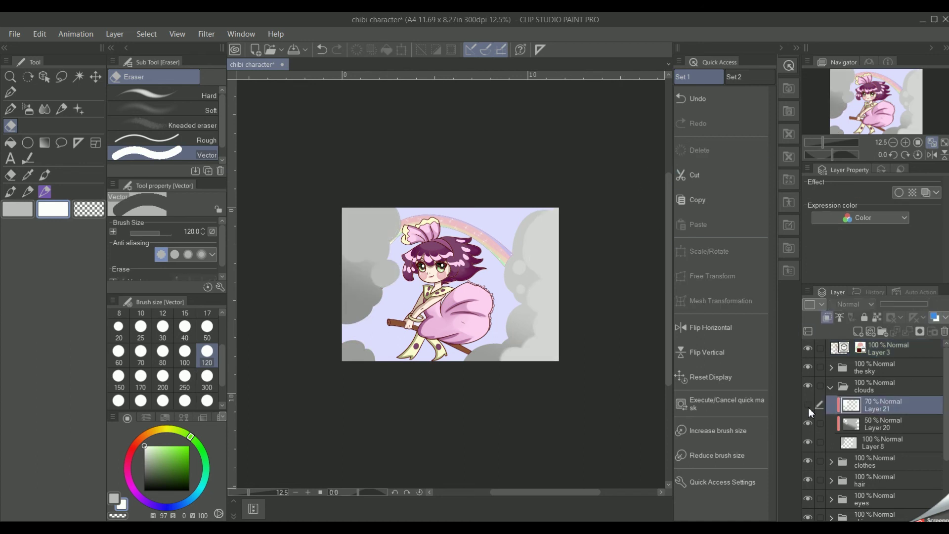
pyautogui.click(709, 251)
pyautogui.moveTo(415, 284); pyautogui.dragTo(403, 280)
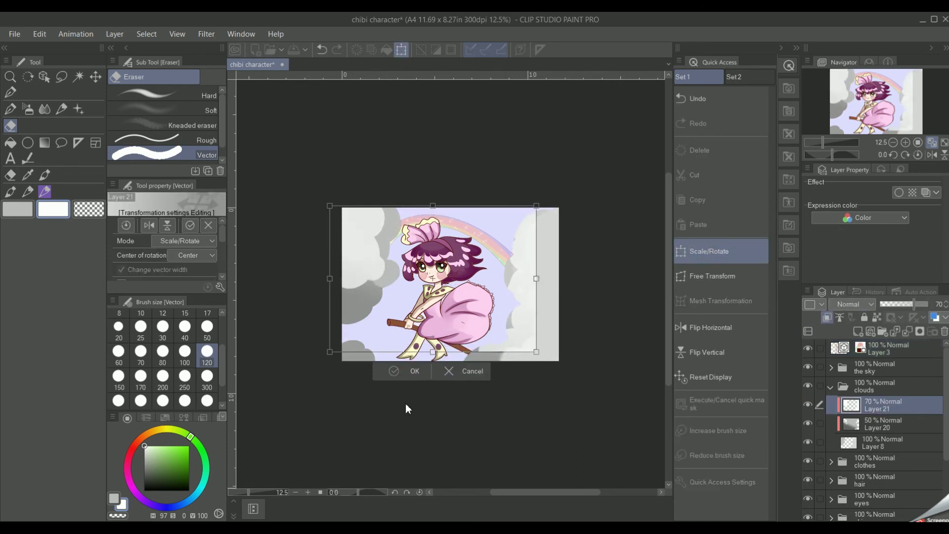
pyautogui.click(413, 371)
pyautogui.click(163, 95)
pyautogui.moveTo(528, 305)
pyautogui.mouseDown()
pyautogui.moveTo(499, 302)
pyautogui.moveTo(482, 349)
pyautogui.mouseUp()
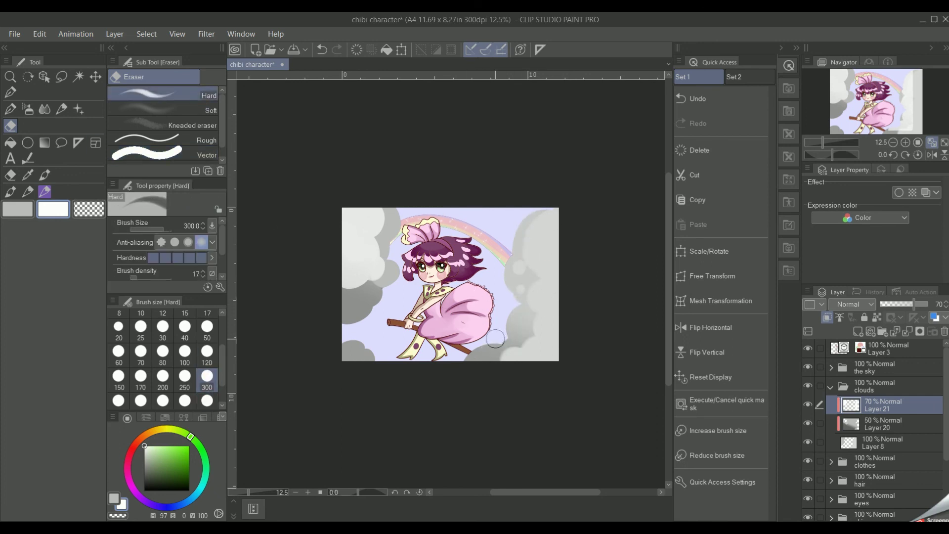
# Paint more white highlights along the outer edges of the clouds with Dense watercolor at size 300.
pyautogui.click(45, 175)
pyautogui.moveTo(560, 224); pyautogui.dragTo(557, 358)
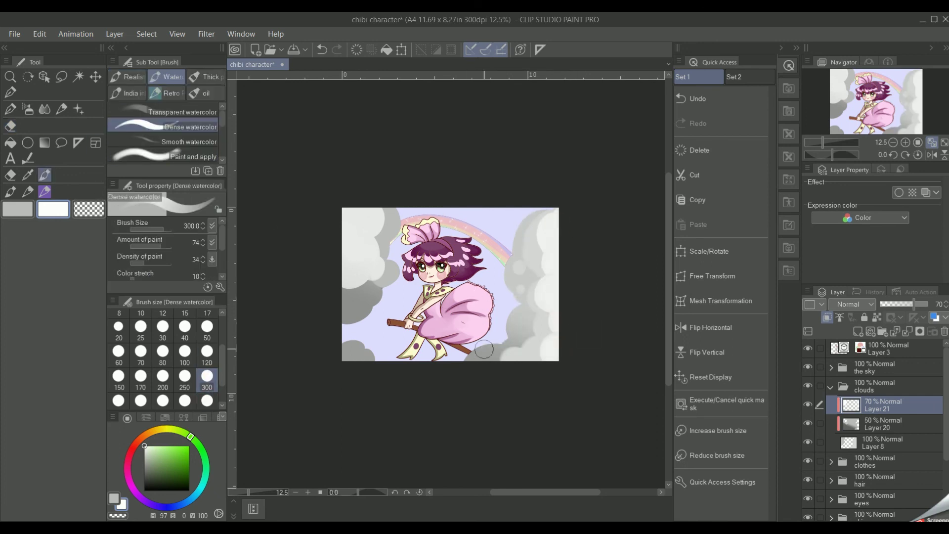
pyautogui.click(692, 332)
pyautogui.click(692, 331)
pyautogui.moveTo(346, 268); pyautogui.dragTo(349, 288)
# Close the clouds folder, open the sky folder and add a new layer above the sky's base colour layer.
pyautogui.click(831, 387)
pyautogui.click(865, 369)
pyautogui.click(832, 368)
pyautogui.click(872, 386)
pyautogui.click(858, 332)
# Sample the sky's lavender as the background colour and set the foreground to dark purple (H 275, S 44, V 46).
pyautogui.click(28, 175)
pyautogui.click(484, 219)
pyautogui.click(22, 207)
pyautogui.click(149, 504)
pyautogui.moveTo(180, 458); pyautogui.dragTo(164, 470)
pyautogui.click(144, 500)
# Clip the new layer to the sky's base colour layer and try Foreground to background gradients across the sky.
pyautogui.click(45, 143)
pyautogui.moveTo(484, 203); pyautogui.dragTo(474, 359)
pyautogui.hotkey('ctrl', 'z')
pyautogui.click(827, 317)
pyautogui.moveTo(514, 214); pyautogui.dragTo(468, 277)
pyautogui.moveTo(366, 346); pyautogui.dragTo(435, 277)
pyautogui.moveTo(494, 227); pyautogui.dragTo(381, 332)
pyautogui.moveTo(448, 279); pyautogui.dragTo(510, 235)
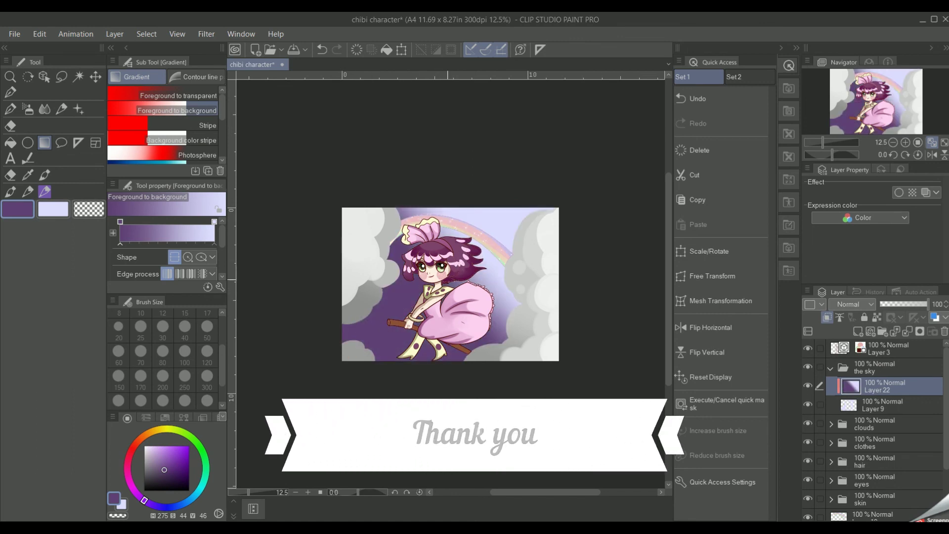
# Redraw the sky gradient diagonally from dark purple at the lower left to lavender at the upper right, checking it in mirrored view.
pyautogui.moveTo(369, 341); pyautogui.dragTo(515, 222)
pyautogui.moveTo(354, 353); pyautogui.dragTo(423, 308)
pyautogui.click(710, 327)
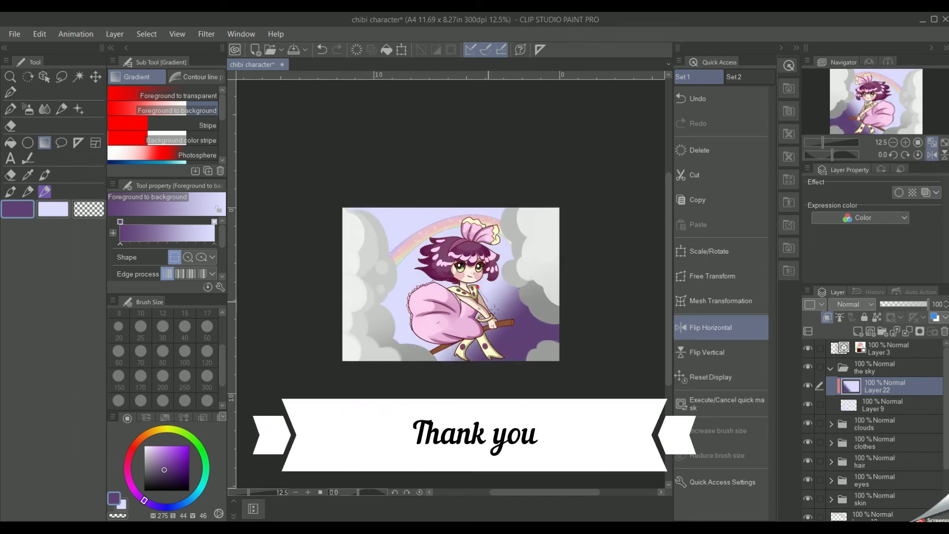
pyautogui.moveTo(544, 364); pyautogui.dragTo(420, 257)
pyautogui.moveTo(536, 347); pyautogui.dragTo(364, 213)
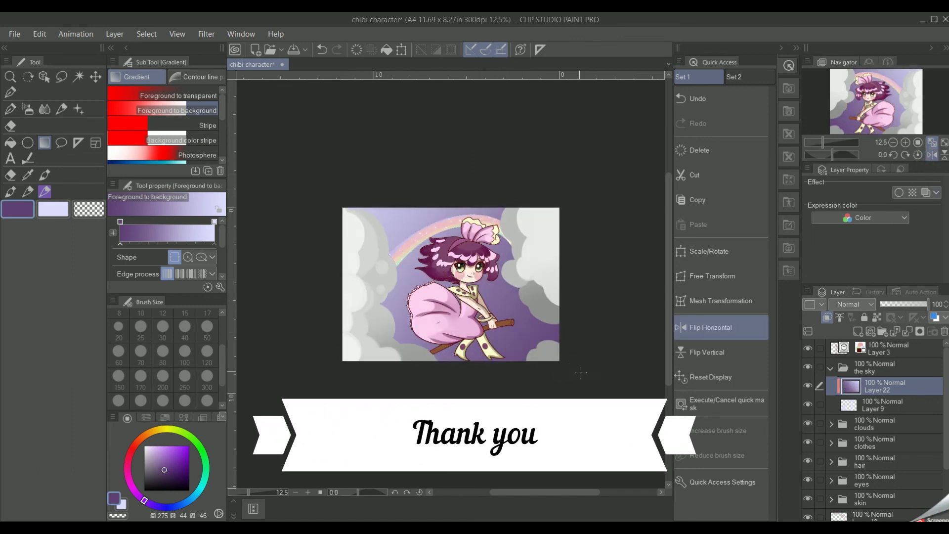
pyautogui.click(932, 155)
# Add a clipped Color dodge layer above the sky gradient and paint white light across the sky with Dense watercolor.
pyautogui.click(44, 174)
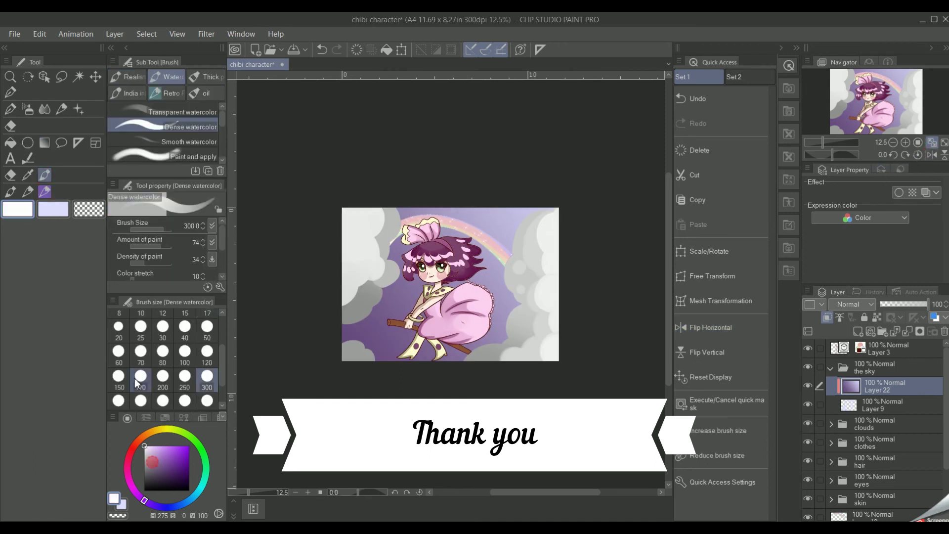
pyautogui.click(858, 331)
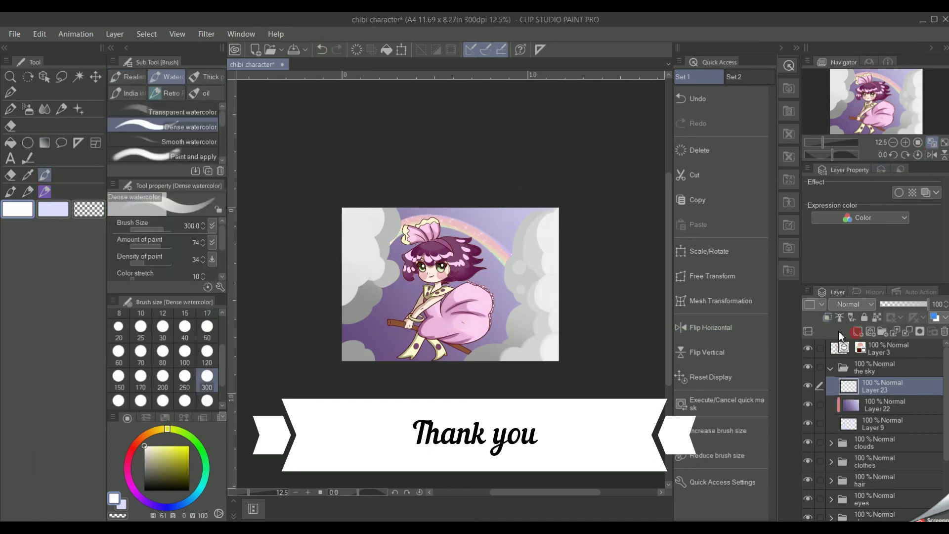
pyautogui.click(852, 304)
pyautogui.click(845, 113)
pyautogui.moveTo(397, 204)
pyautogui.mouseDown()
pyautogui.moveTo(524, 218)
pyautogui.moveTo(495, 247)
pyautogui.moveTo(547, 214)
pyautogui.moveTo(396, 231)
pyautogui.moveTo(370, 212)
pyautogui.mouseUp()
# Soften the painted light in the sky with the Blend tool at size 250, checking it in mirrored view.
pyautogui.click(710, 327)
pyautogui.click(44, 109)
pyautogui.click(185, 377)
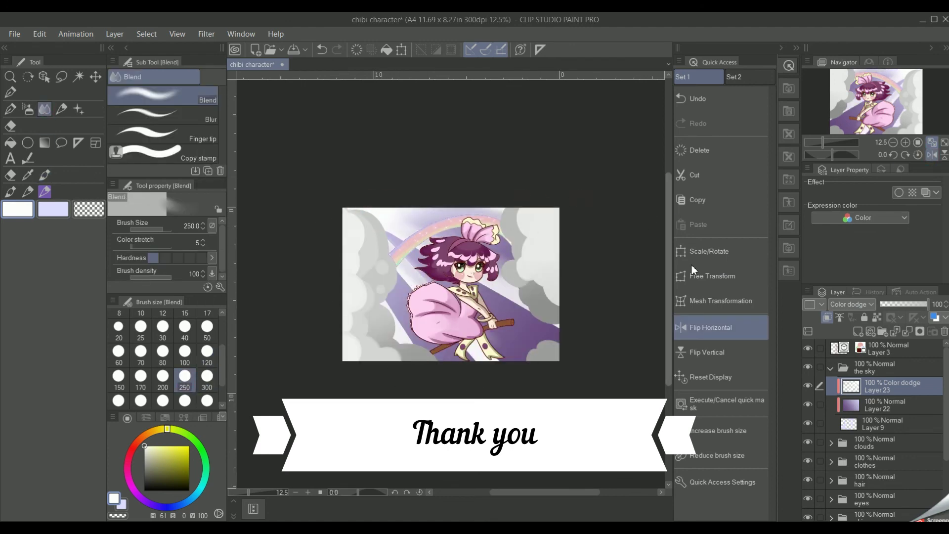
pyautogui.press('h')
pyautogui.moveTo(512, 299); pyautogui.dragTo(477, 343)
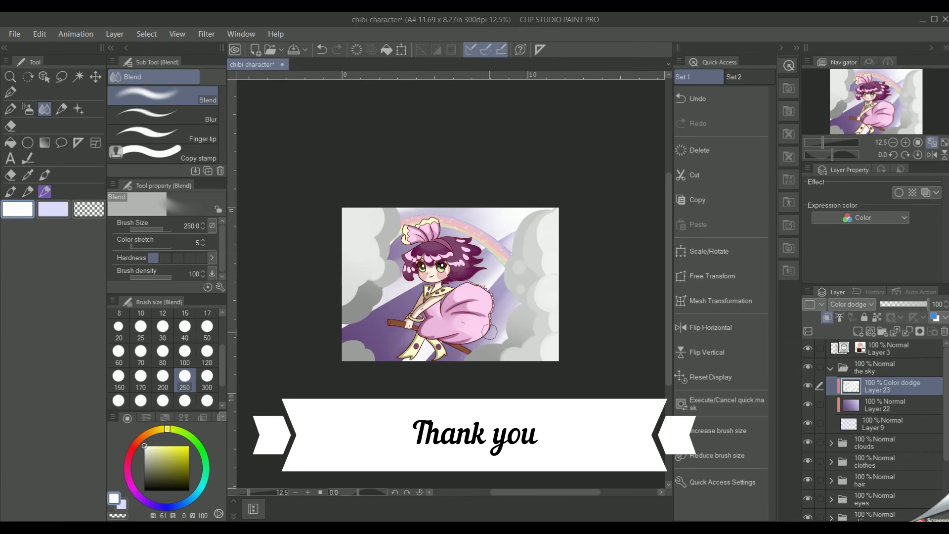